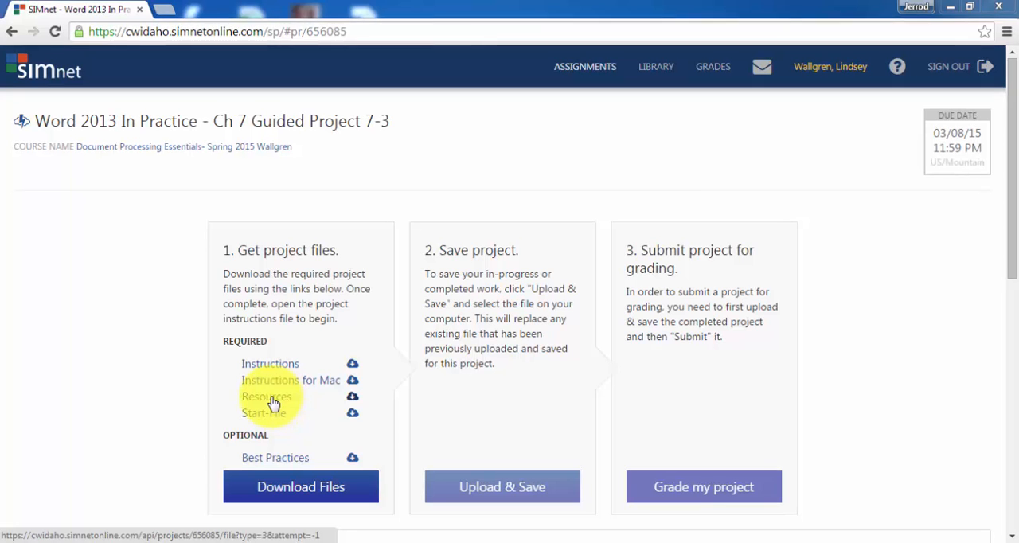
# Download and open the project's Resources zip, and try to copy its WD2013-GuidedProject-7-3-resources folder to the Desktop.
pyautogui.click(271, 402)
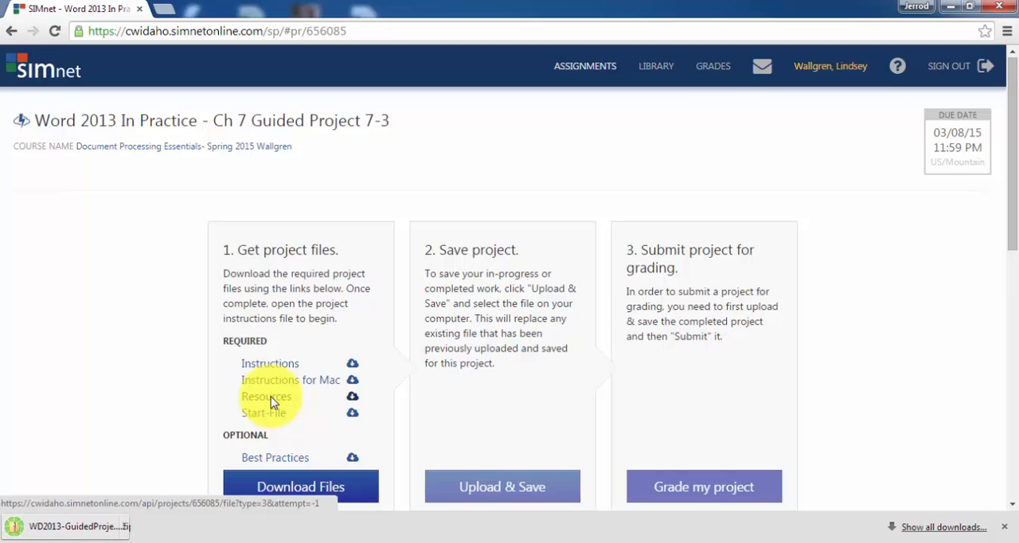
pyautogui.click(113, 529)
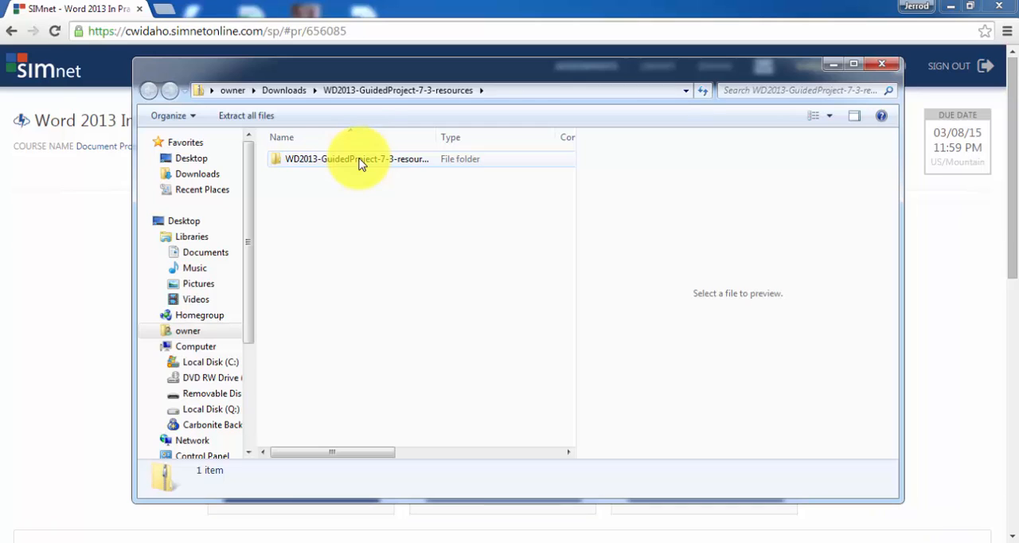
pyautogui.moveTo(392, 161); pyautogui.dragTo(188, 165)
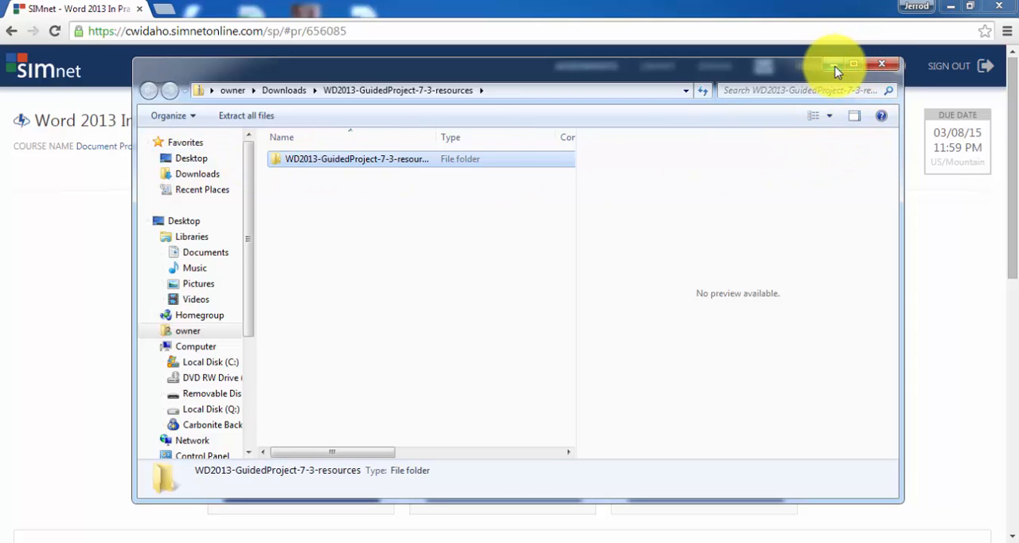
pyautogui.click(882, 67)
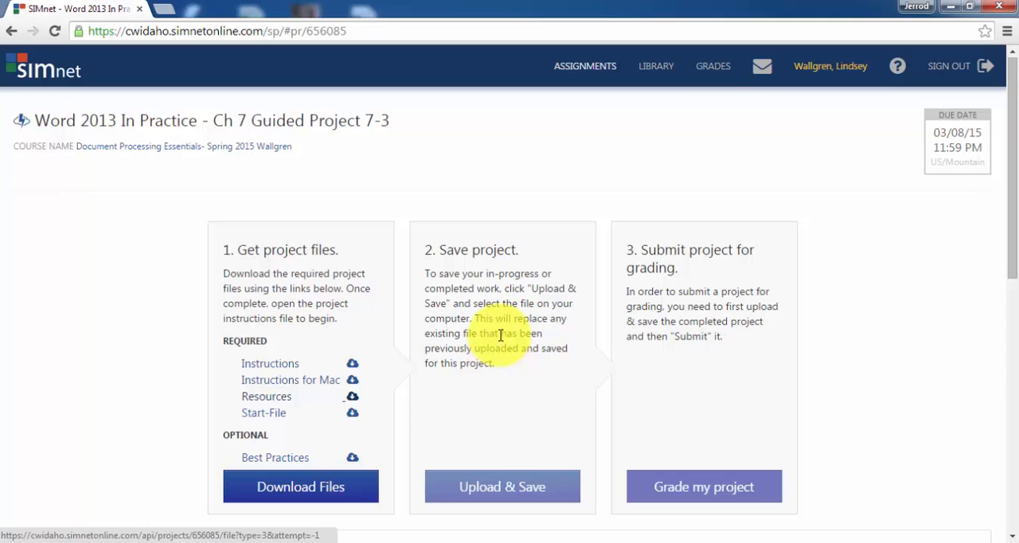
# Download the project's Start-File, open it in Word and enable editing.
pyautogui.click(283, 417)
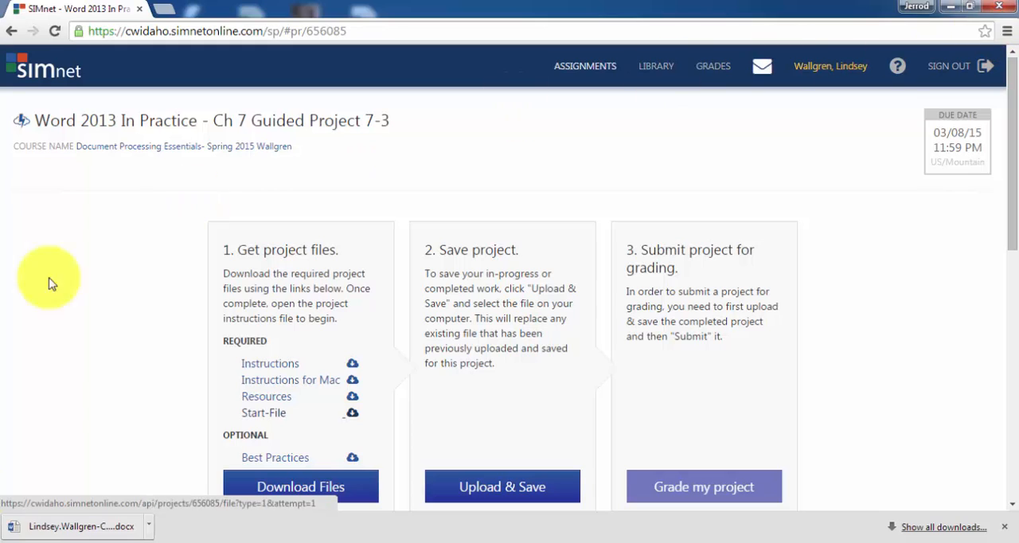
pyautogui.click(97, 531)
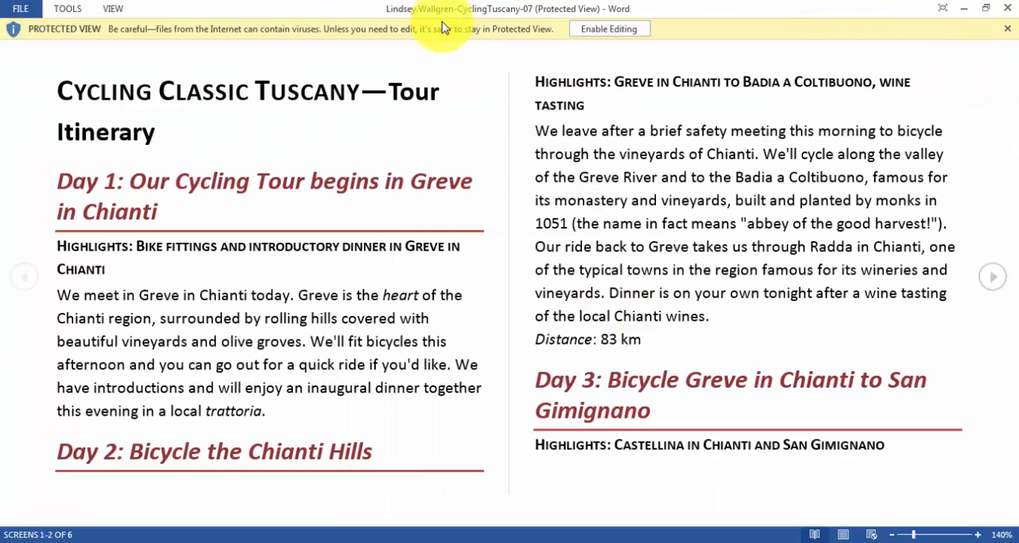
pyautogui.click(604, 28)
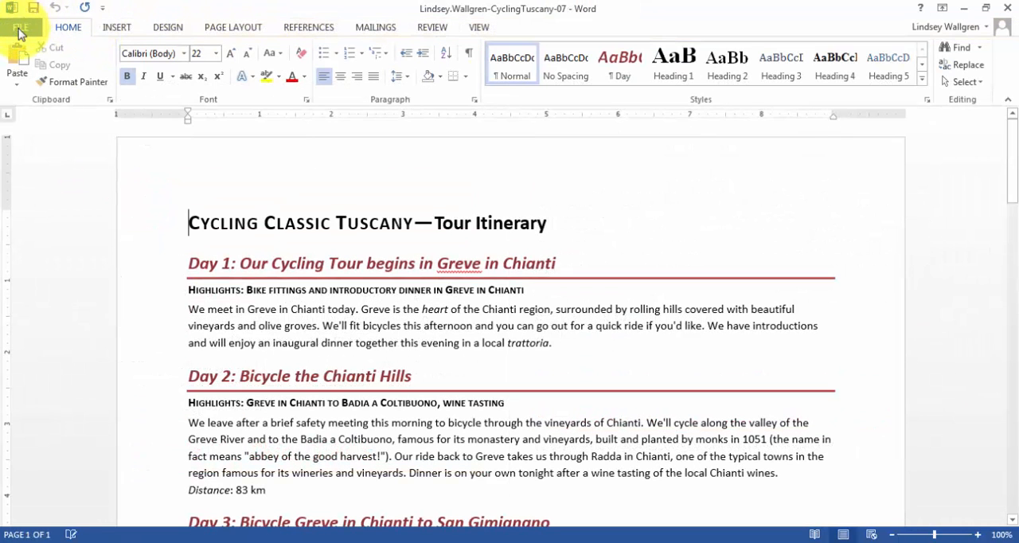
# Save the CyclingTuscany-07 document to the Desktop as a Word Document under its existing file name.
pyautogui.click(24, 26)
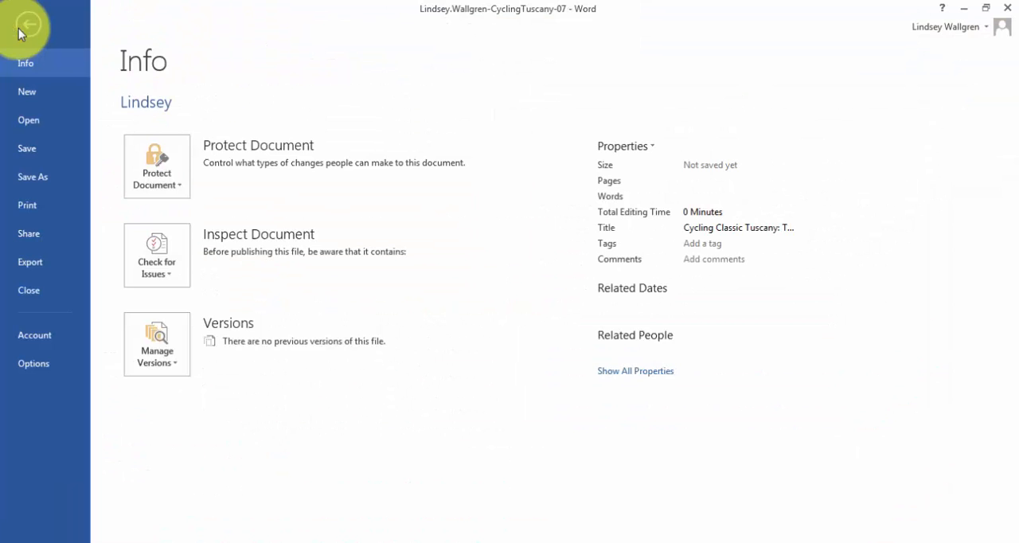
pyautogui.click(33, 179)
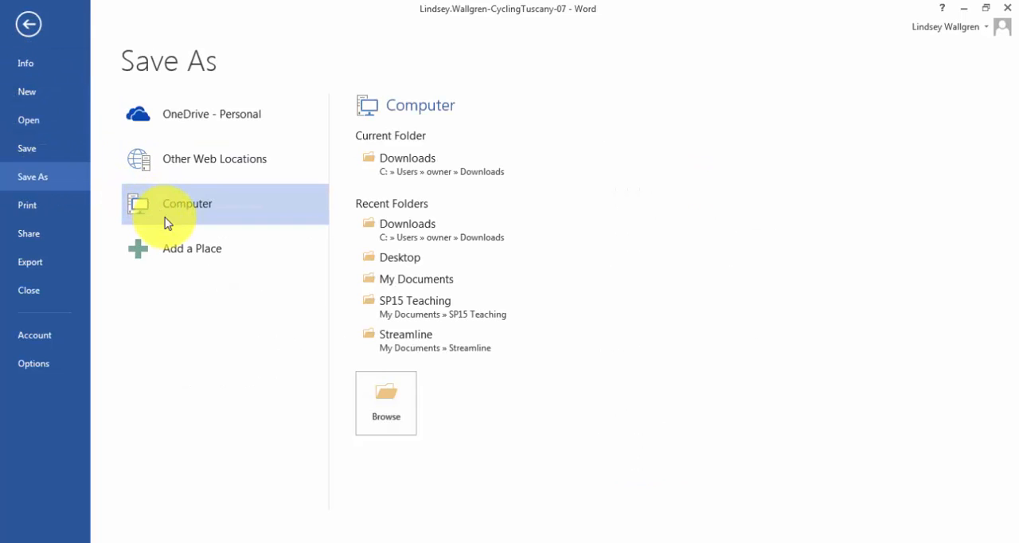
pyautogui.click(408, 259)
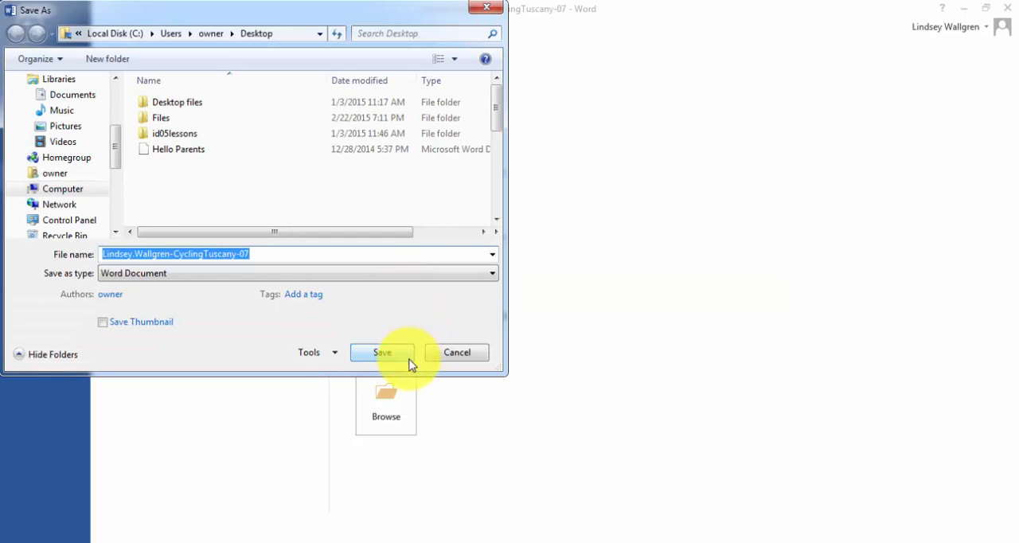
pyautogui.click(387, 355)
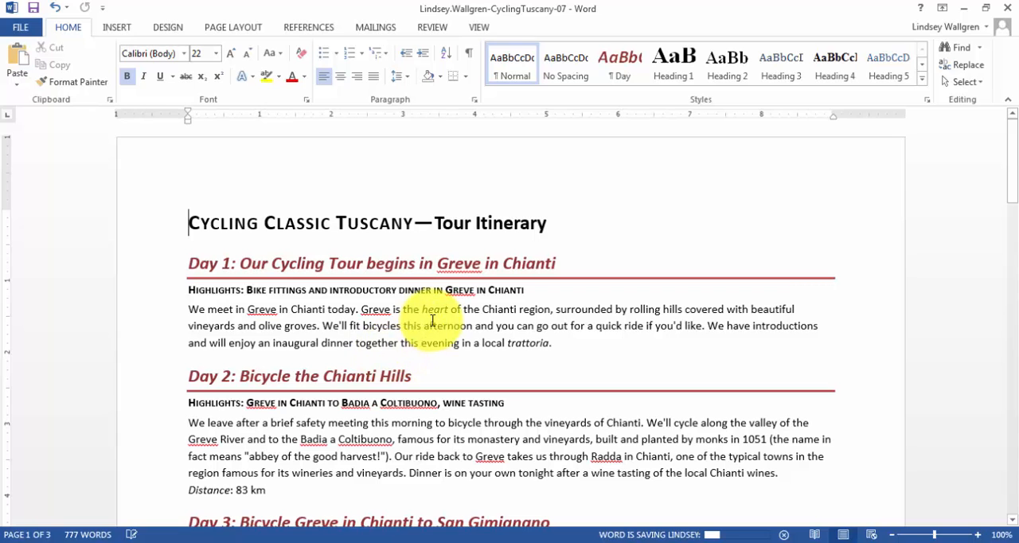
# Look through the tour itinerary from the title to the Day 8 section and return to its beginning.
pyautogui.scroll(-5, 432, 321)
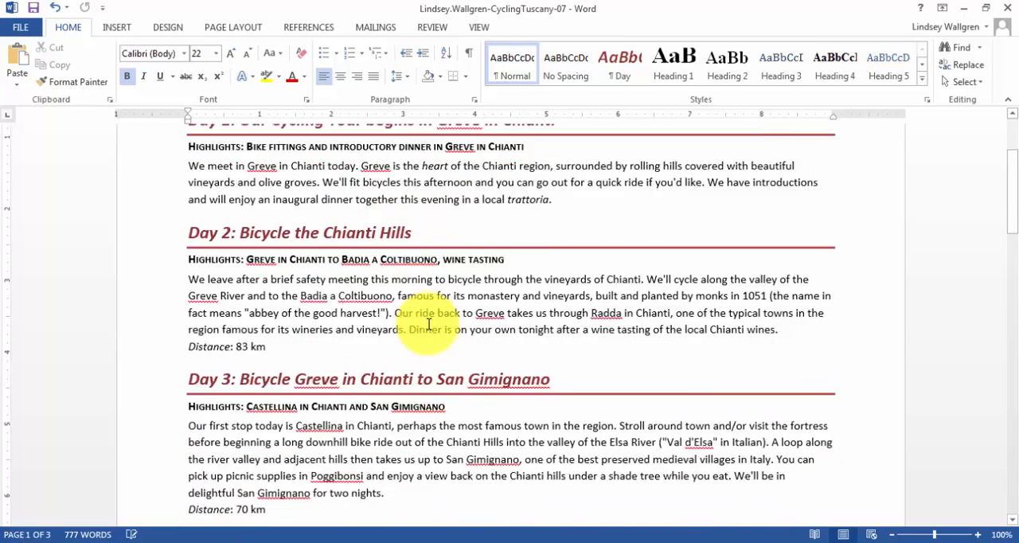
pyautogui.scroll(-9, 427, 321)
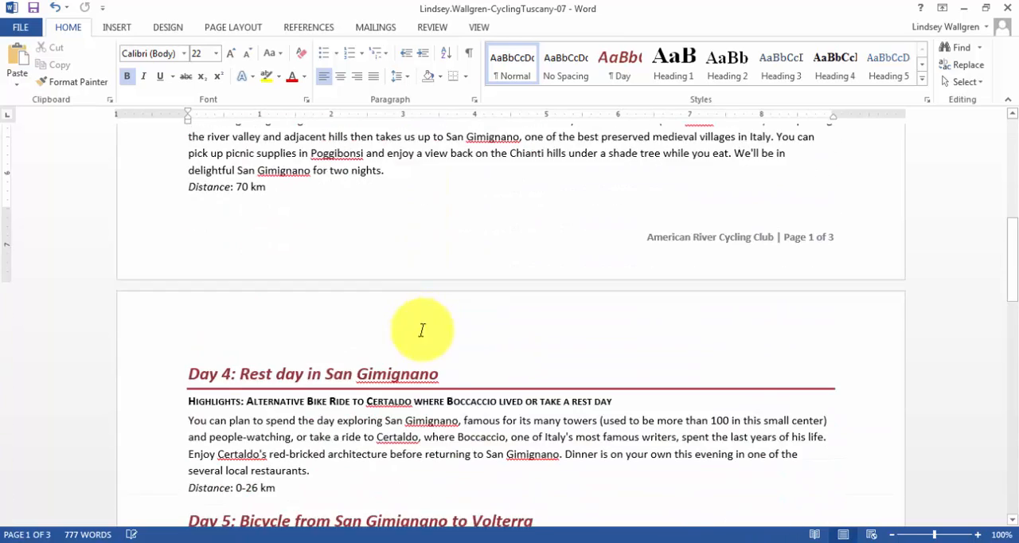
pyautogui.scroll(-15, 423, 330)
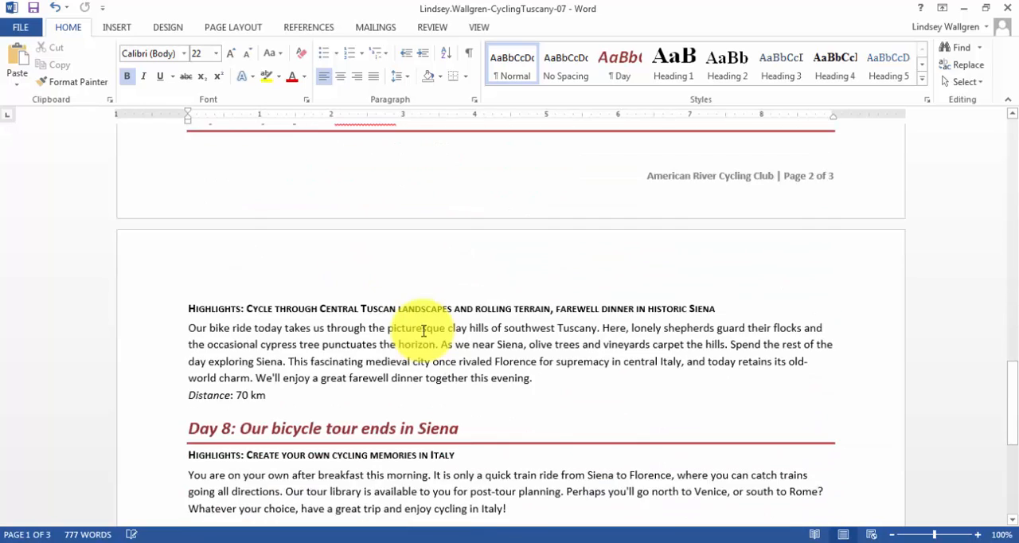
pyautogui.scroll(-4, 420, 334)
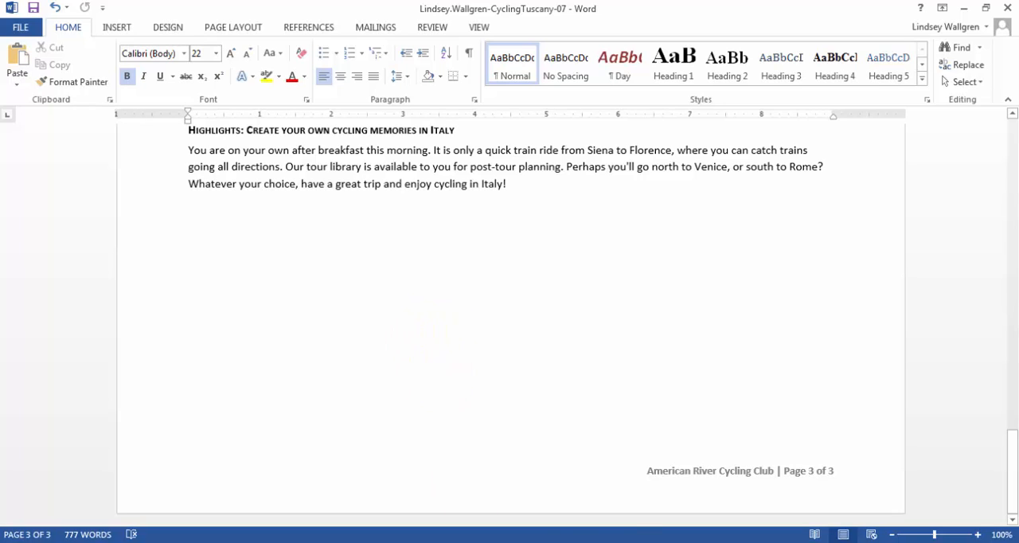
pyautogui.click(609, 541)
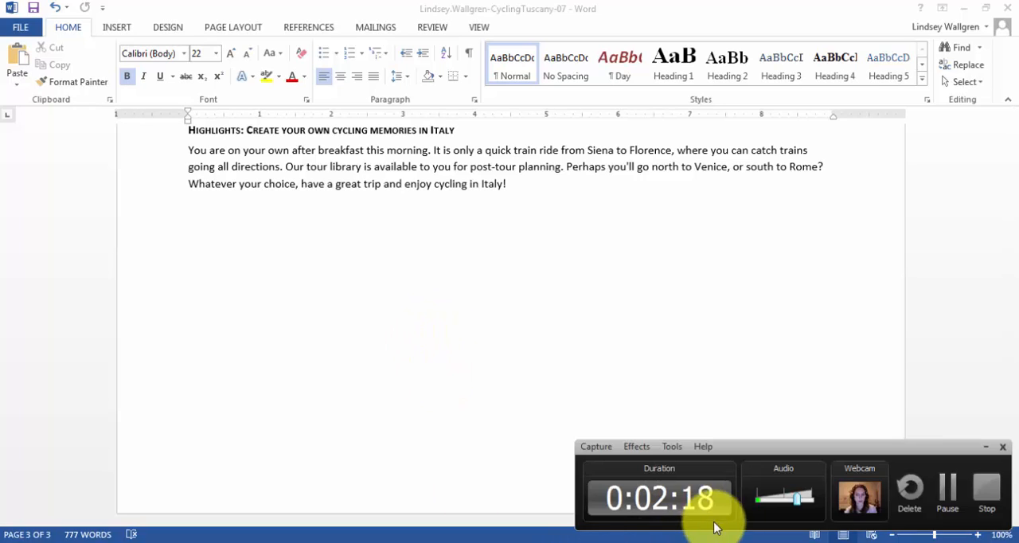
pyautogui.click(947, 491)
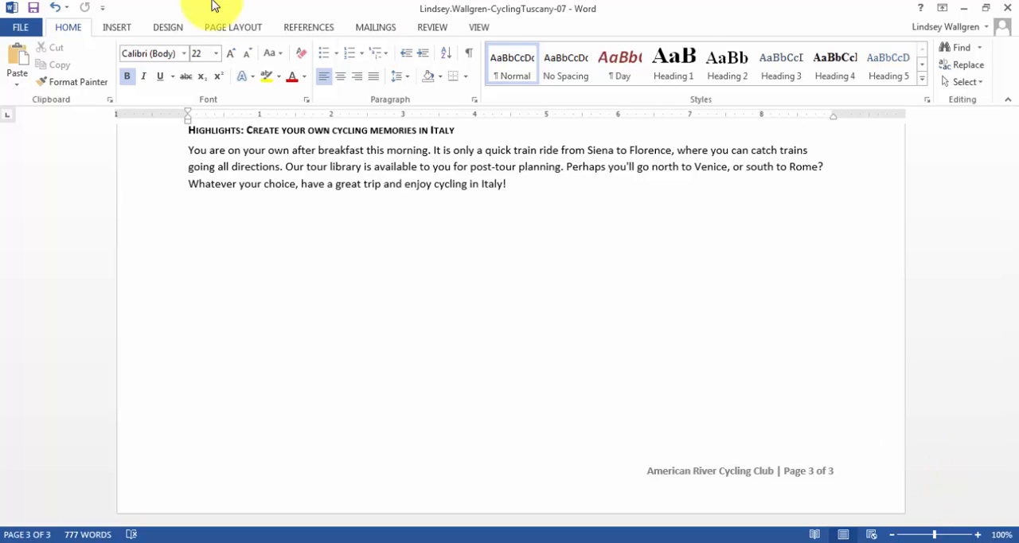
pyautogui.scroll(20, 349, 377)
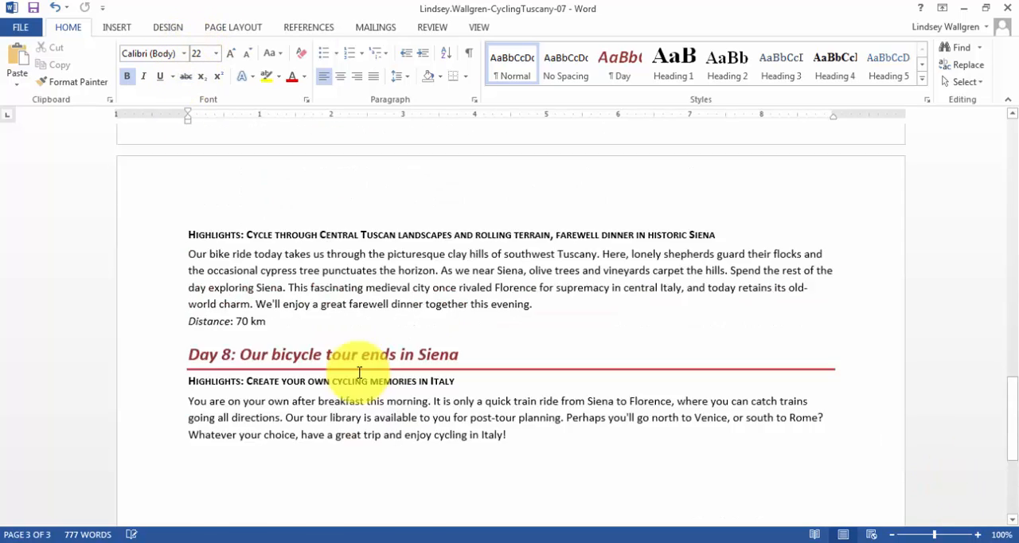
pyautogui.scroll(5, 369, 352)
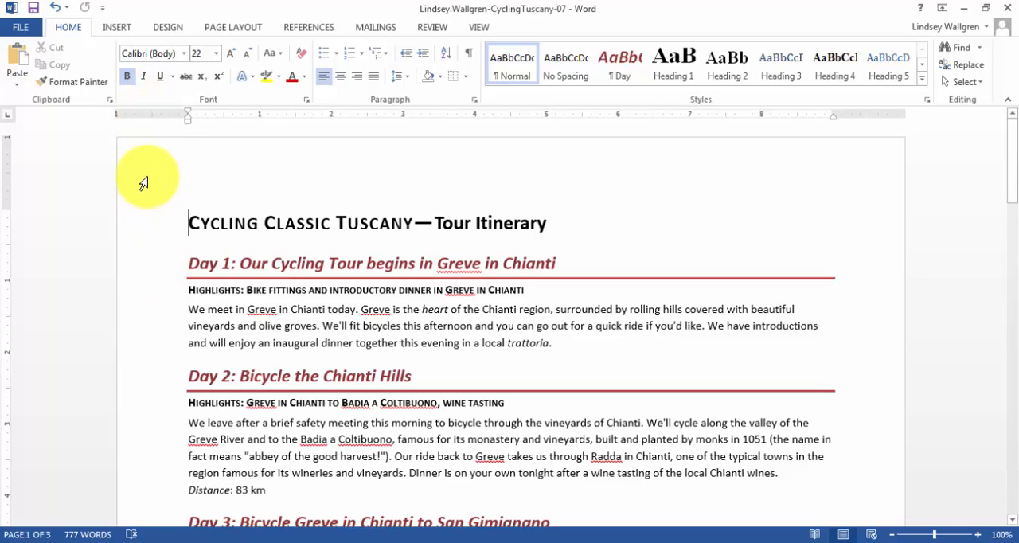
# Set the document's page margins to Narrow, 0.5" on all sides.
pyautogui.click(236, 28)
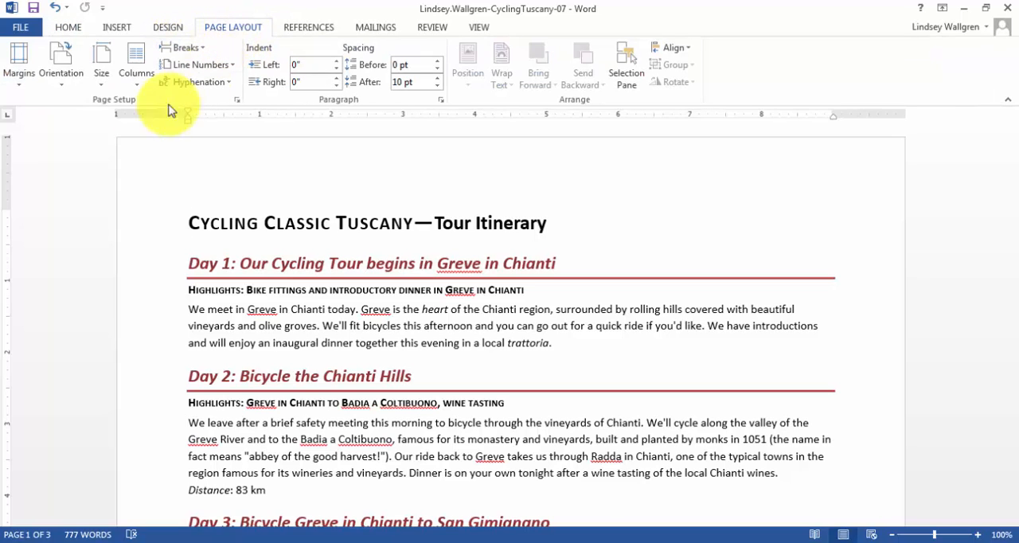
pyautogui.click(28, 87)
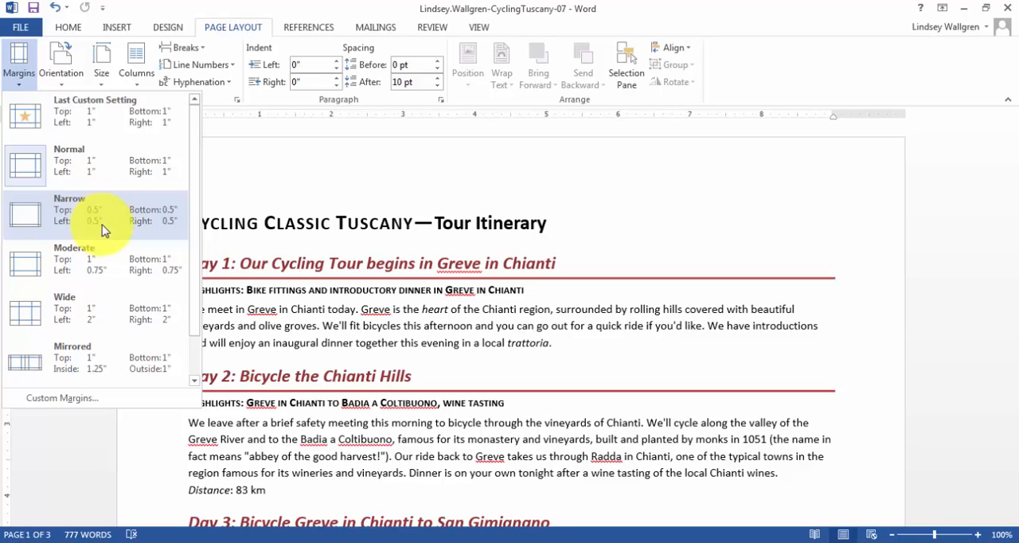
pyautogui.press('Escape')
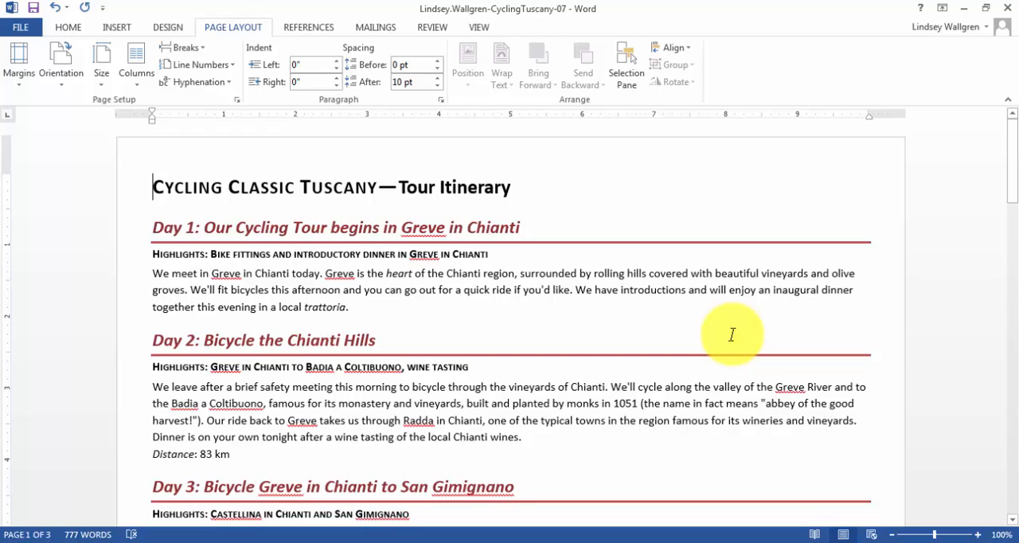
# Convert all the document text to a one-column table with AutoFit to window, separating text at paragraphs.
pyautogui.hotkey('ctrl', 'a')
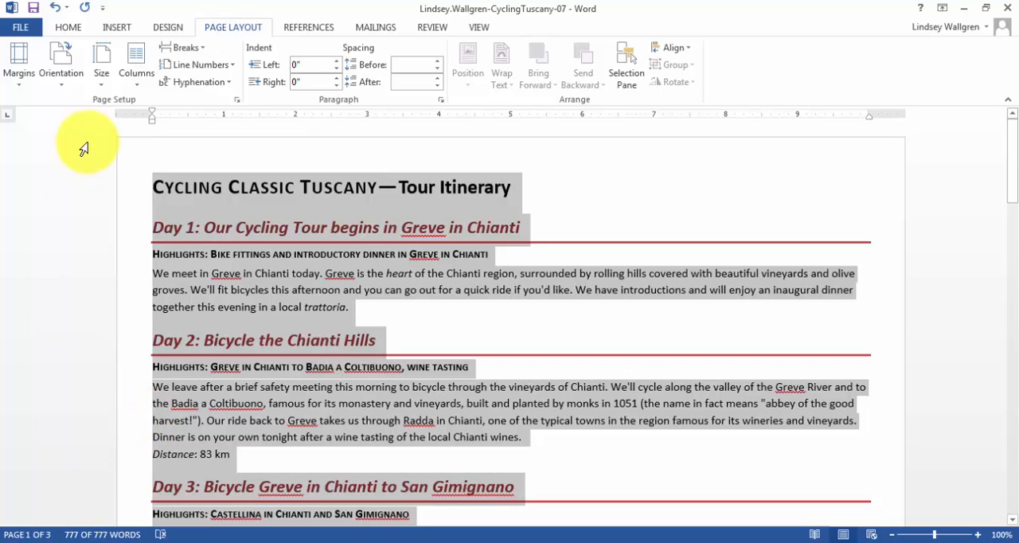
pyautogui.click(116, 29)
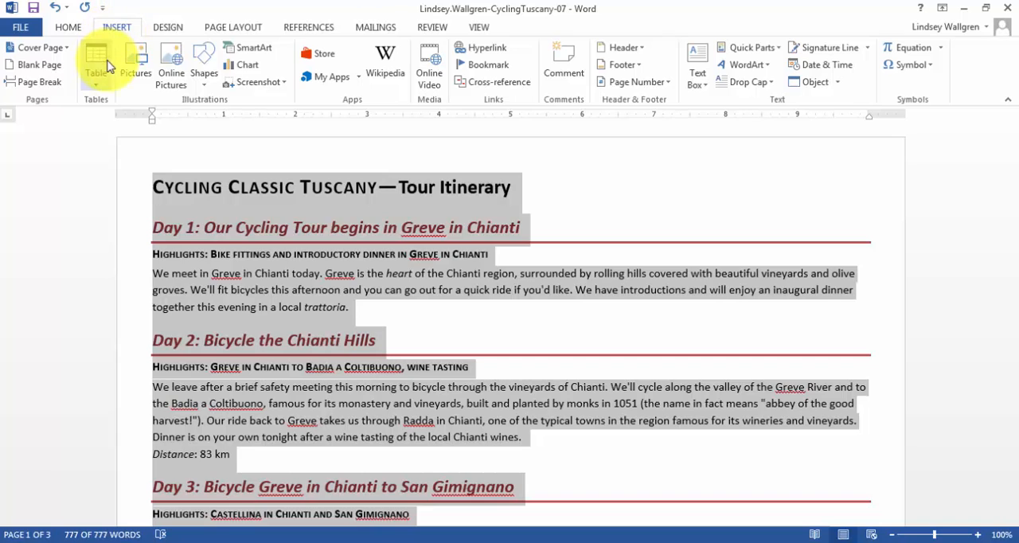
pyautogui.click(102, 73)
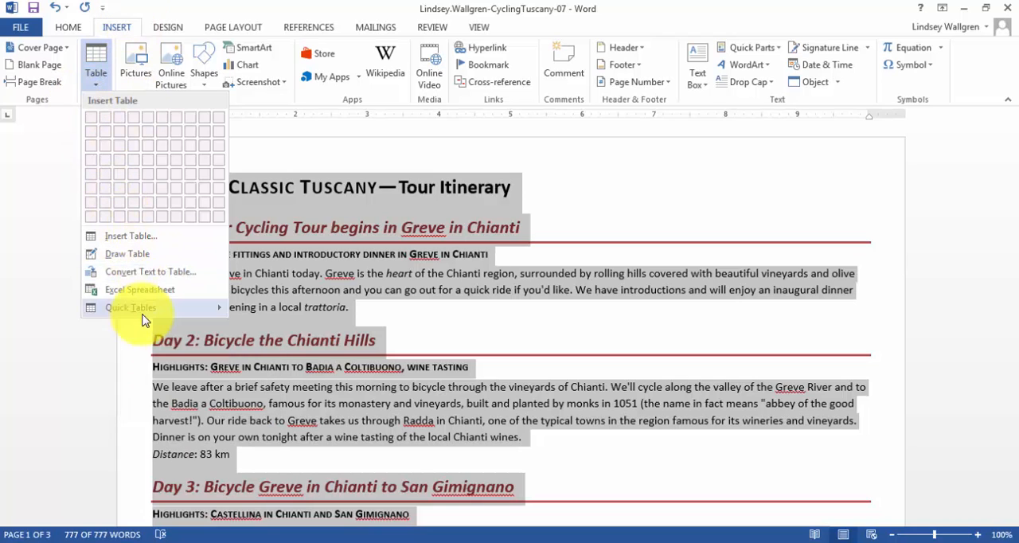
pyautogui.click(151, 271)
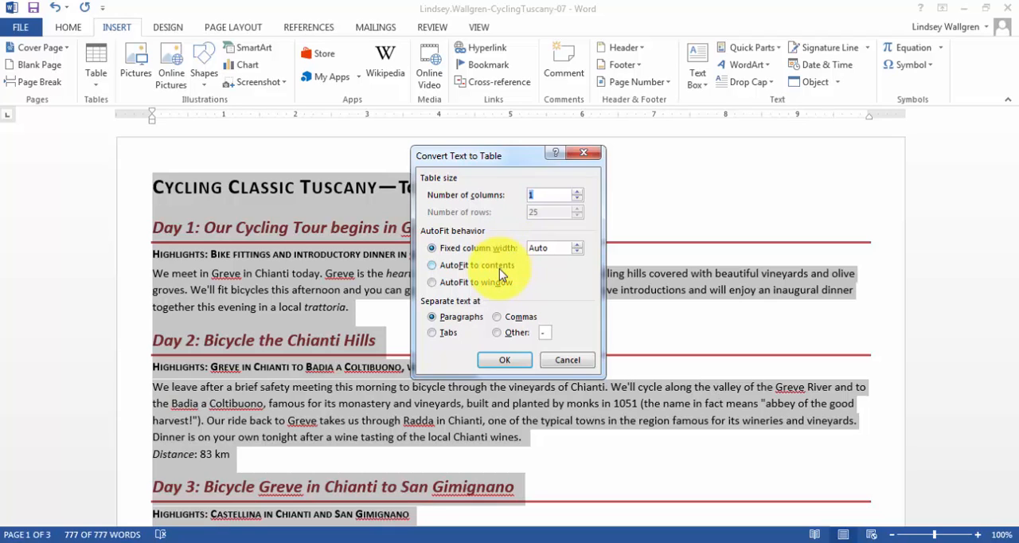
pyautogui.click(435, 284)
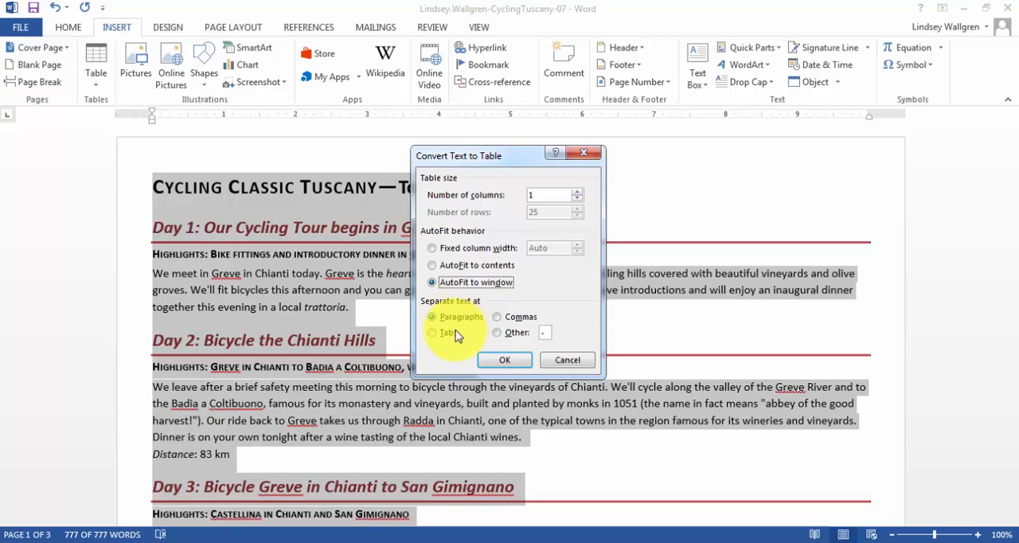
pyautogui.click(497, 362)
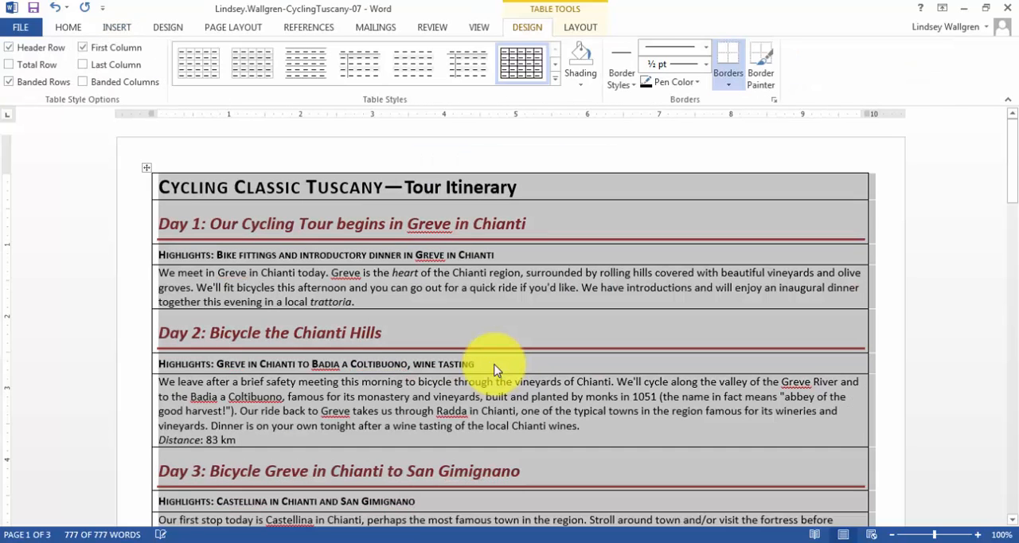
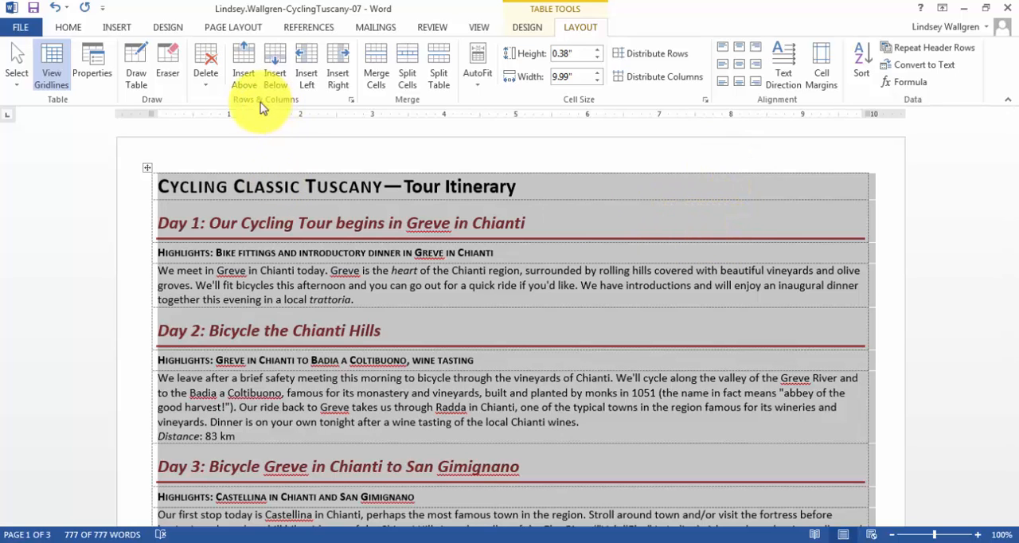
# Insert a column to the right of the itinerary text and apply the Normal style to it.
pyautogui.click(344, 77)
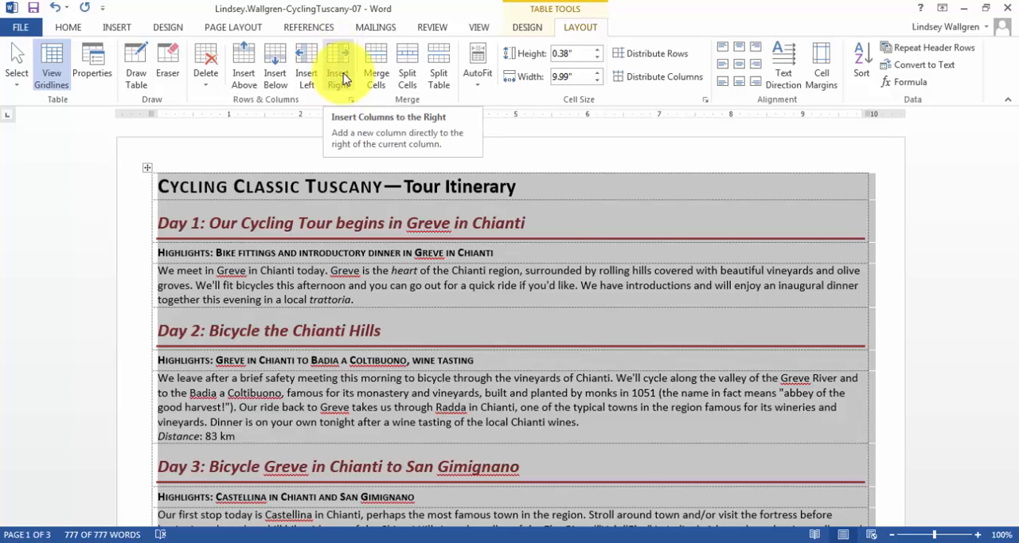
pyautogui.click(344, 77)
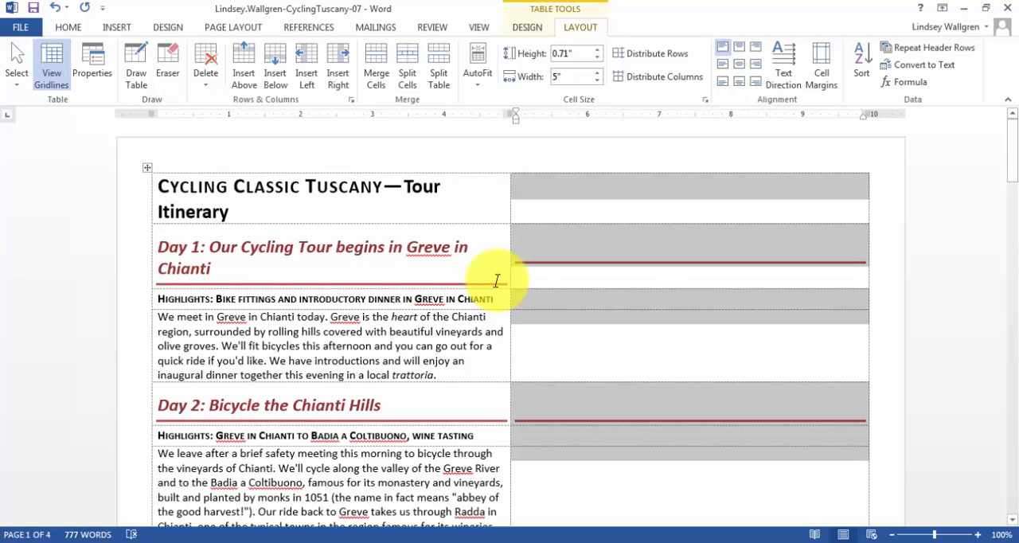
pyautogui.click(689, 164)
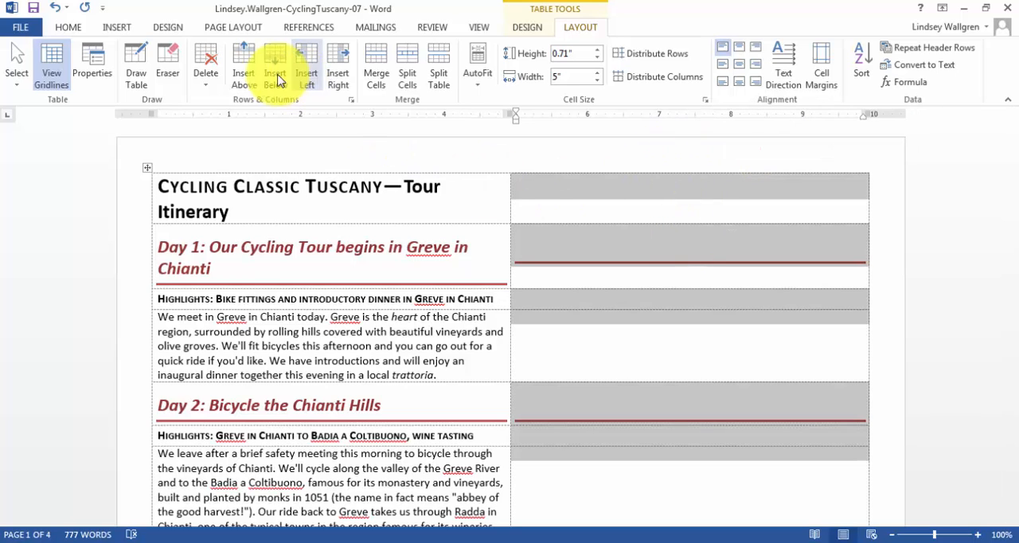
pyautogui.click(69, 31)
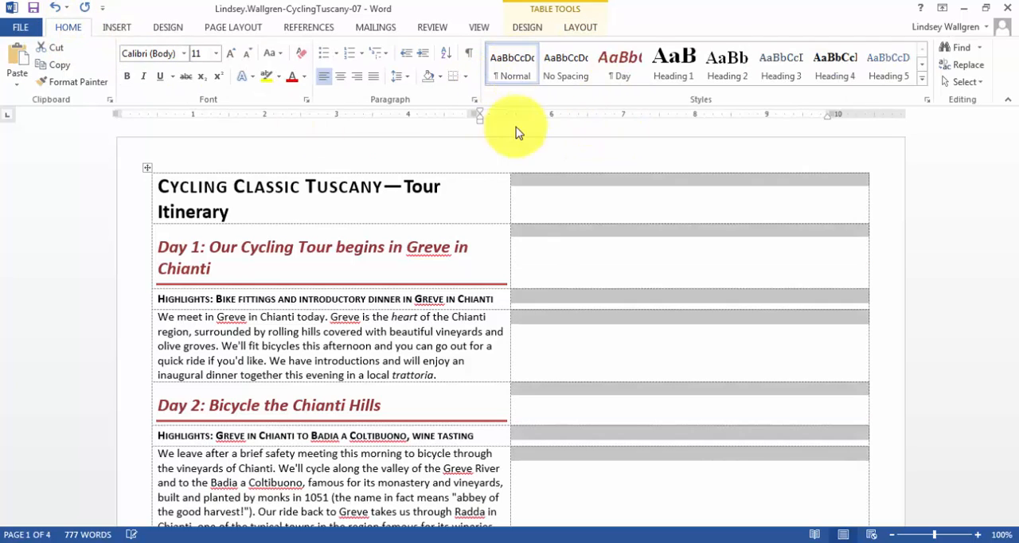
pyautogui.click(522, 285)
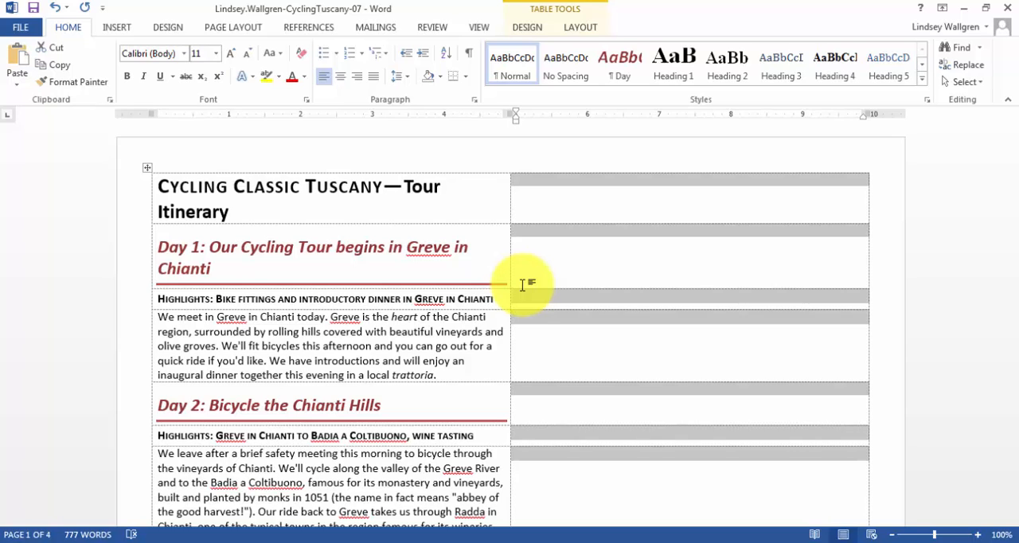
pyautogui.click(474, 299)
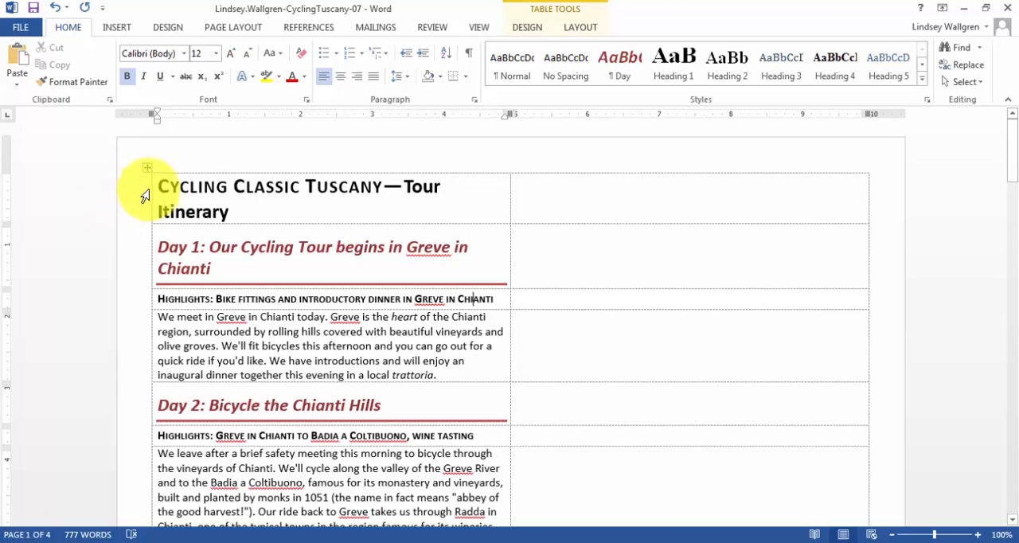
# Merge the two cells of the table's title row into one cell.
pyautogui.moveTo(155, 183); pyautogui.dragTo(655, 200)
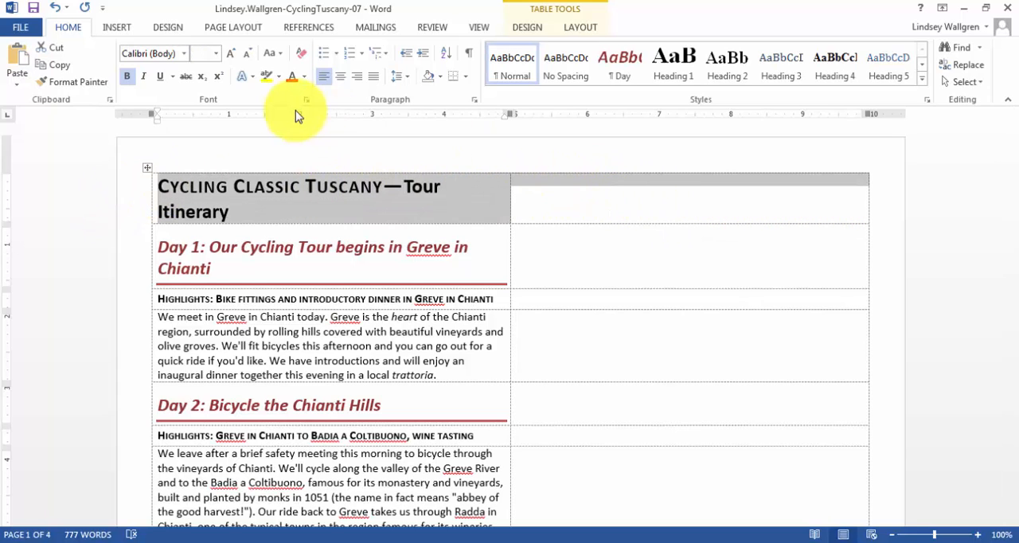
pyautogui.click(583, 32)
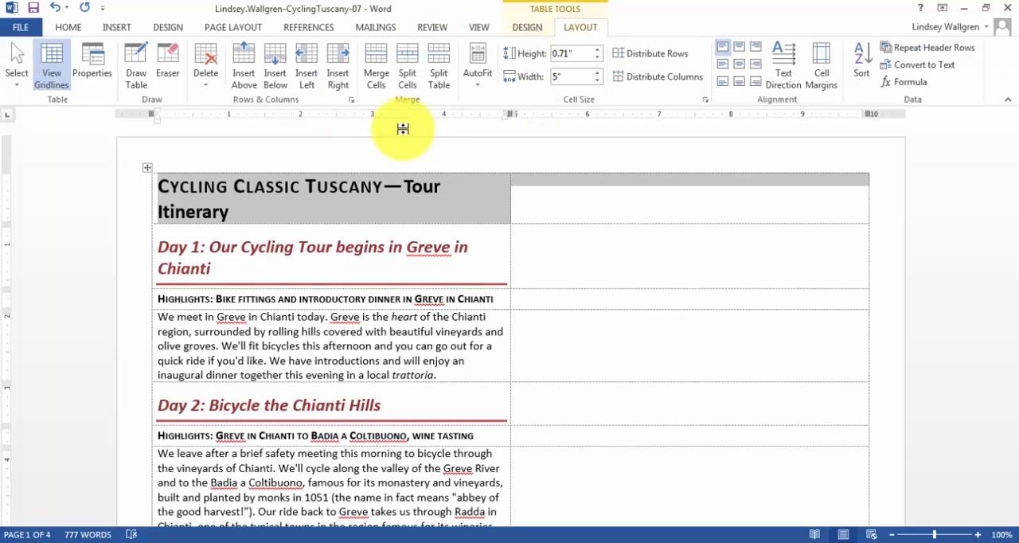
pyautogui.click(381, 81)
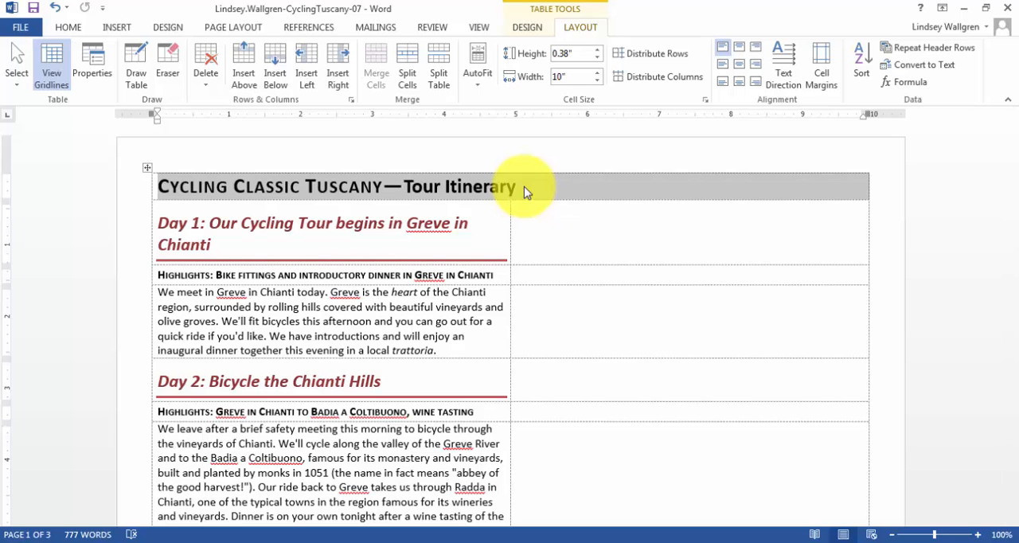
# Merge the three empty second-column cells beside Day 1 into one cell, and likewise the three beside Day 2.
pyautogui.click(592, 221)
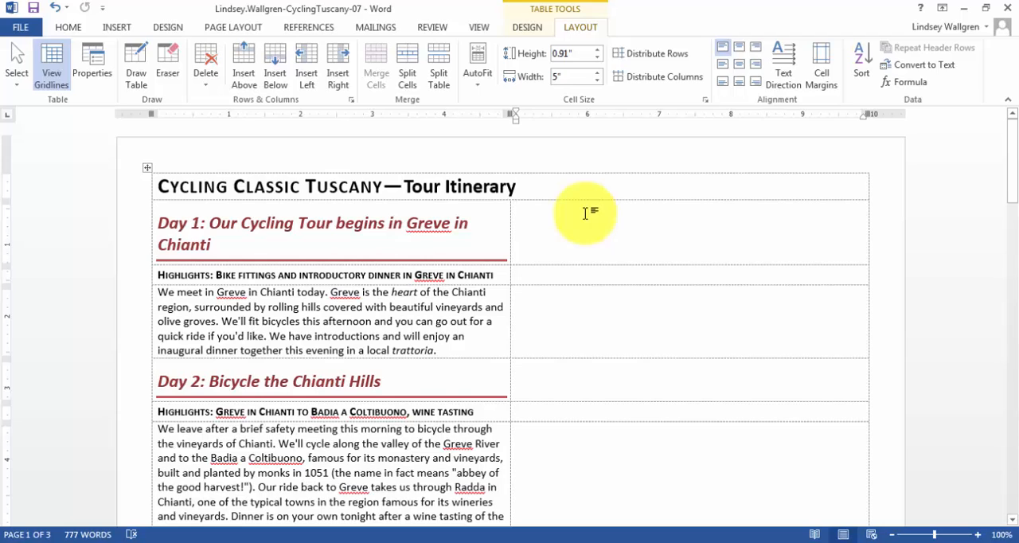
pyautogui.moveTo(585, 214); pyautogui.dragTo(592, 301)
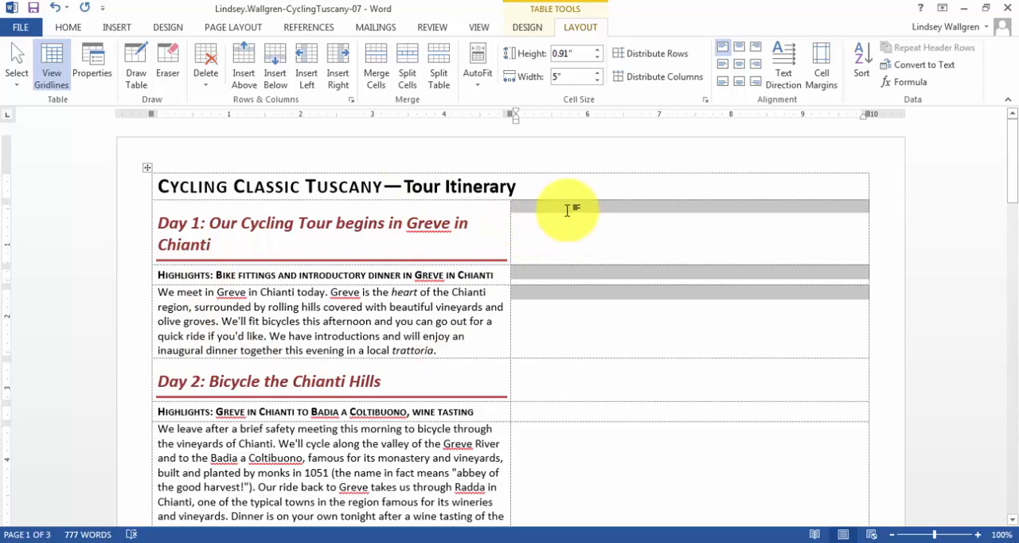
pyautogui.click(365, 71)
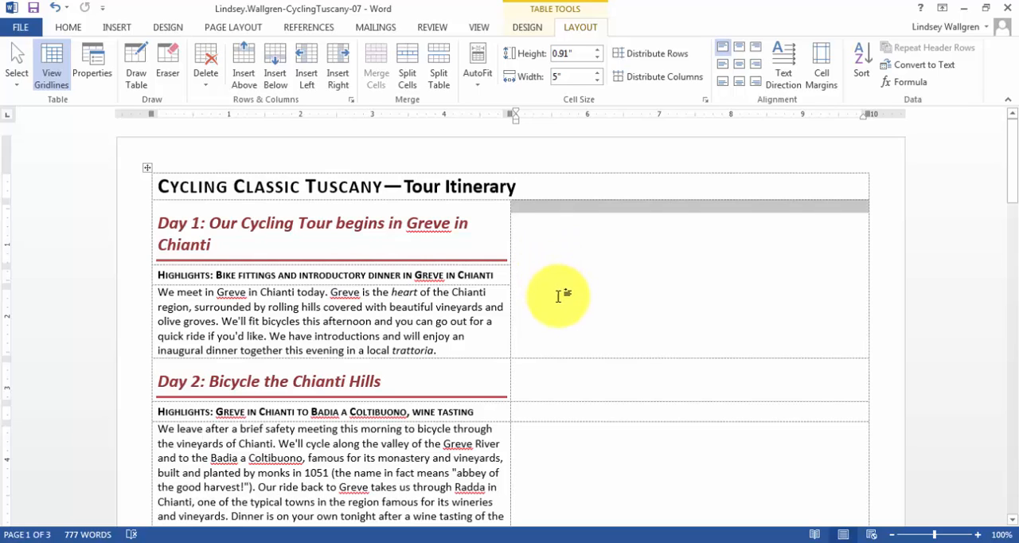
pyautogui.scroll(-5, 558, 295)
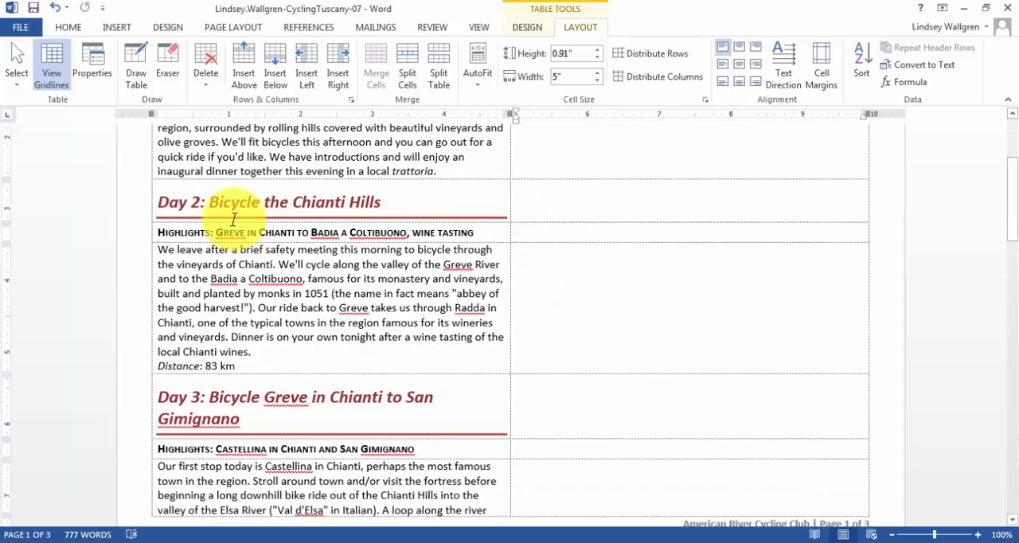
pyautogui.moveTo(571, 200); pyautogui.dragTo(603, 267)
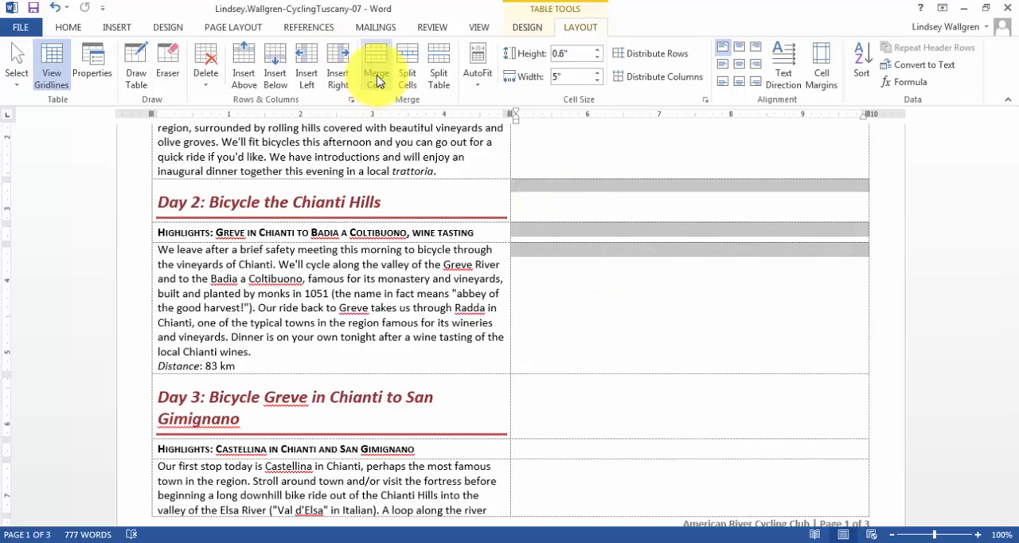
pyautogui.click(376, 80)
# Merge the three empty second-column cells beside Day 3 into one cell, and likewise the three beside Day 4.
pyautogui.scroll(-3, 585, 288)
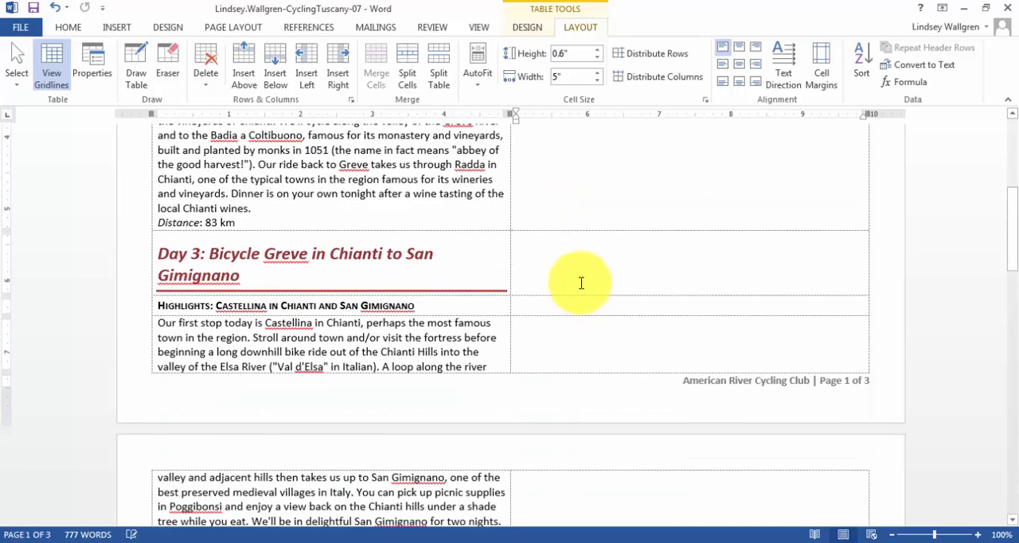
pyautogui.scroll(-1, 581, 282)
pyautogui.moveTo(552, 223); pyautogui.dragTo(567, 317)
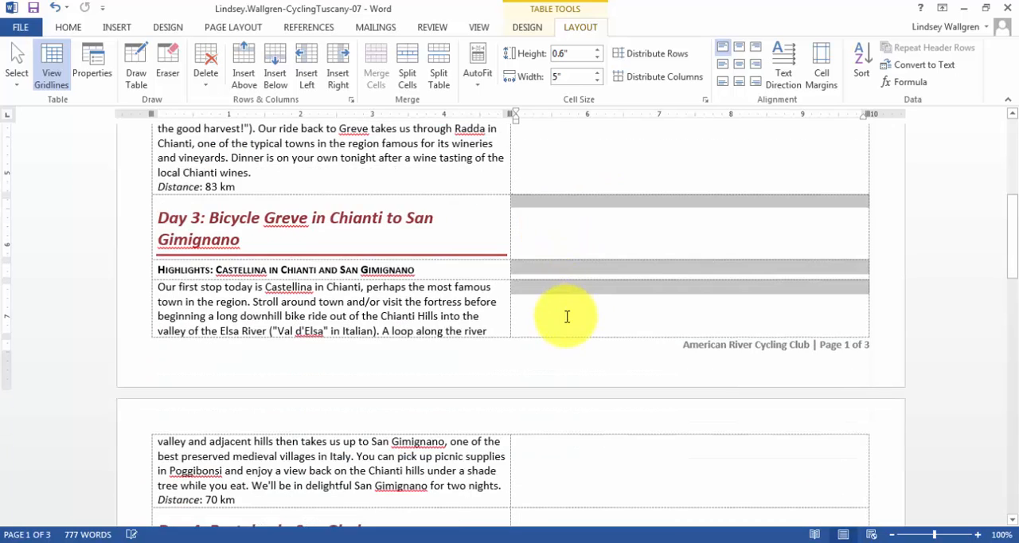
pyautogui.click(379, 76)
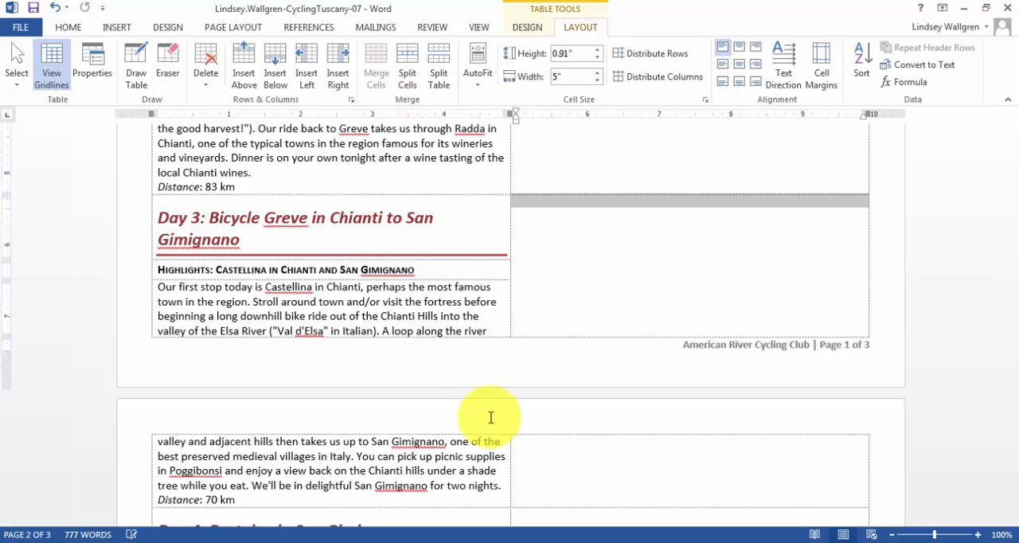
pyautogui.scroll(-4, 490, 416)
pyautogui.scroll(-3, 490, 416)
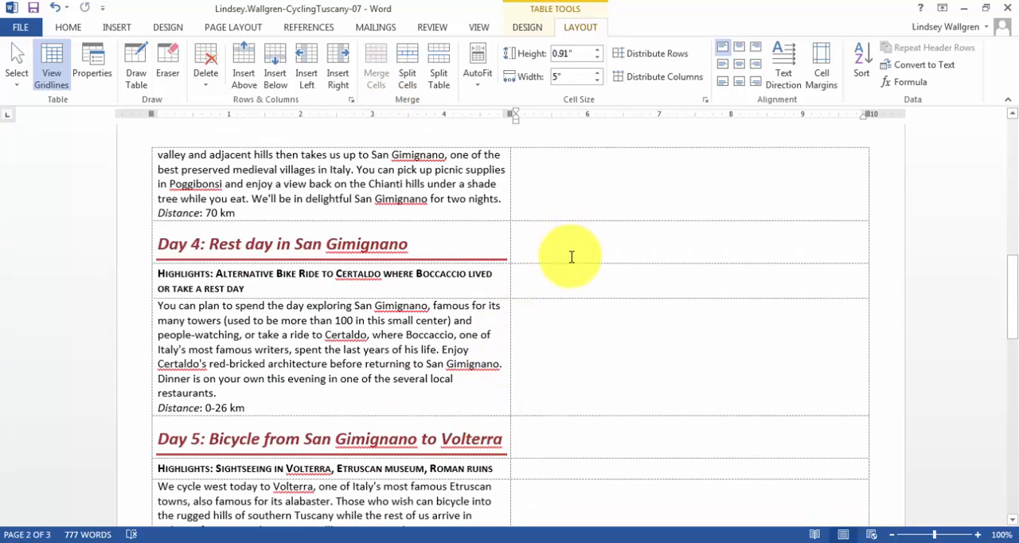
pyautogui.moveTo(573, 257); pyautogui.dragTo(581, 323)
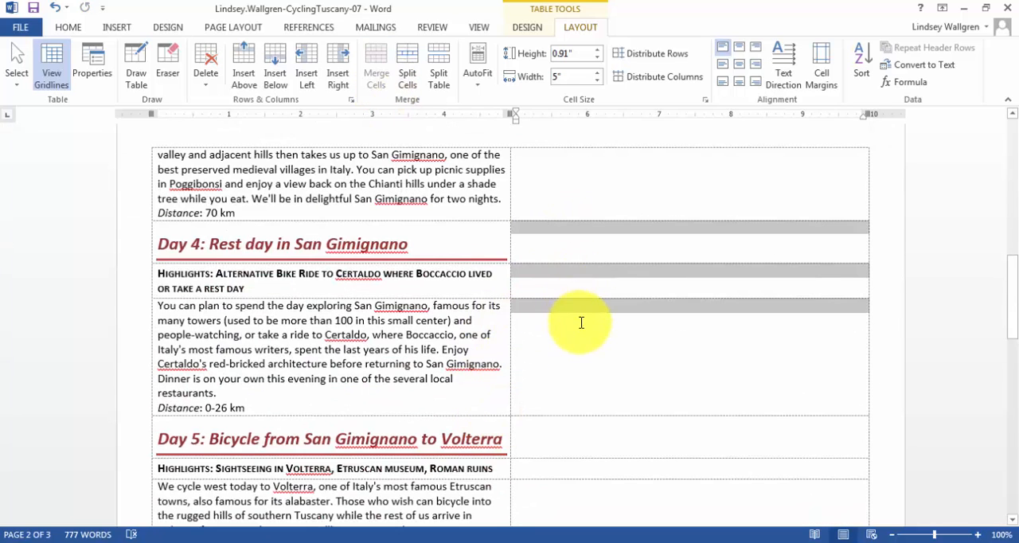
pyautogui.click(377, 75)
# Merge the three empty second-column cells beside Day 5 into one cell, and likewise the three beside Day 6.
pyautogui.scroll(-4, 548, 336)
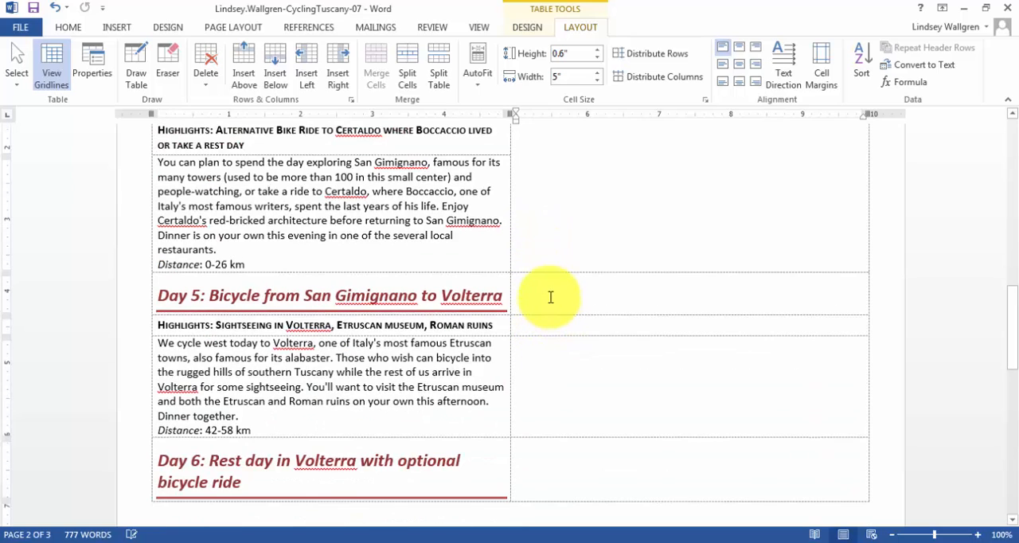
pyautogui.moveTo(550, 296); pyautogui.dragTo(550, 355)
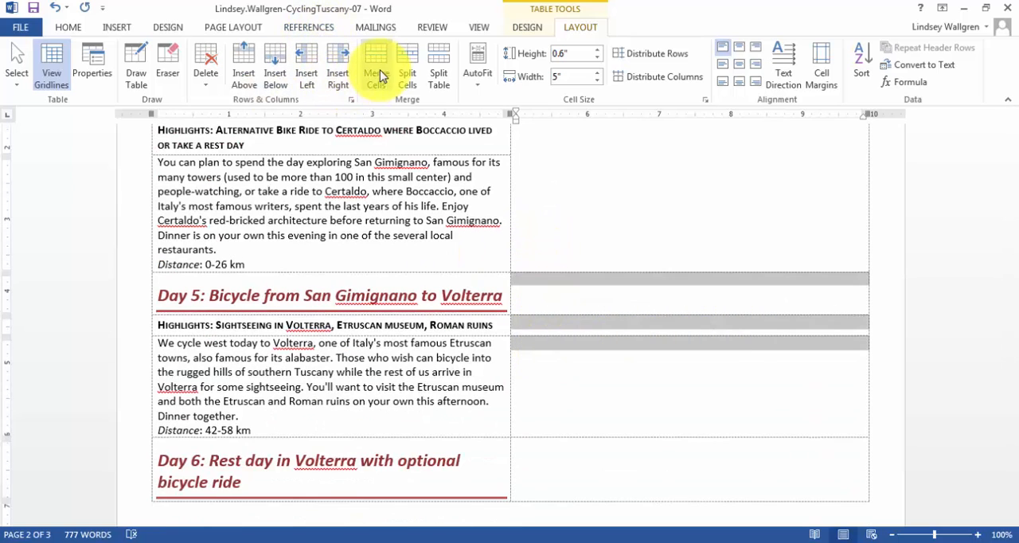
pyautogui.click(377, 75)
pyautogui.scroll(-7, 743, 392)
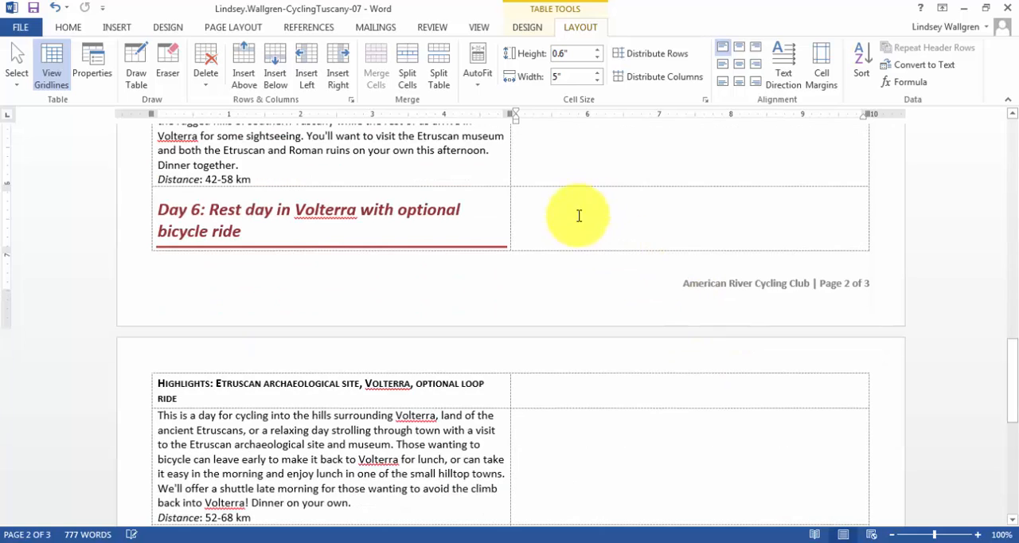
pyautogui.moveTo(575, 228); pyautogui.dragTo(614, 425)
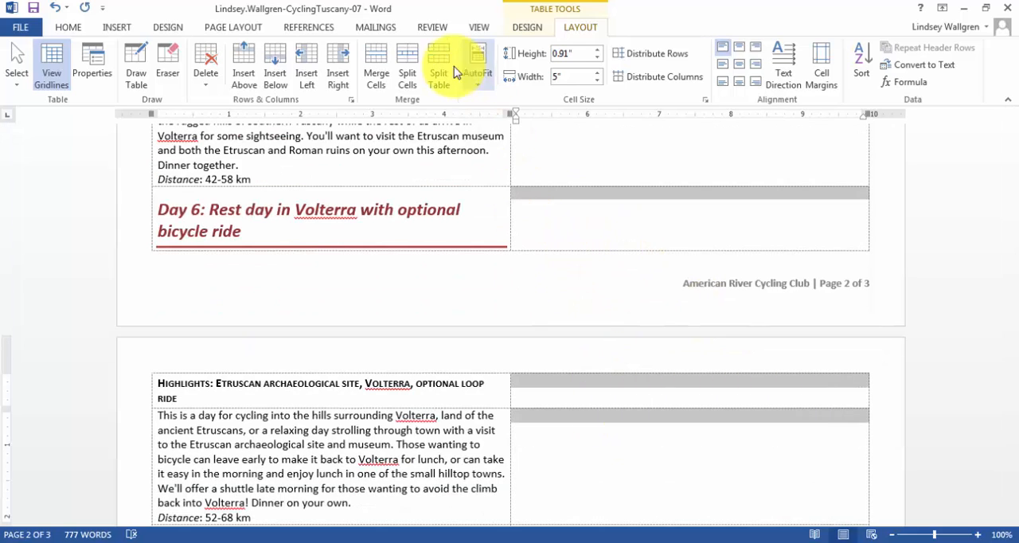
pyautogui.click(379, 70)
# Merge the three empty second-column cells beside Day 7 into one cell, and likewise the three beside Day 8.
pyautogui.scroll(-5, 546, 447)
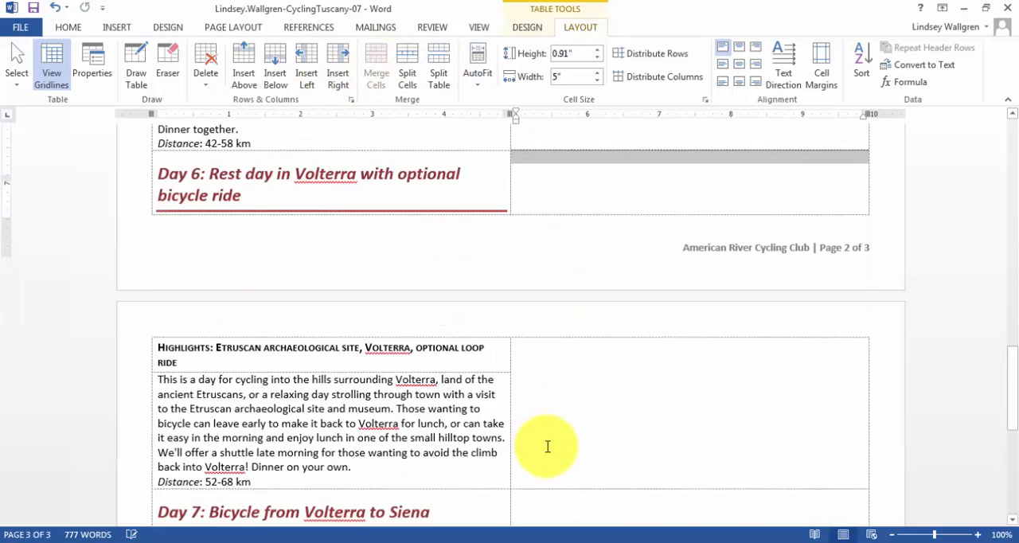
pyautogui.scroll(-3, 547, 447)
pyautogui.moveTo(548, 252); pyautogui.dragTo(570, 380)
pyautogui.click(375, 72)
pyautogui.scroll(-4, 494, 358)
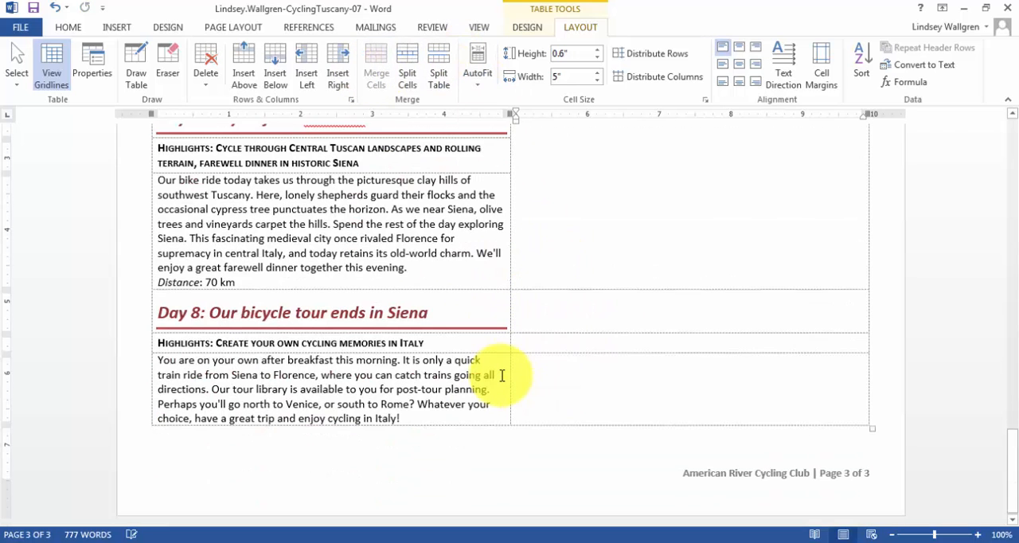
pyautogui.moveTo(581, 303); pyautogui.dragTo(596, 354)
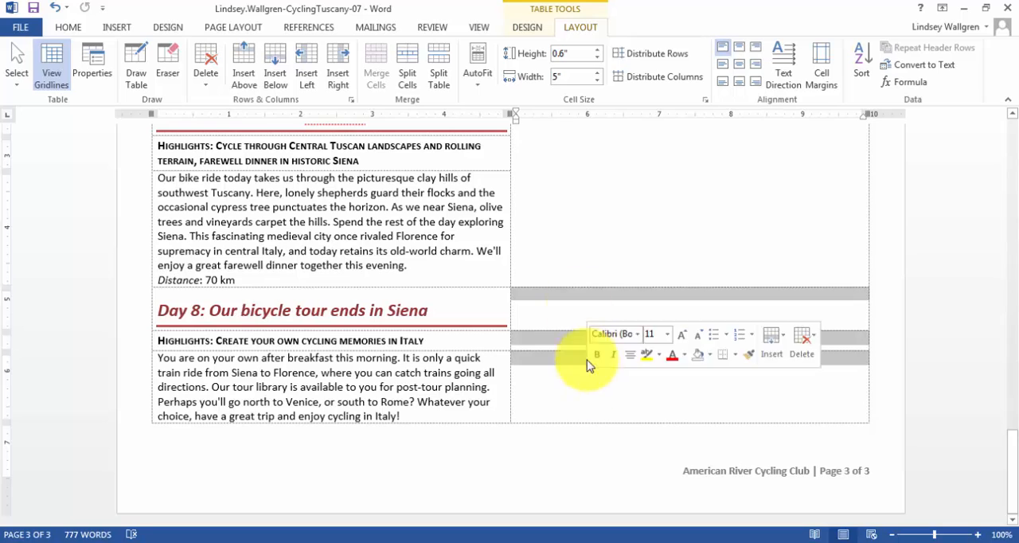
pyautogui.click(375, 57)
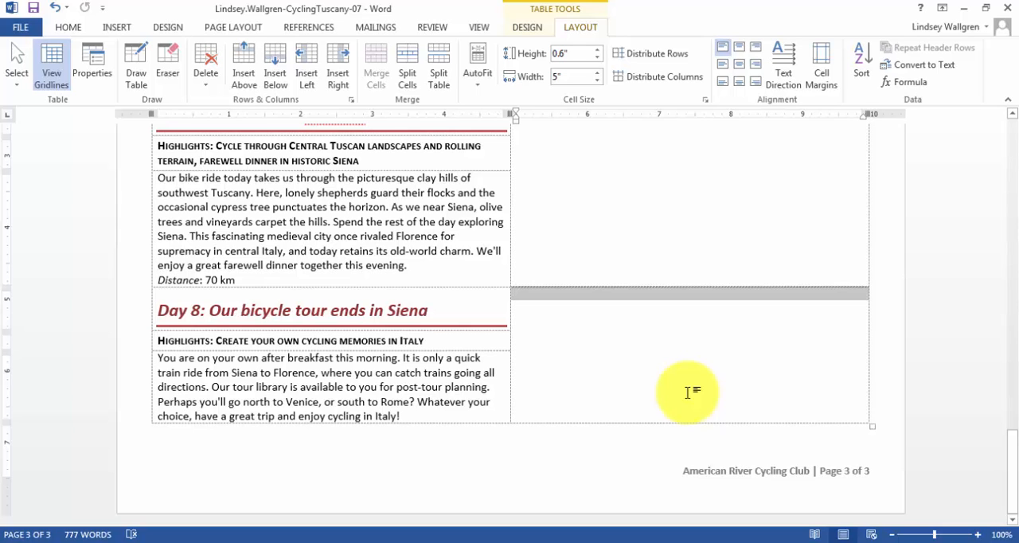
# Insert the picture Day1-07 from the desktop folder WD2013-GuidedProject-7-3-resources into the merged cell beside Day 1.
pyautogui.scroll(8, 690, 393)
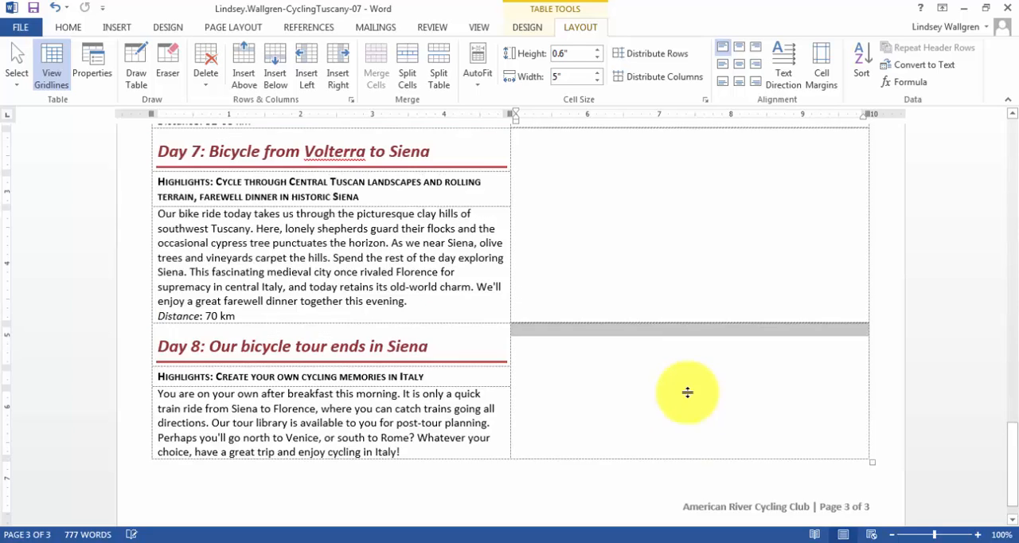
pyautogui.scroll(20, 690, 409)
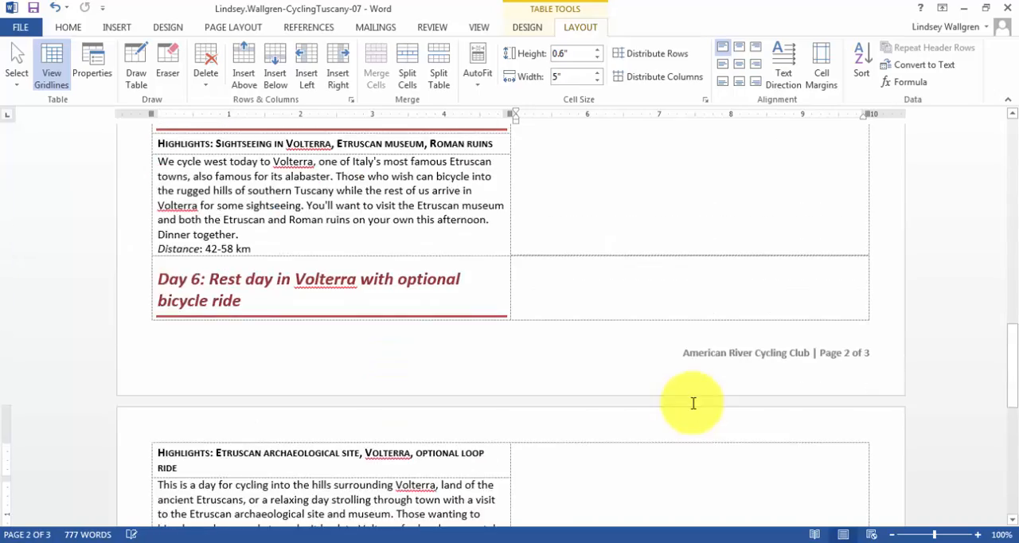
pyautogui.scroll(10, 692, 404)
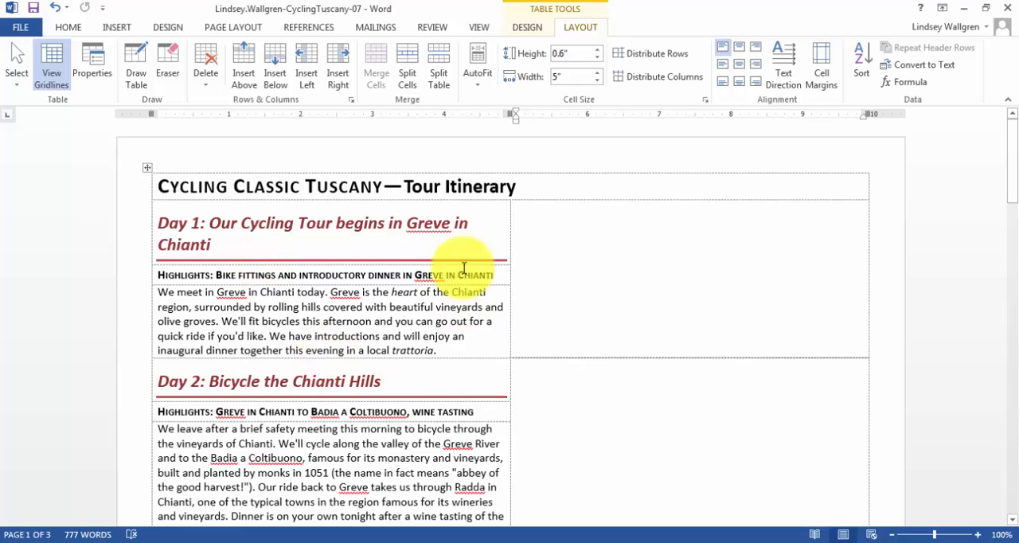
pyautogui.click(550, 211)
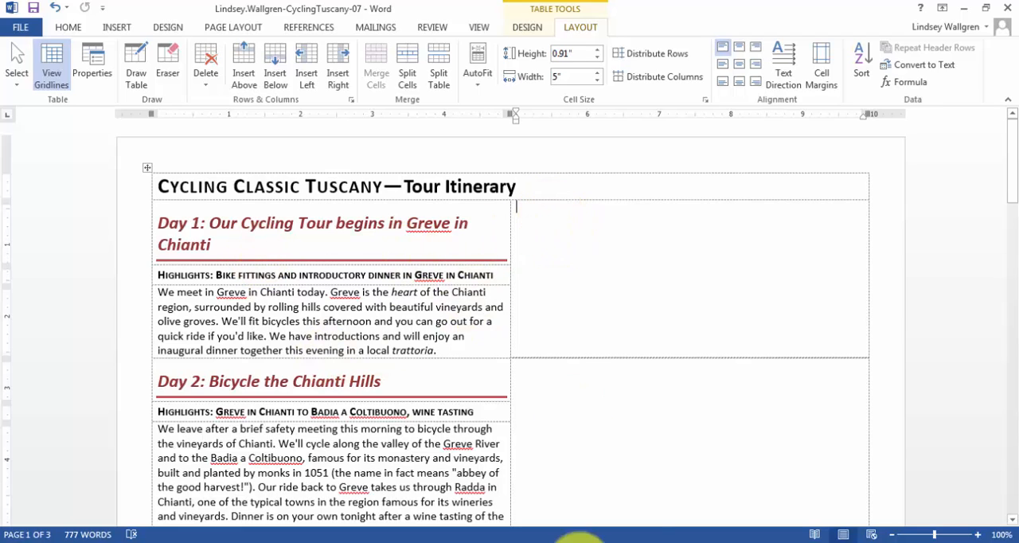
pyautogui.moveTo(579, 542)
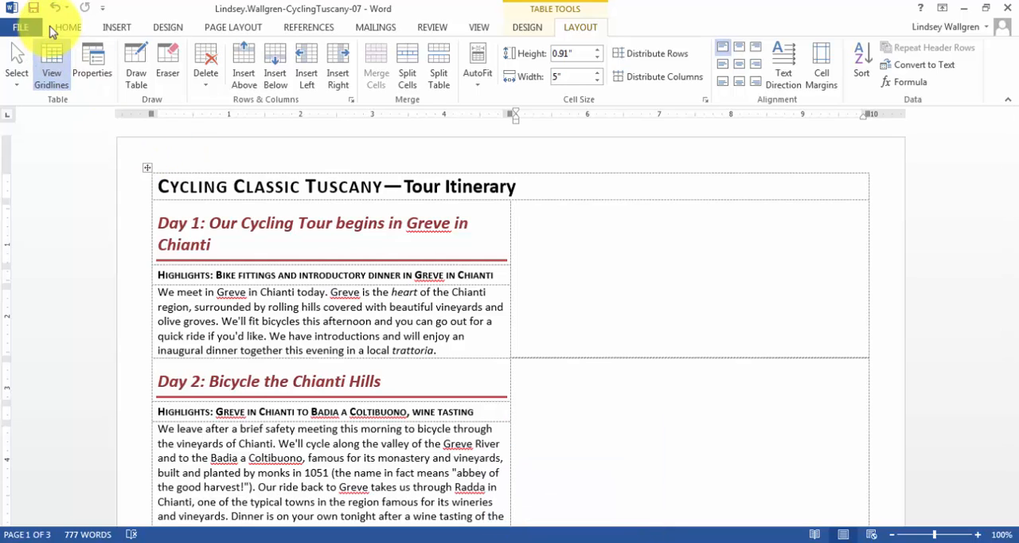
pyautogui.click(118, 30)
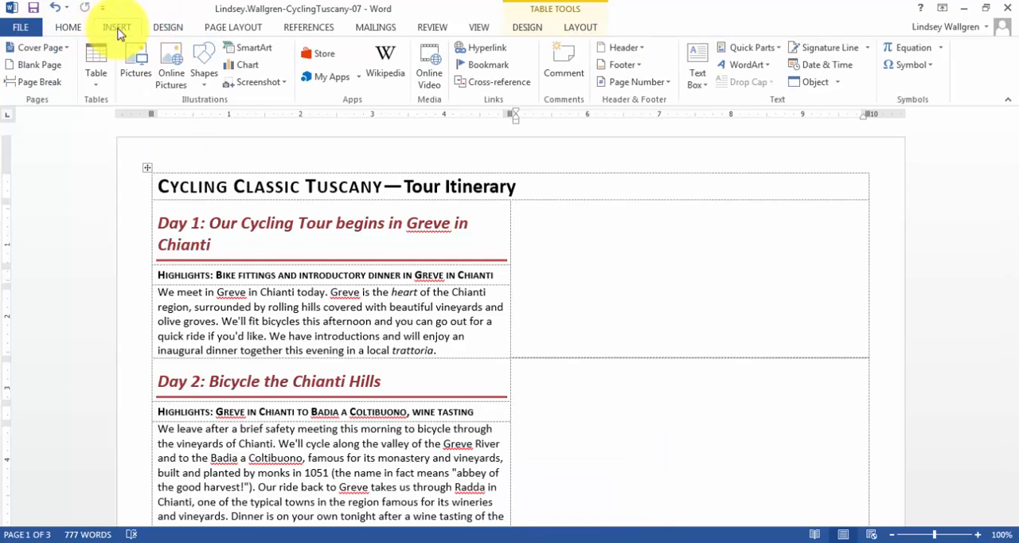
pyautogui.click(134, 64)
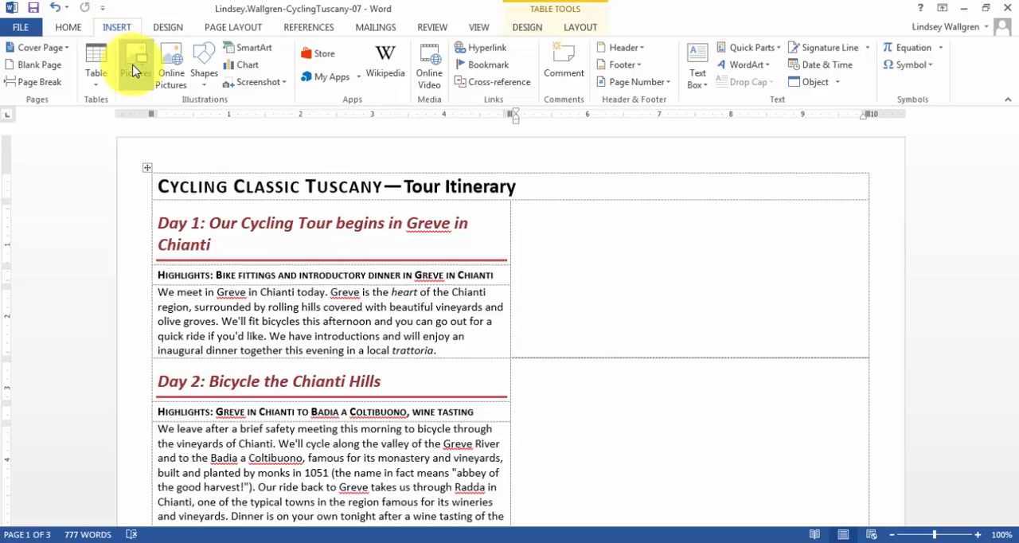
pyautogui.click(67, 134)
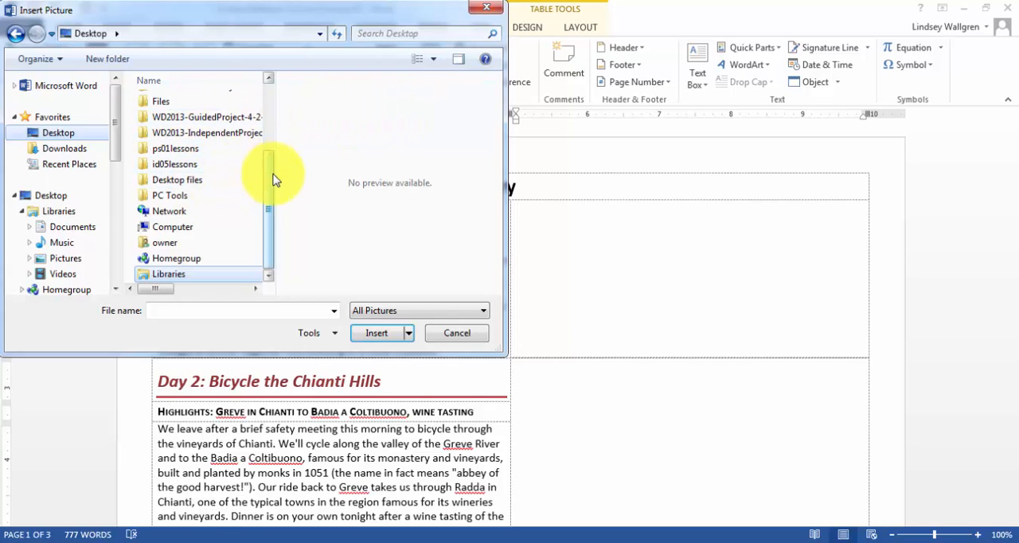
pyautogui.moveTo(270, 172); pyautogui.dragTo(284, 60)
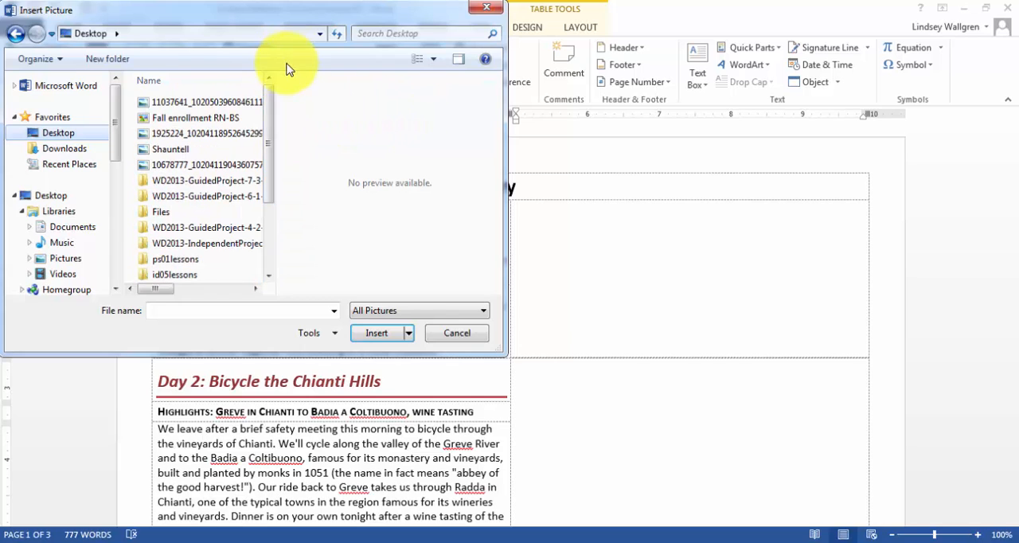
pyautogui.doubleClick(236, 182)
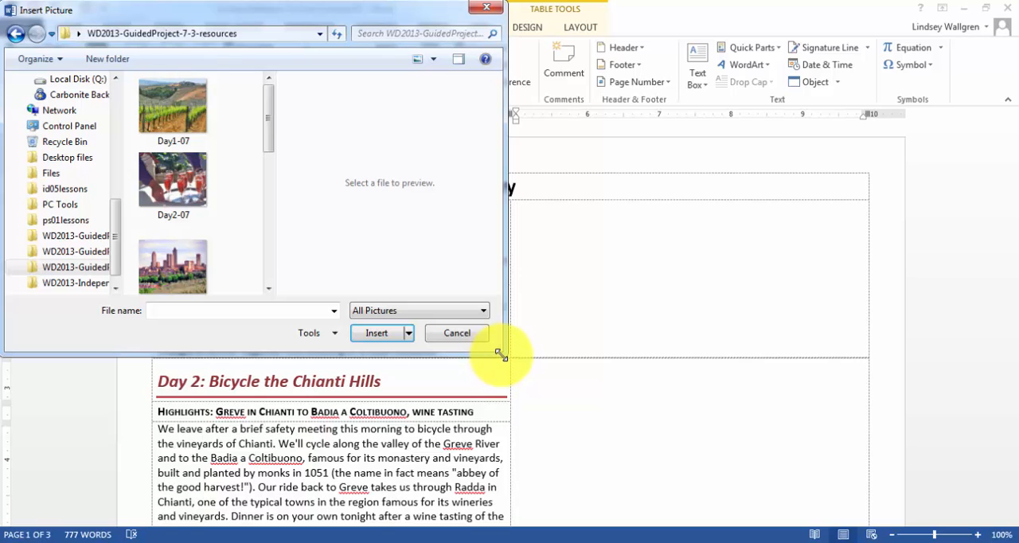
pyautogui.moveTo(500, 356); pyautogui.dragTo(871, 478)
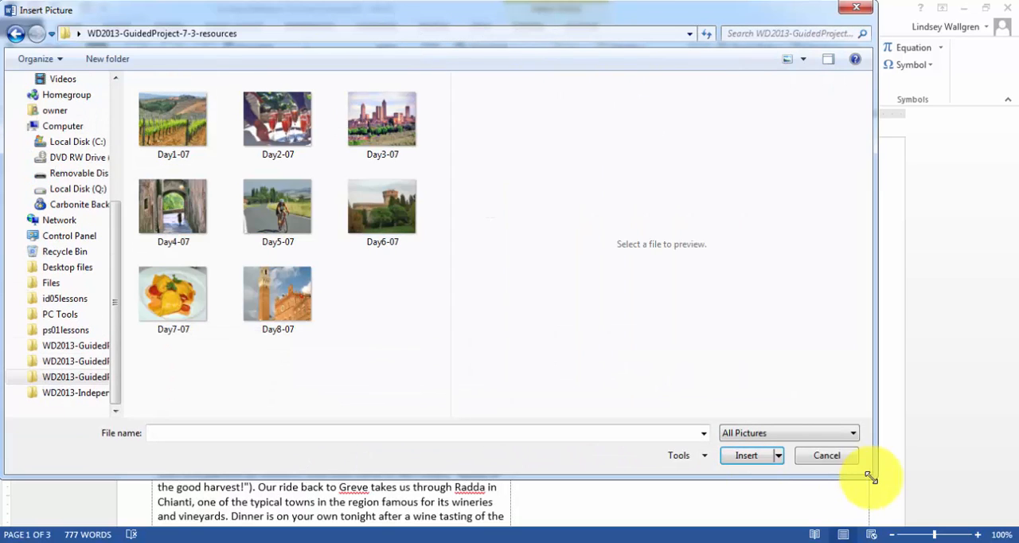
pyautogui.click(189, 133)
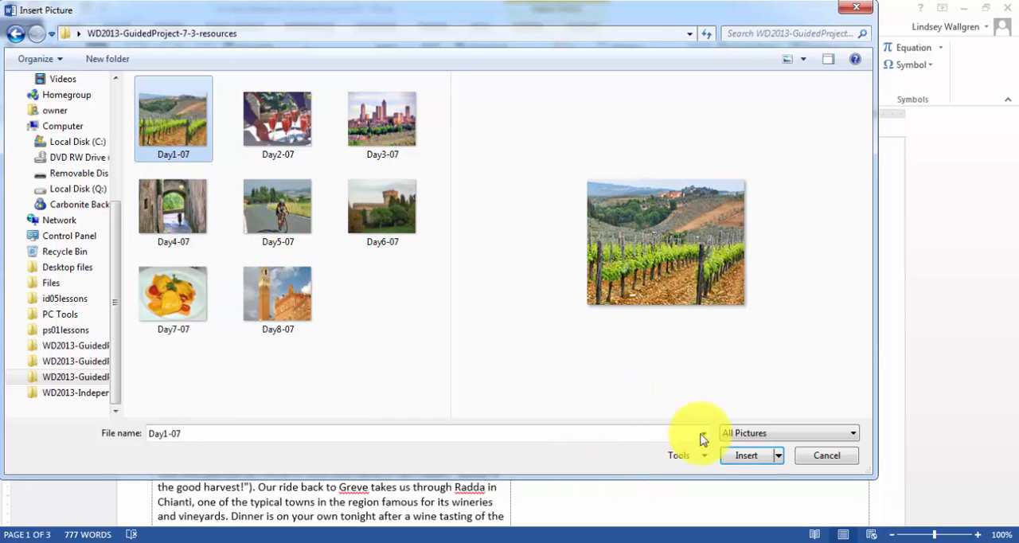
pyautogui.click(748, 459)
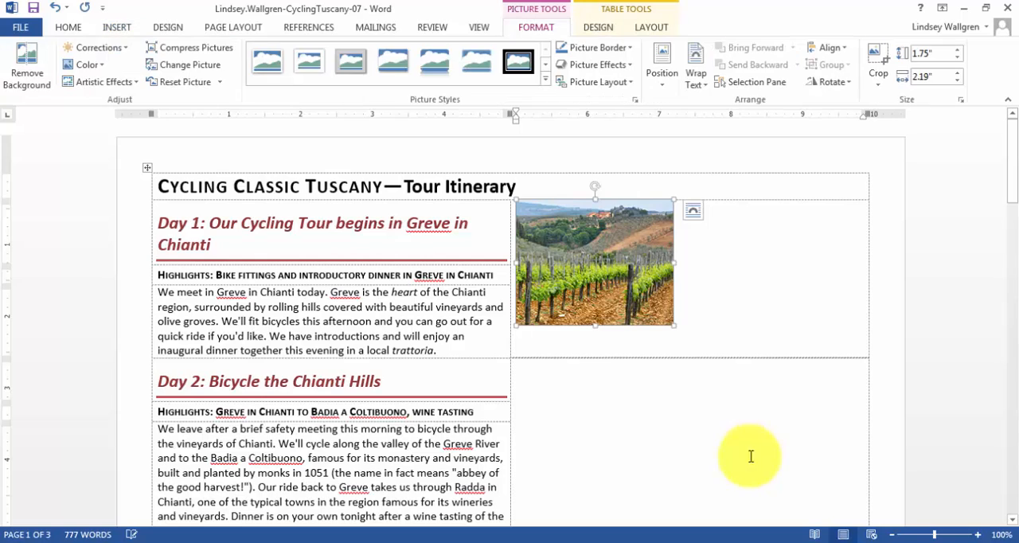
# Set the width of the Day 1 vineyard picture to 2.5".
pyautogui.moveTo(621, 542)
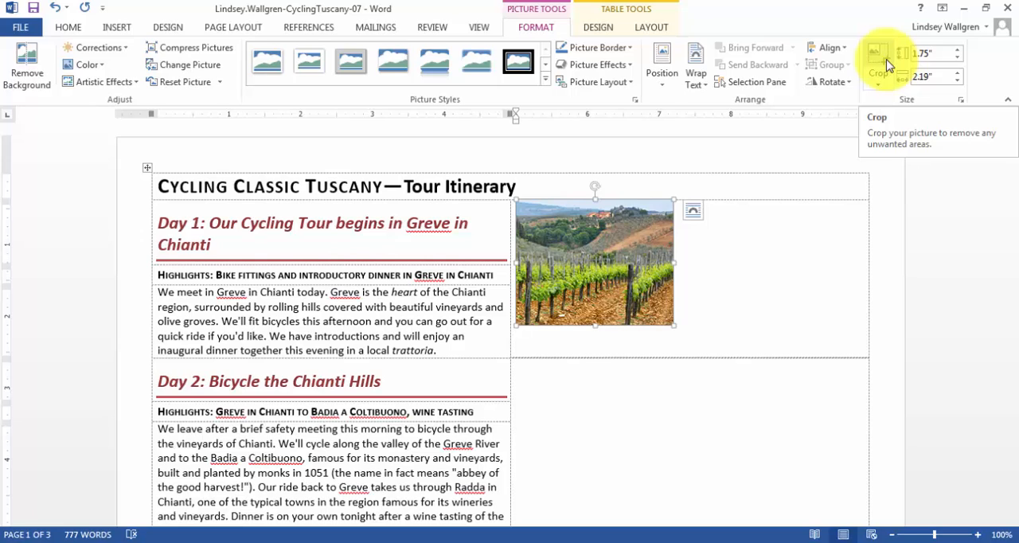
pyautogui.click(943, 78)
pyautogui.write('2.5')
pyautogui.press('Return')
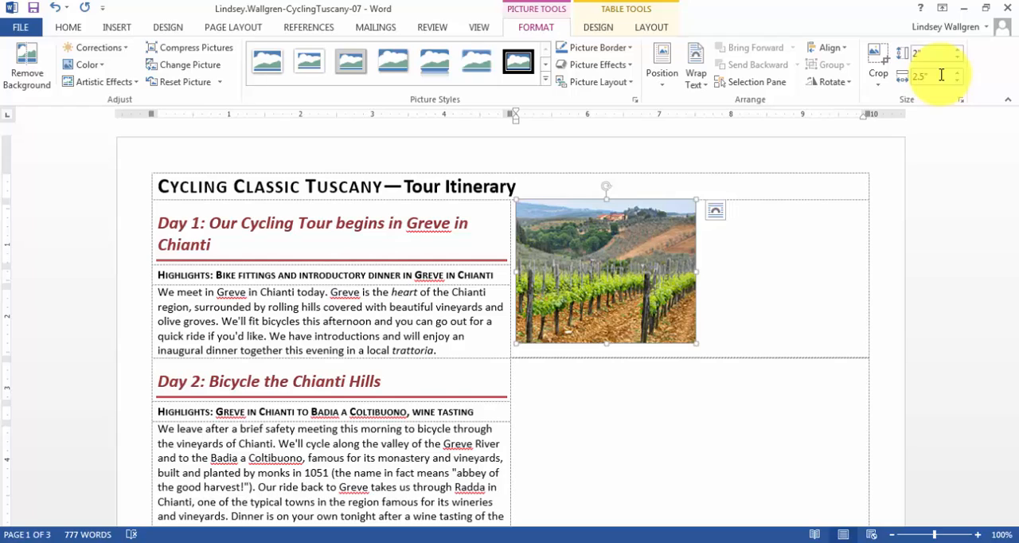
# Crop the Day 1 picture to a Rounded Rectangle shape and give it the Offset Center outer shadow.
pyautogui.click(878, 79)
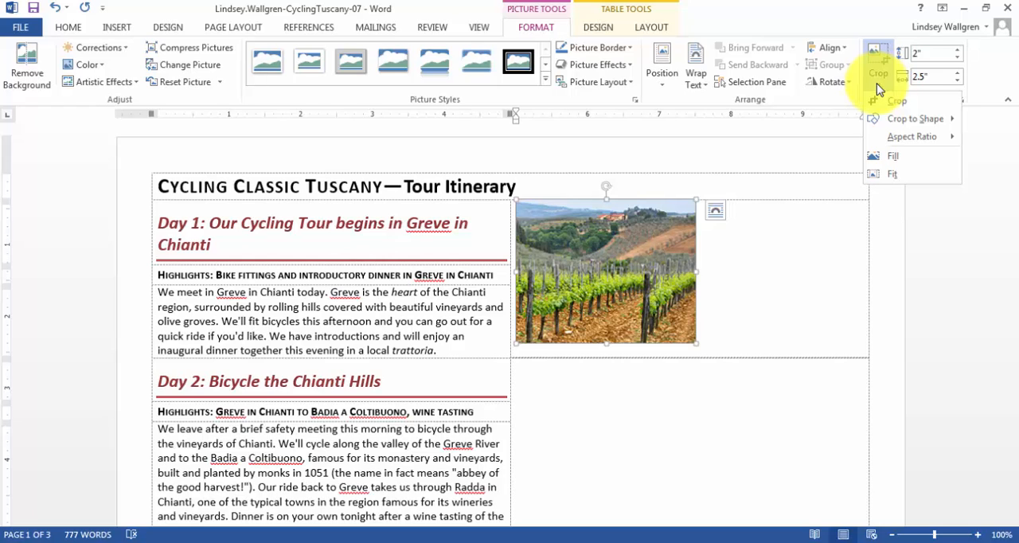
pyautogui.moveTo(890, 125)
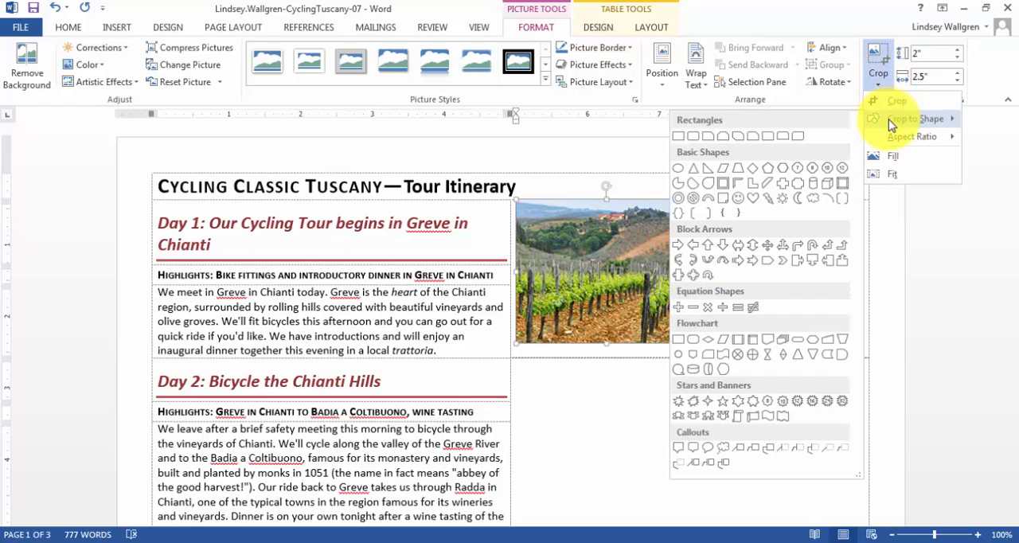
pyautogui.click(692, 137)
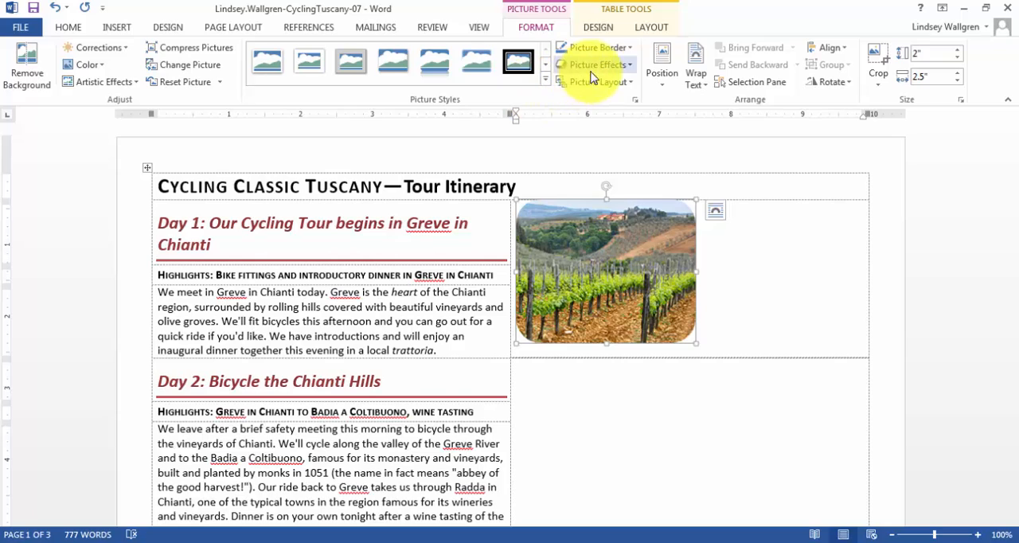
pyautogui.click(630, 67)
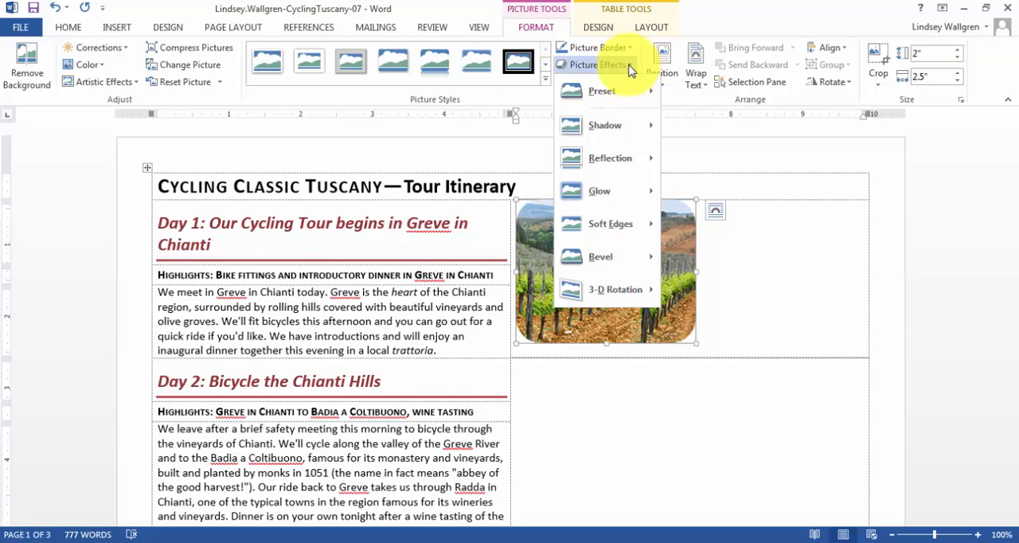
pyautogui.moveTo(622, 130)
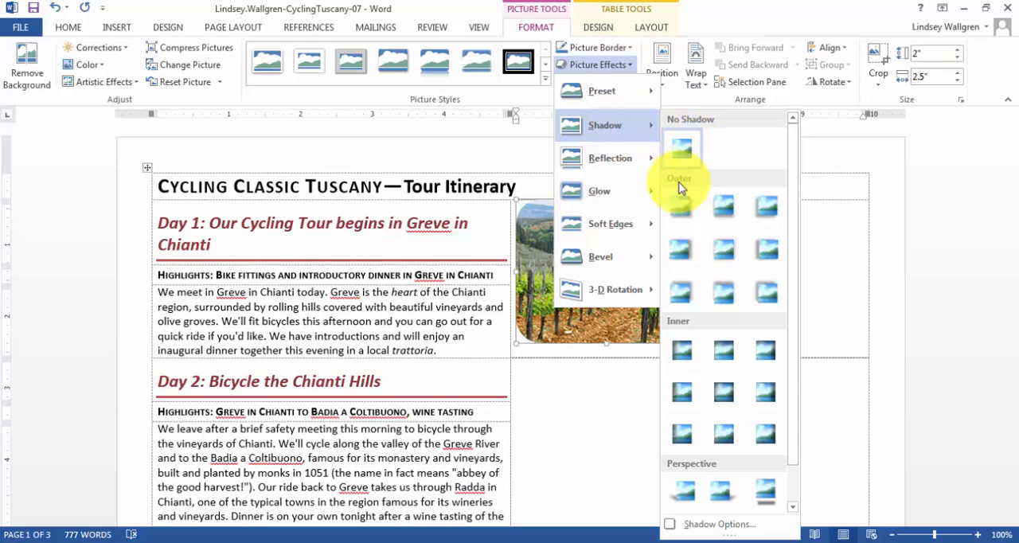
pyautogui.click(722, 253)
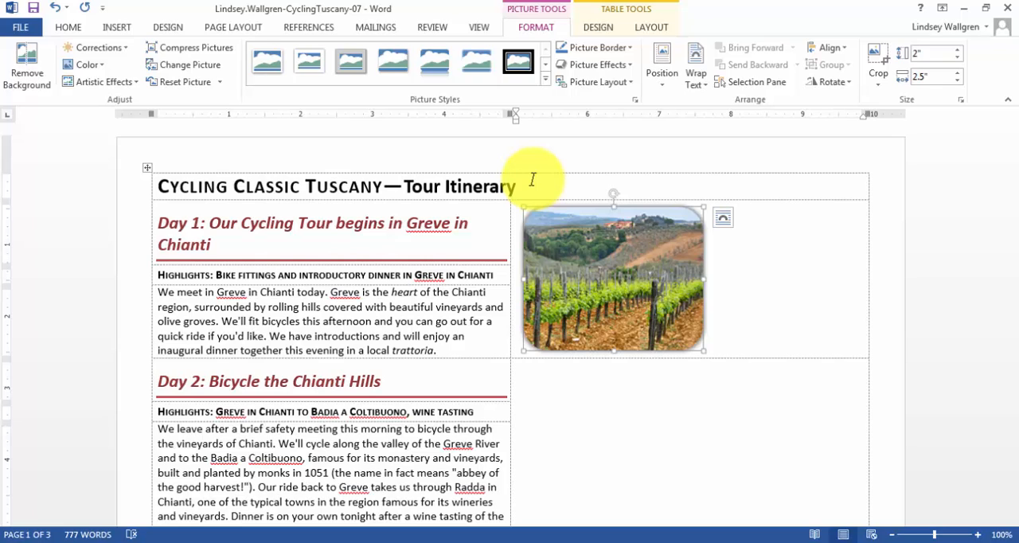
# Center the Day 1 picture horizontally and vertically within its table cell using Align Center.
pyautogui.click(653, 27)
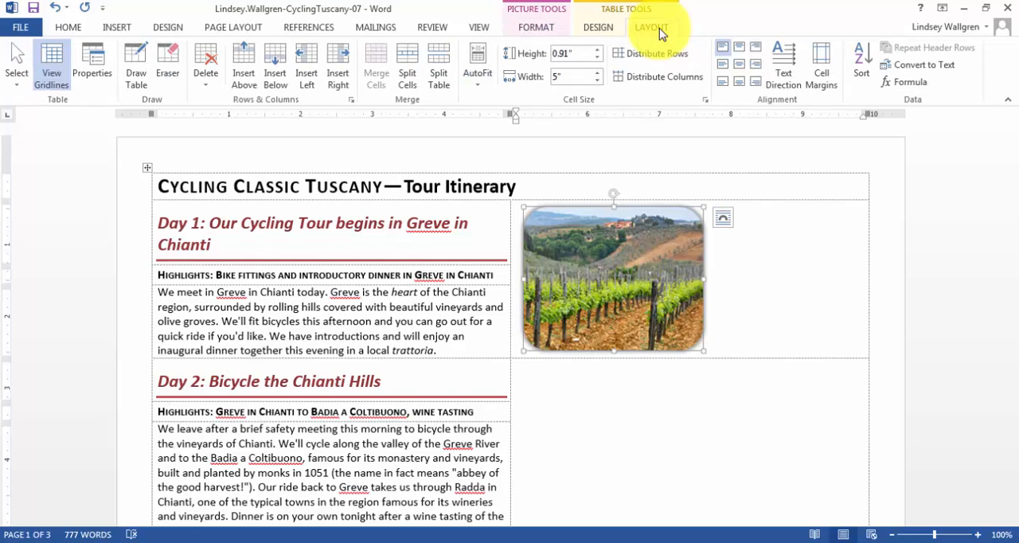
pyautogui.click(739, 70)
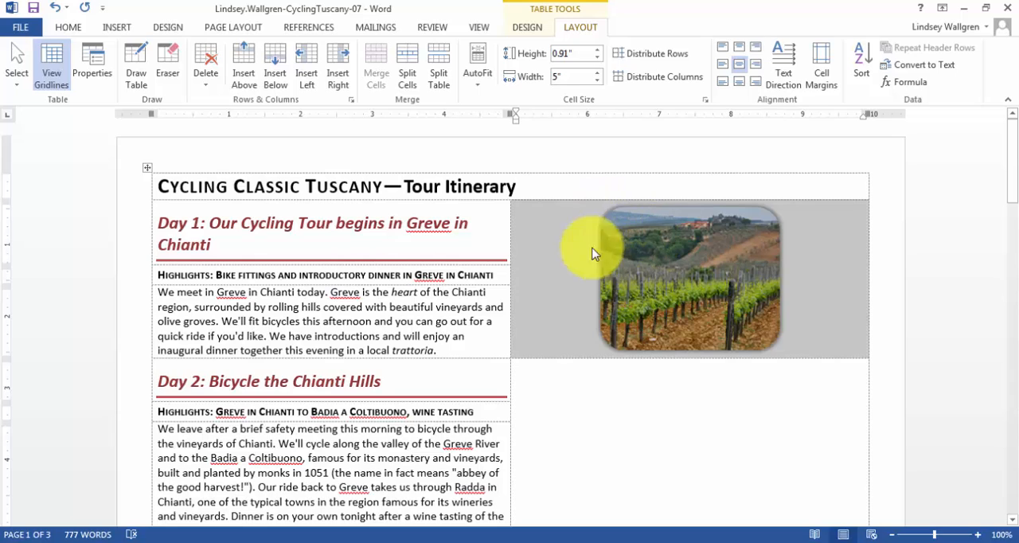
pyautogui.click(544, 231)
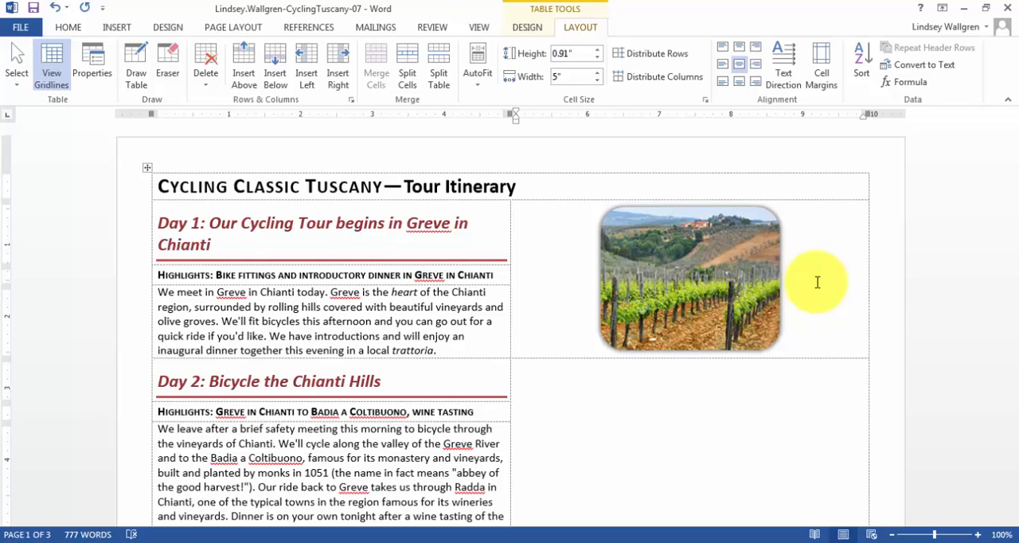
# Insert the picture Day2-07 into the merged cell beside Day 2.
pyautogui.click(578, 377)
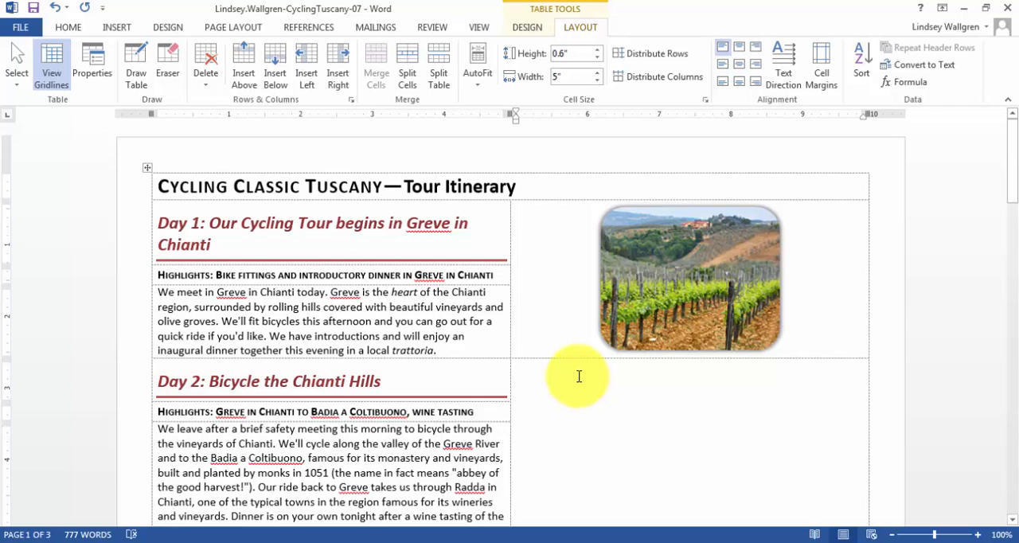
pyautogui.click(117, 26)
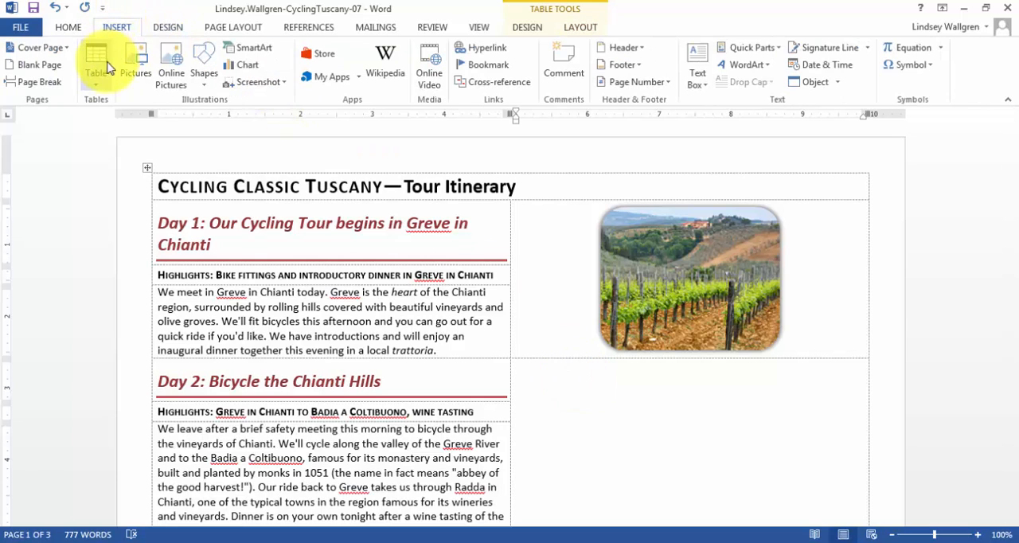
pyautogui.click(135, 66)
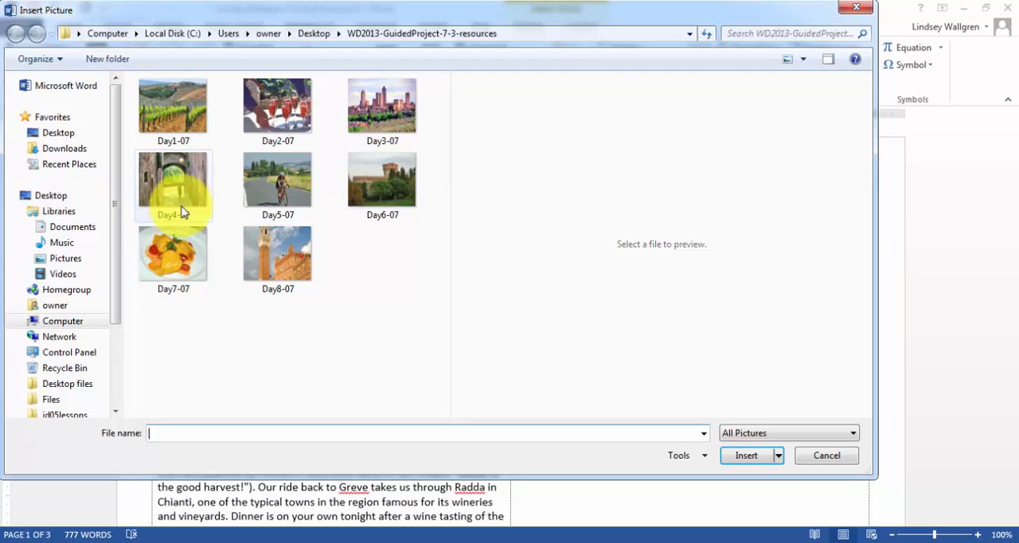
pyautogui.click(284, 126)
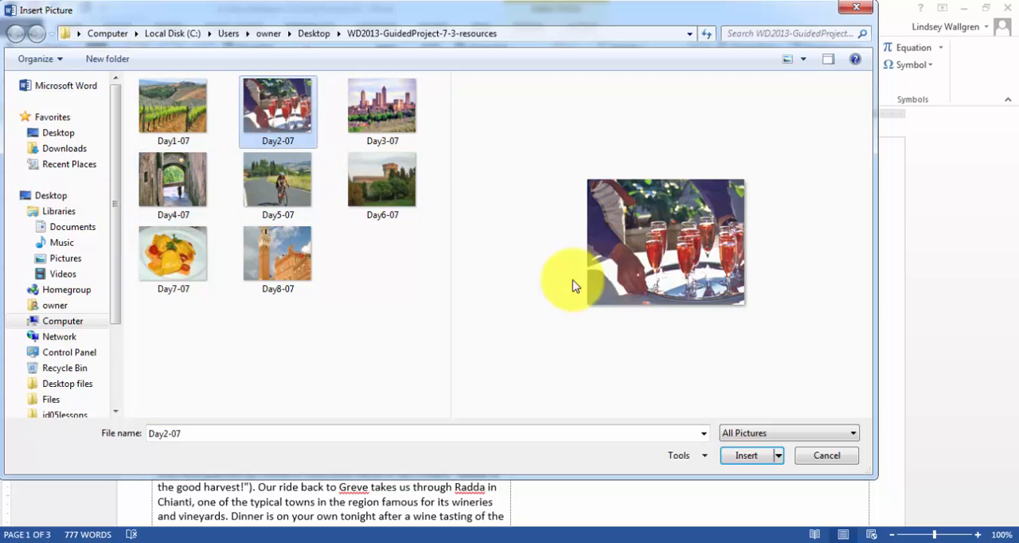
pyautogui.click(748, 455)
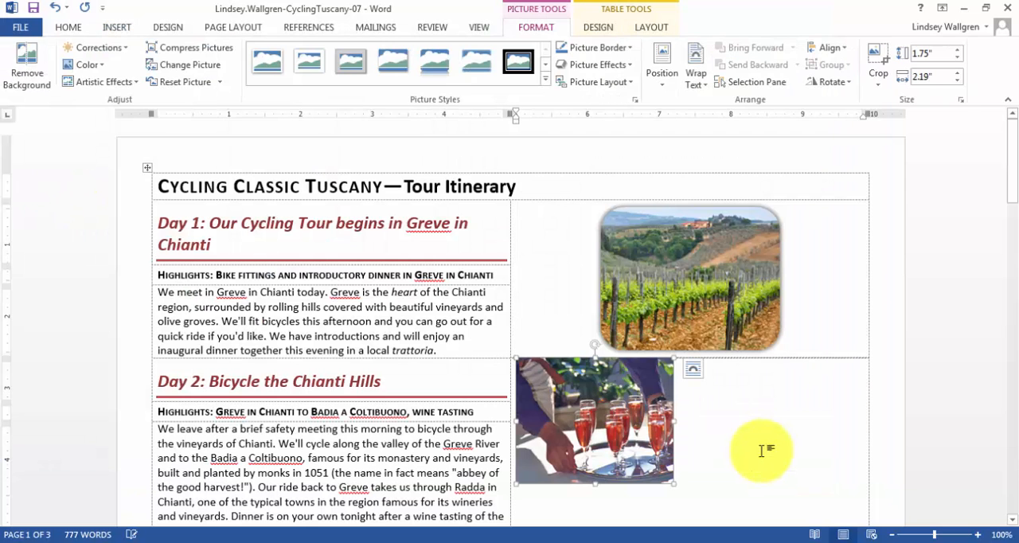
# Set the Day 2 picture's width to 2.5" and crop it to a Rounded Rectangle shape.
pyautogui.scroll(-2, 739, 409)
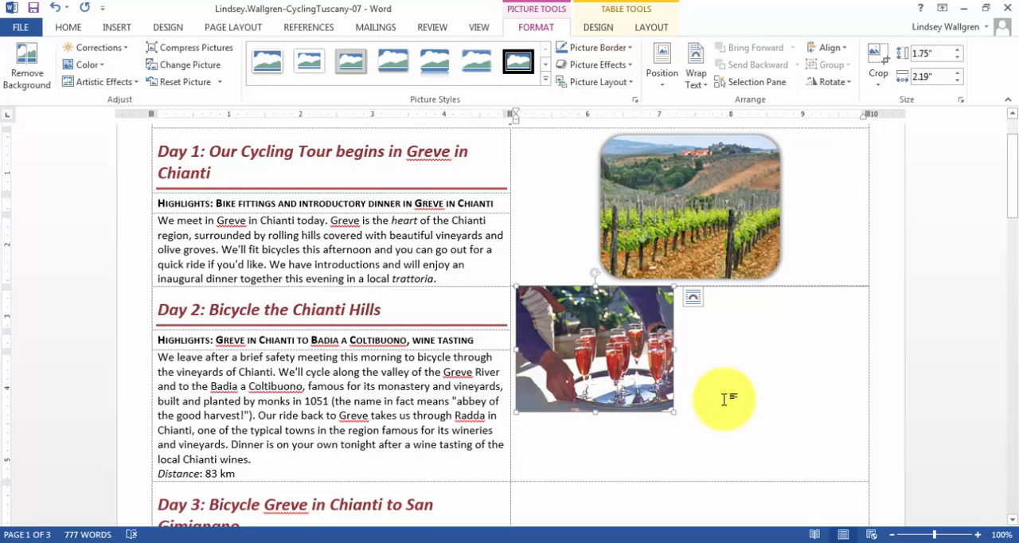
pyautogui.click(940, 76)
pyautogui.write('2.5')
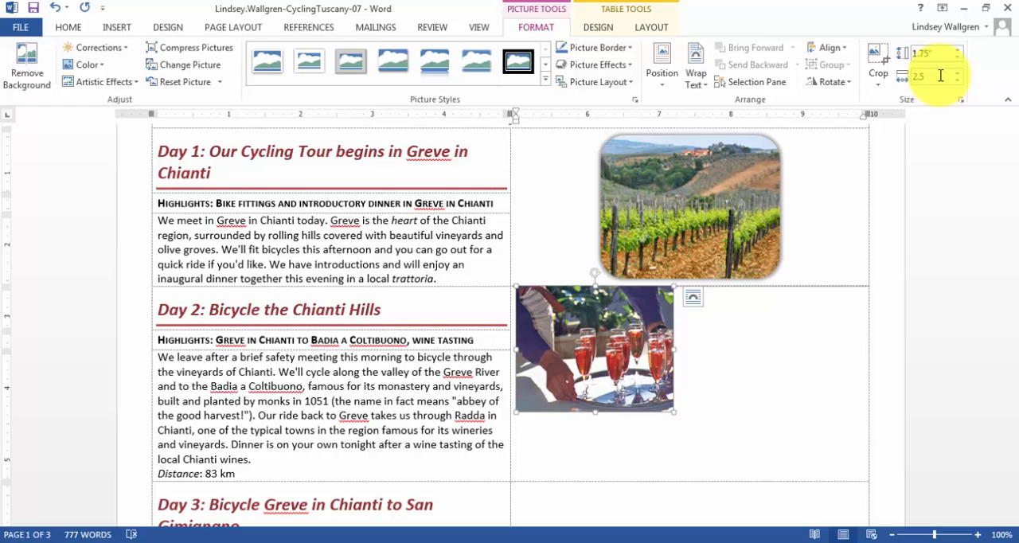
pyautogui.press('Return')
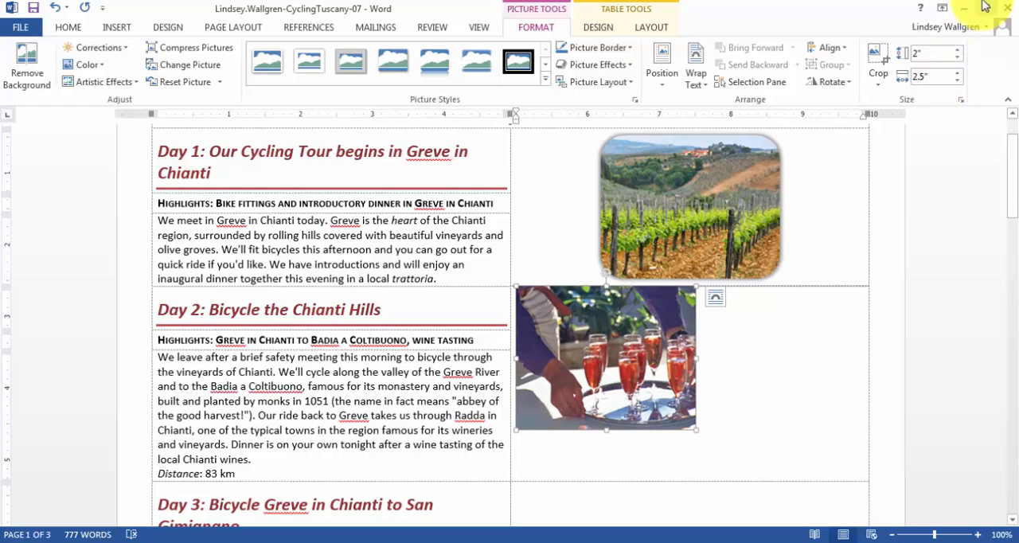
pyautogui.click(875, 84)
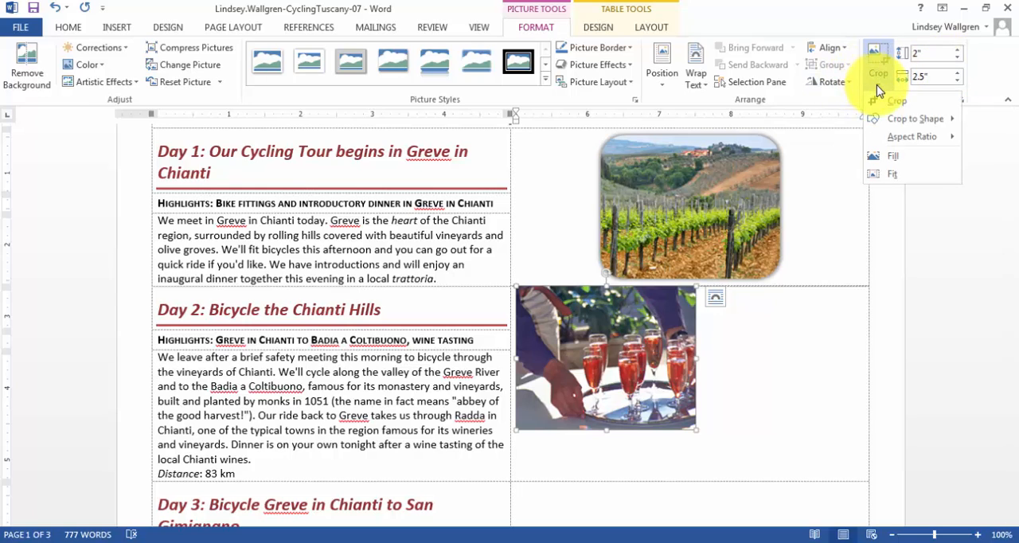
pyautogui.moveTo(898, 117)
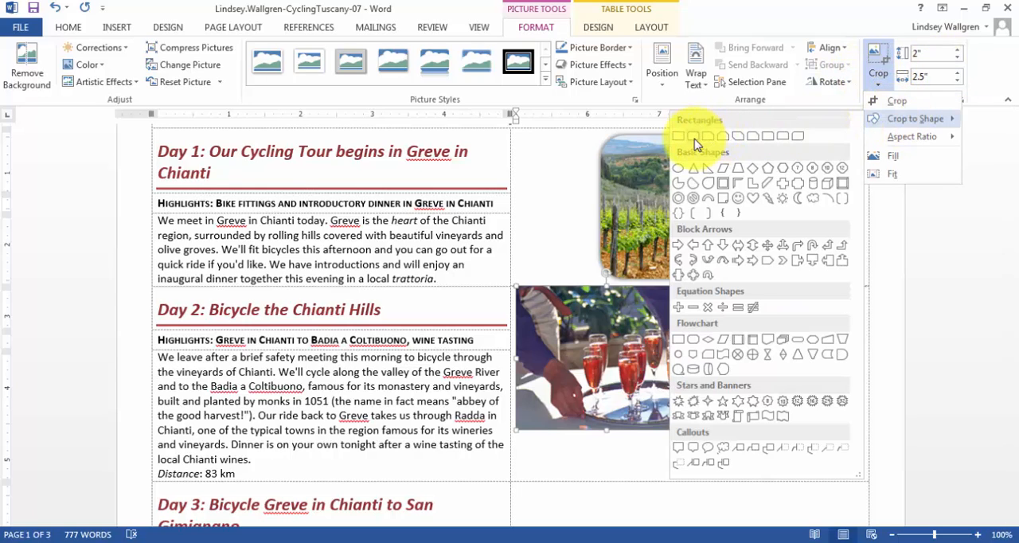
pyautogui.click(694, 136)
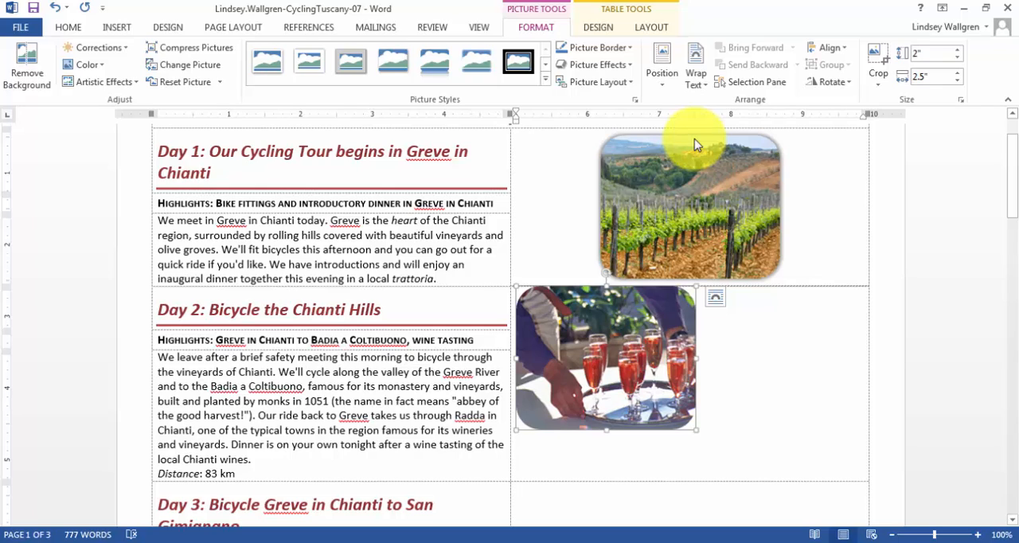
# Give the Day 2 picture the Offset Center outer shadow and center it within its table cell using Align Center.
pyautogui.click(626, 65)
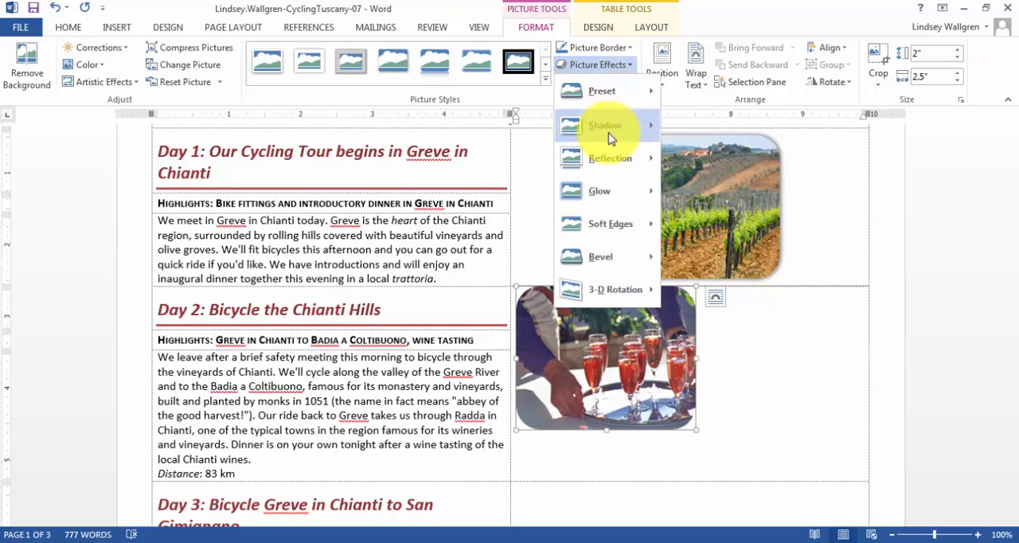
pyautogui.moveTo(610, 134)
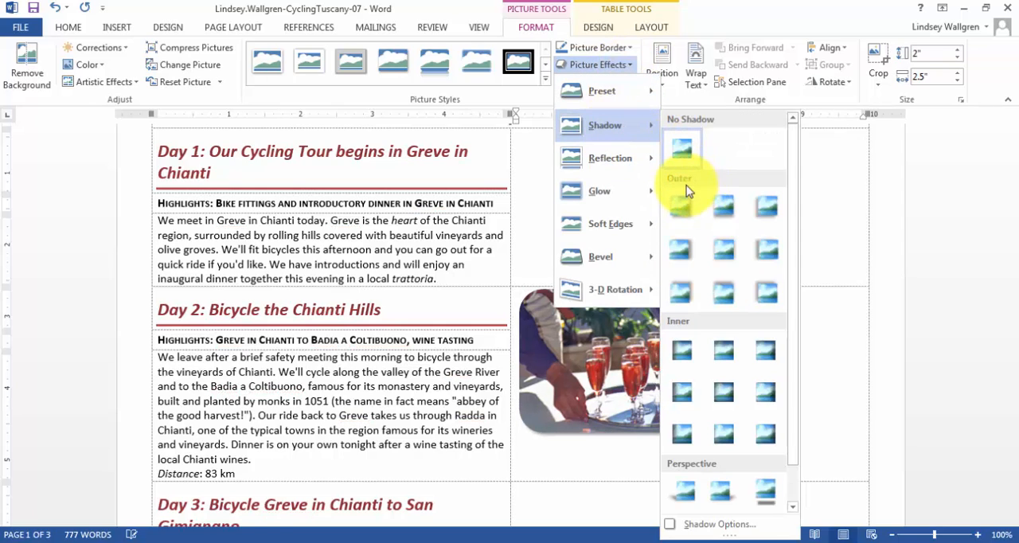
pyautogui.click(730, 253)
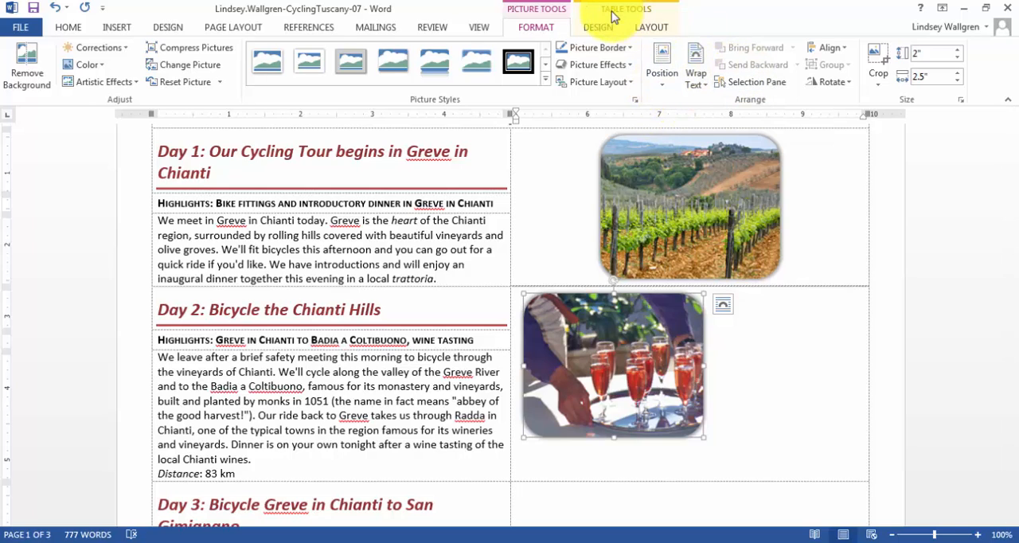
pyautogui.click(651, 28)
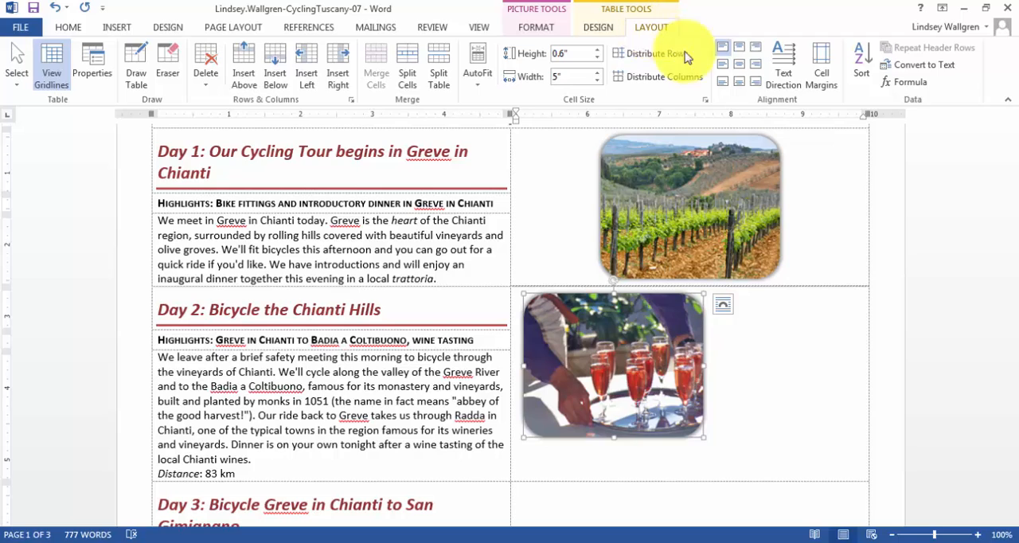
pyautogui.click(741, 71)
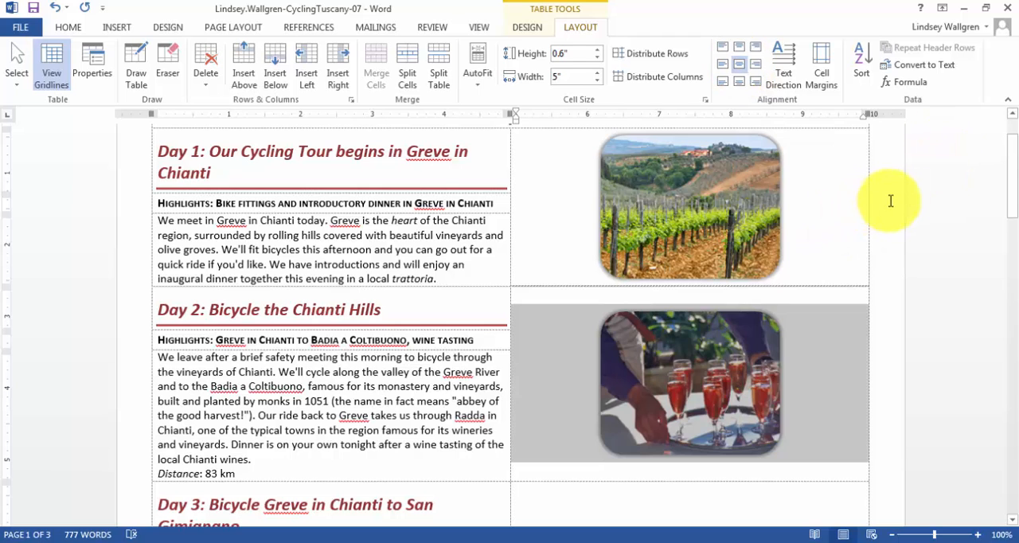
# Insert the picture Day3-07 into the merged cell beside Day 3.
pyautogui.click(825, 195)
pyautogui.scroll(-5, 825, 196)
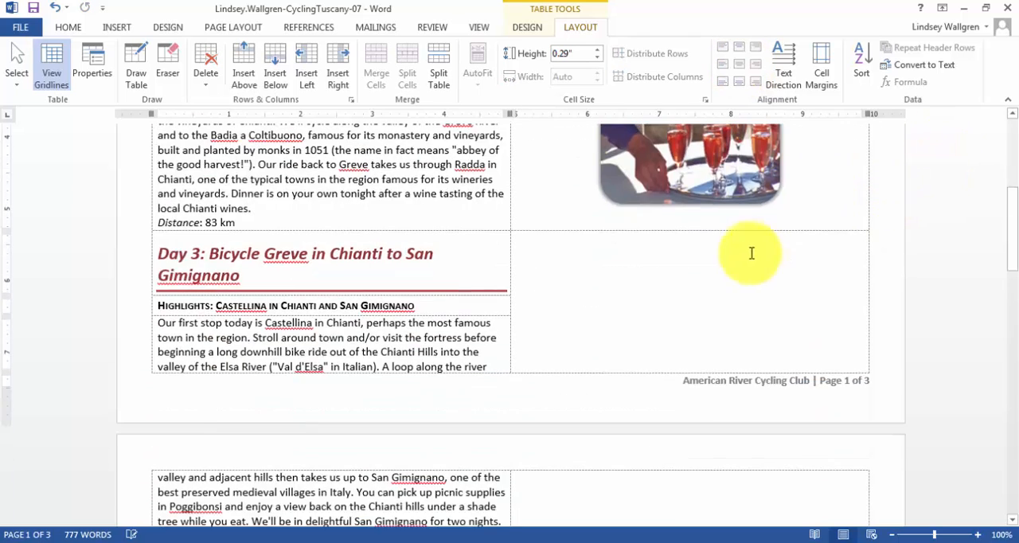
pyautogui.click(119, 30)
pyautogui.click(135, 61)
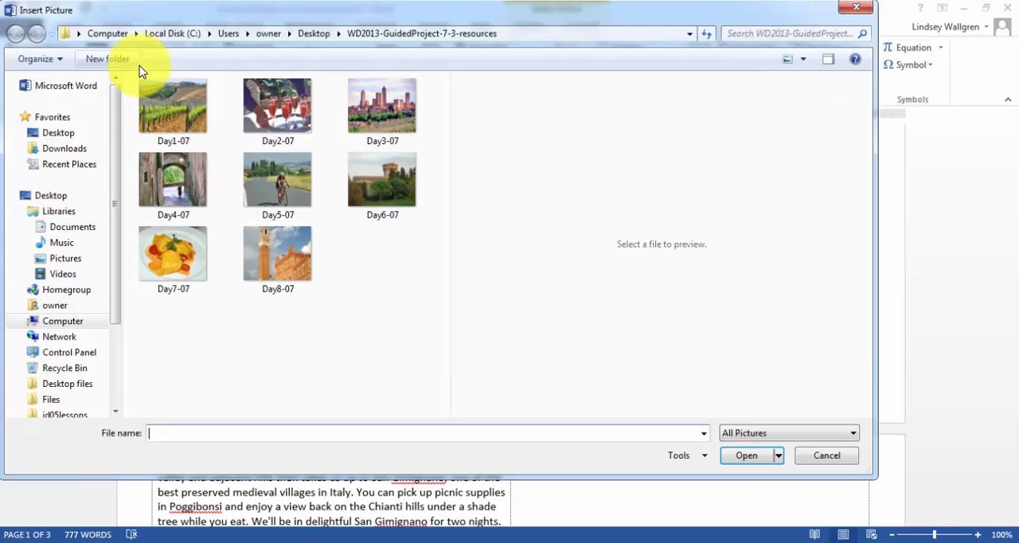
pyautogui.click(401, 103)
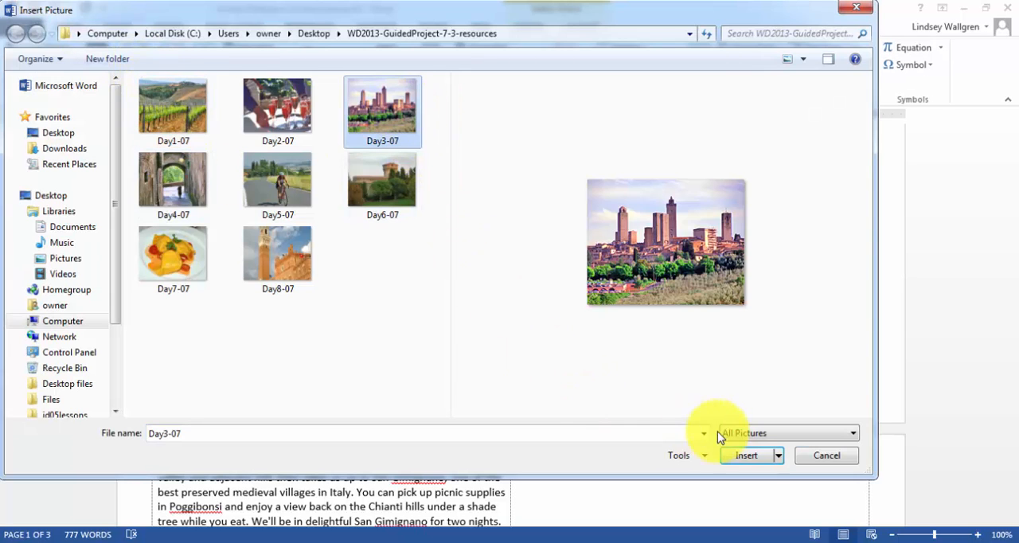
pyautogui.click(747, 455)
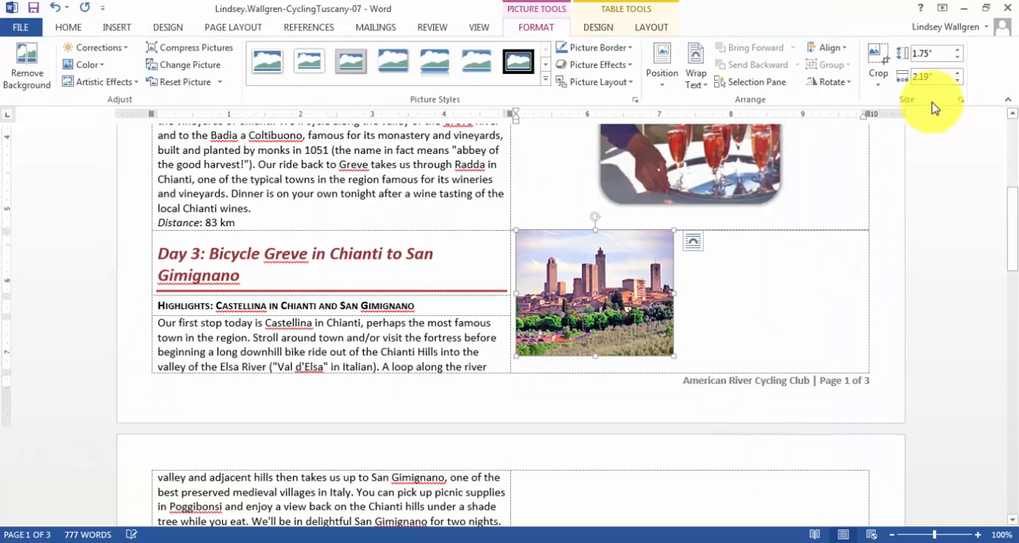
# Set the Day 3 picture's width to 2.5" and crop it to a Rounded Rectangle shape.
pyautogui.click(939, 76)
pyautogui.write('2')
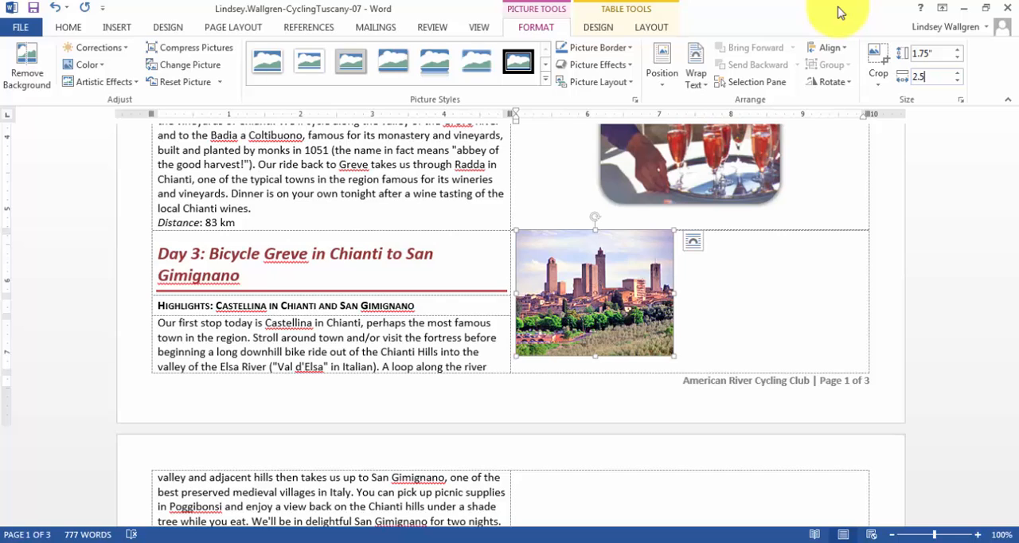
pyautogui.write('.5')
pyautogui.press('Return')
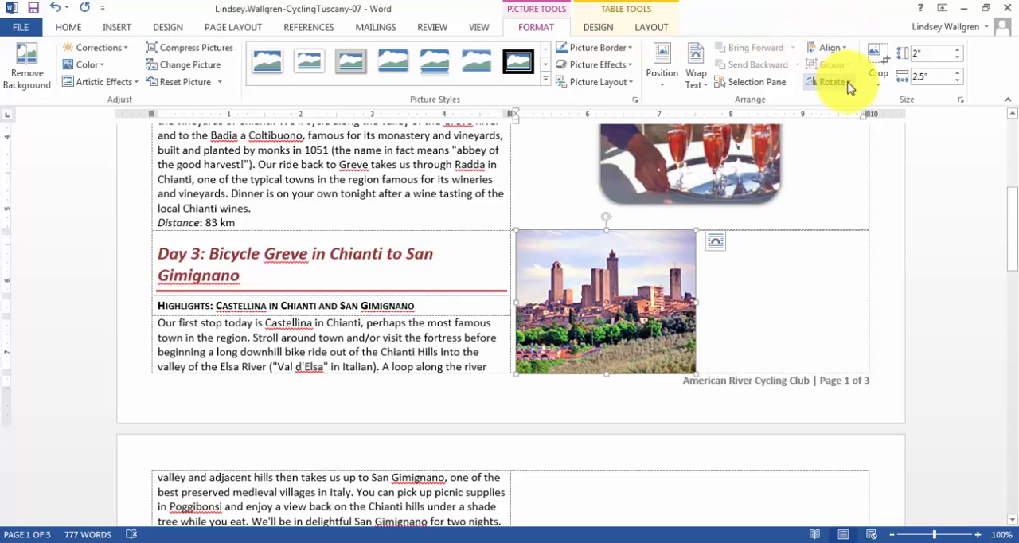
pyautogui.click(877, 80)
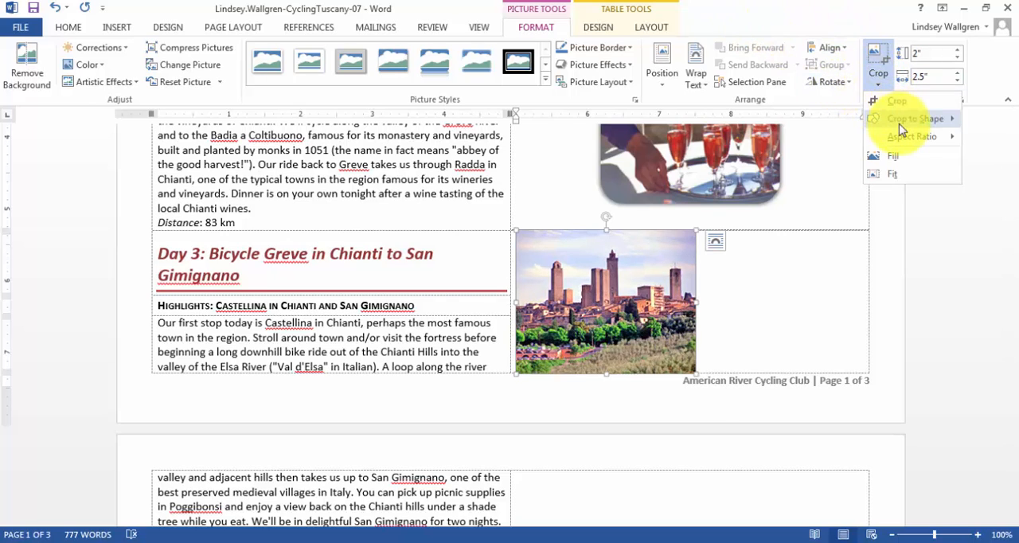
pyautogui.moveTo(900, 118)
pyautogui.click(692, 136)
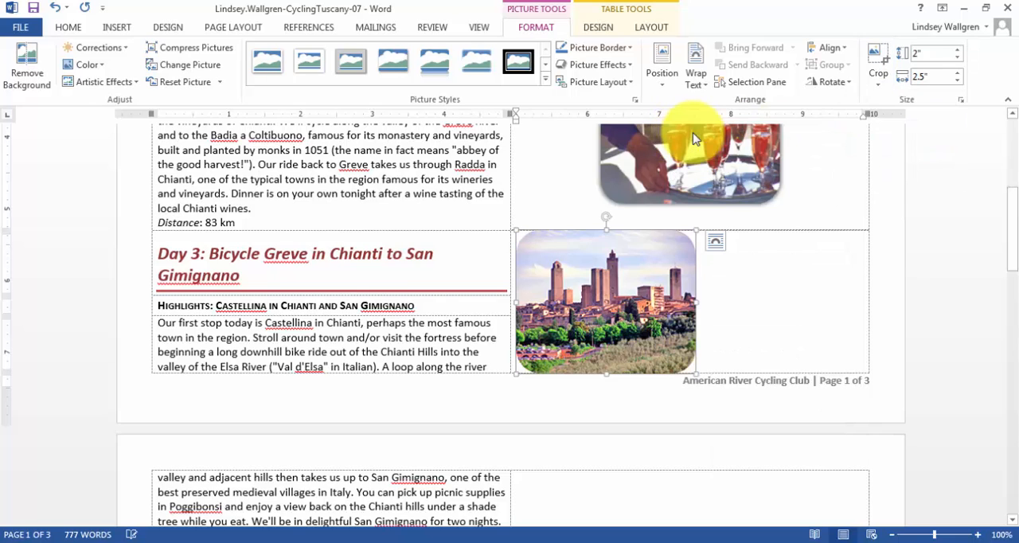
# Apply the Offset Center outer shadow to the Day 3 picture and center it in its cell using Align Center.
pyautogui.click(622, 64)
pyautogui.moveTo(625, 124)
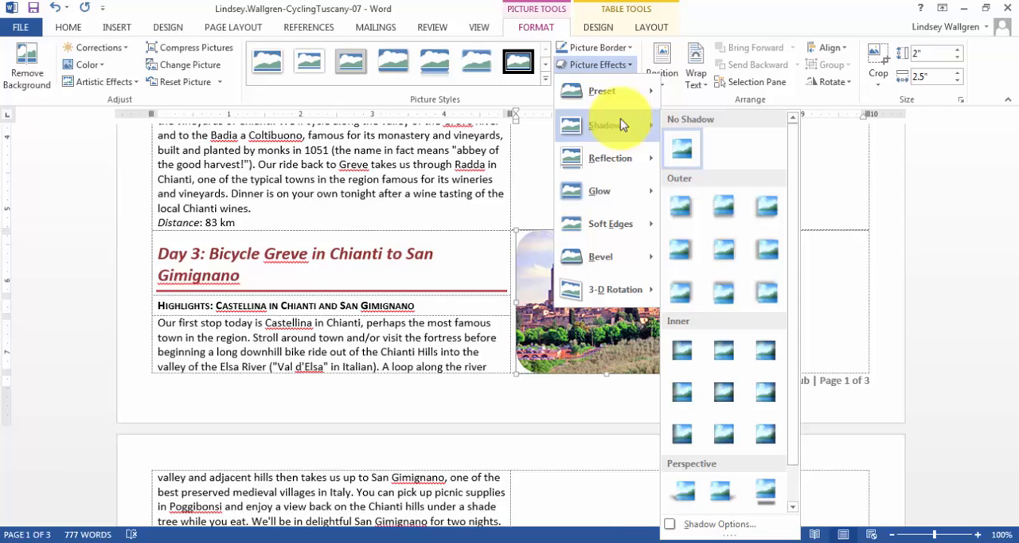
pyautogui.click(724, 256)
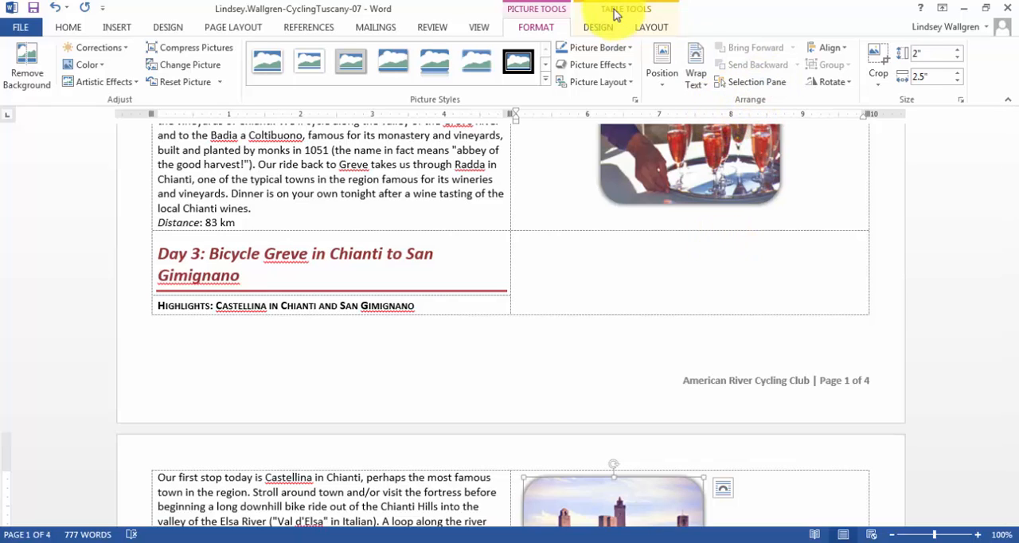
pyautogui.click(653, 29)
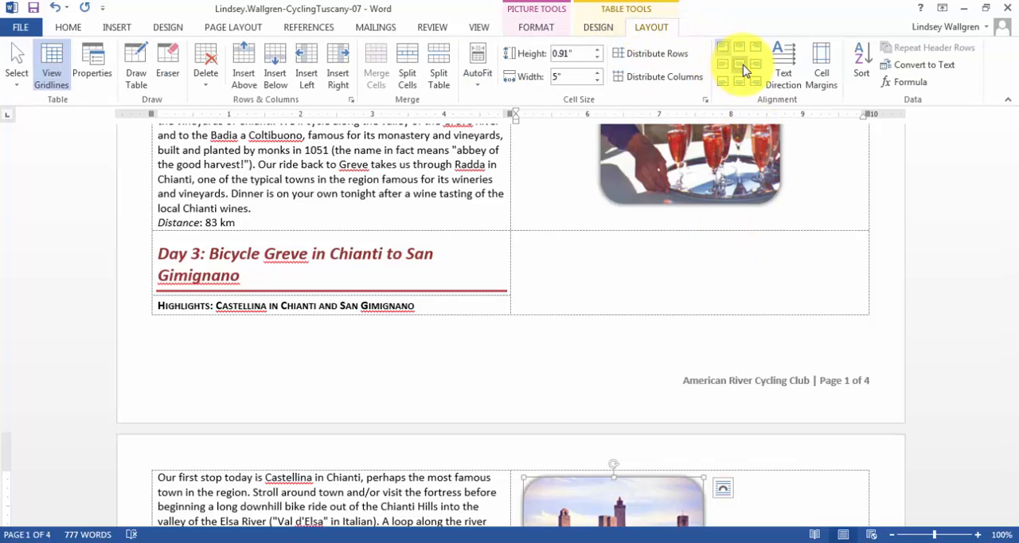
pyautogui.click(740, 65)
# Insert the picture Day4-07 into the merged cell beside Day 4.
pyautogui.scroll(-4, 723, 220)
pyautogui.scroll(-6, 720, 219)
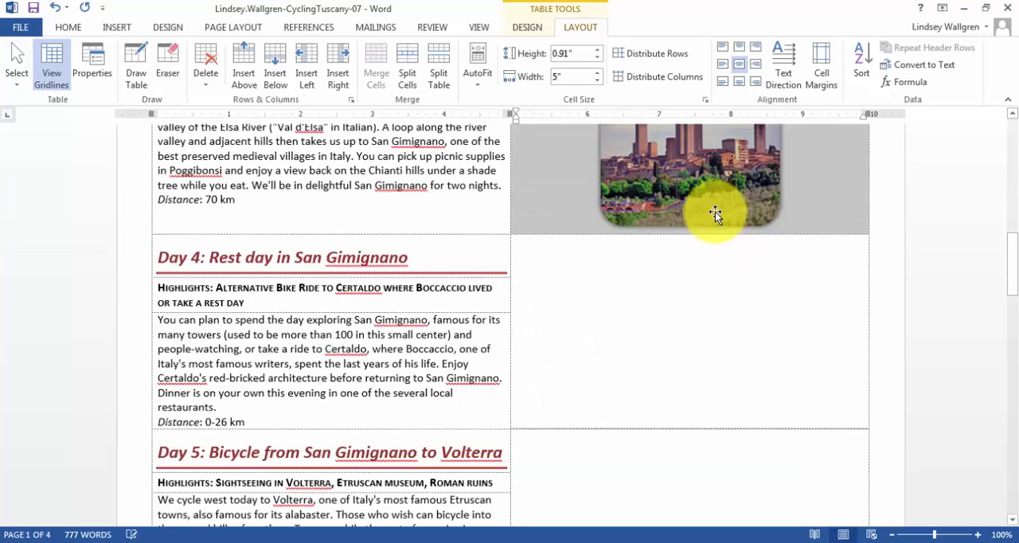
pyautogui.click(594, 189)
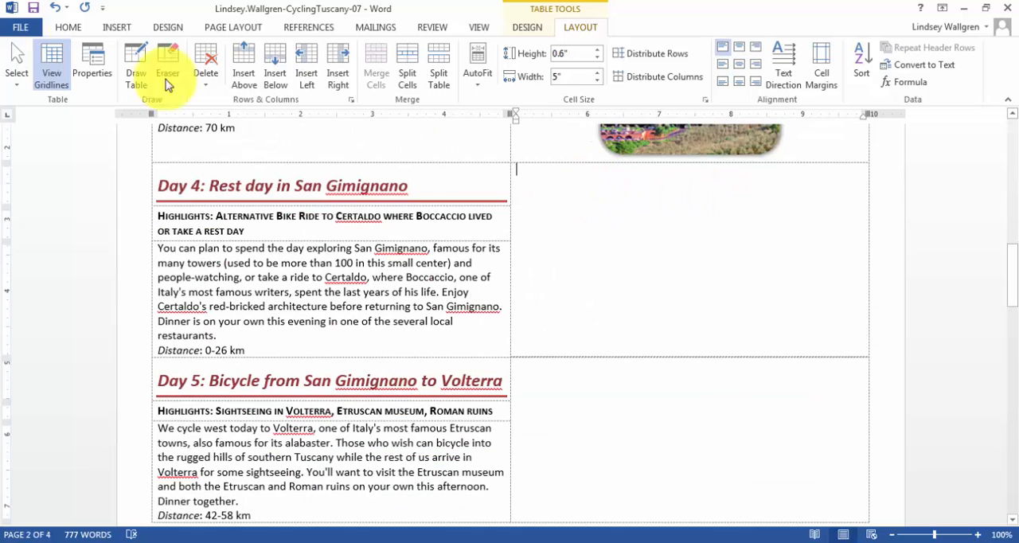
pyautogui.click(119, 25)
pyautogui.click(137, 63)
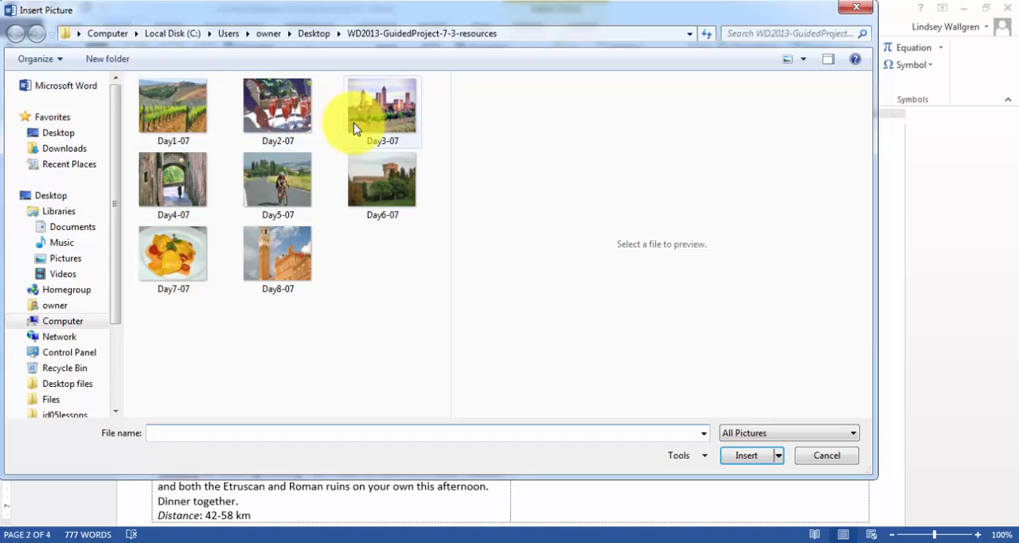
pyautogui.click(166, 187)
pyautogui.click(746, 457)
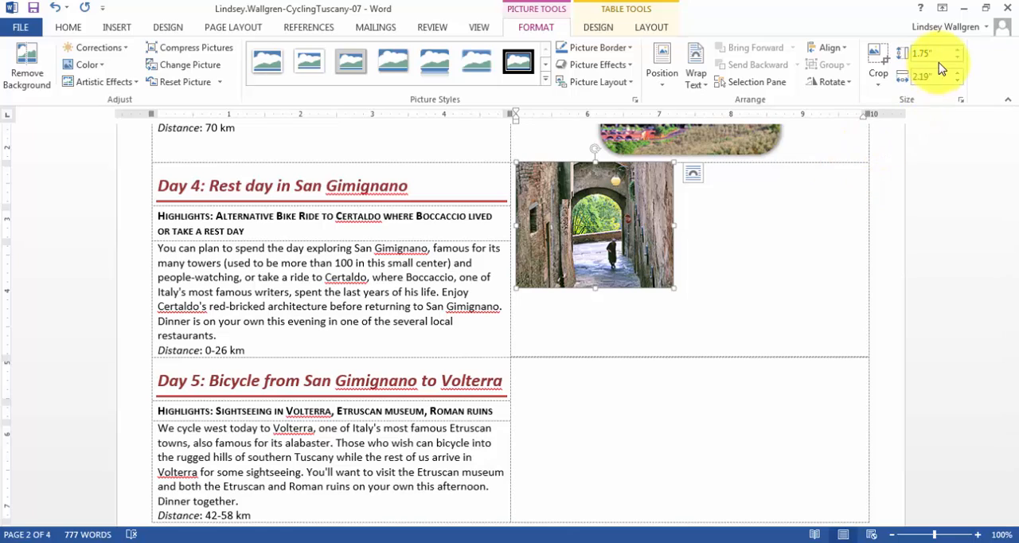
# Set the Day 4 picture's width to 2.5" and crop it to a Rounded Rectangle shape.
pyautogui.click(919, 77)
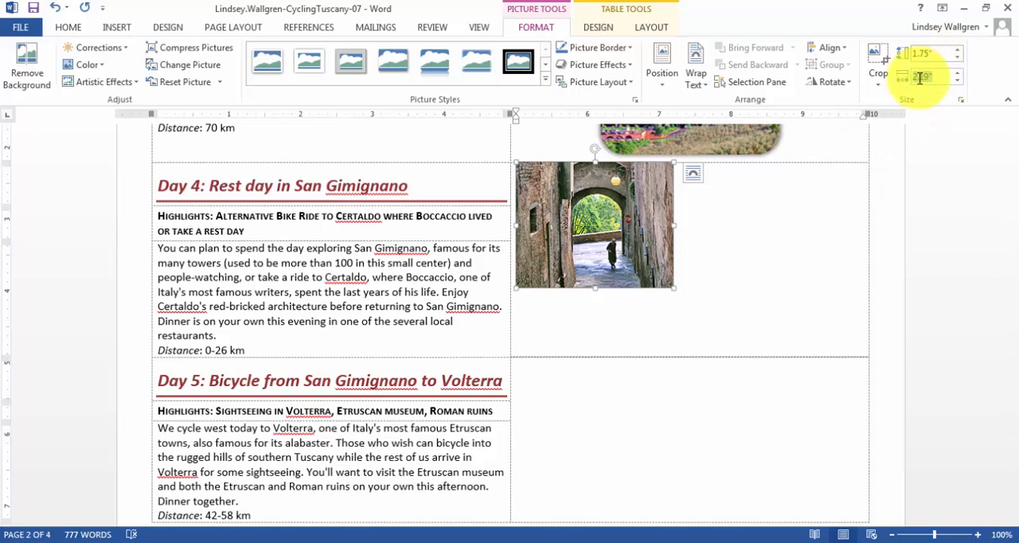
pyautogui.write('2.5')
pyautogui.press('Return')
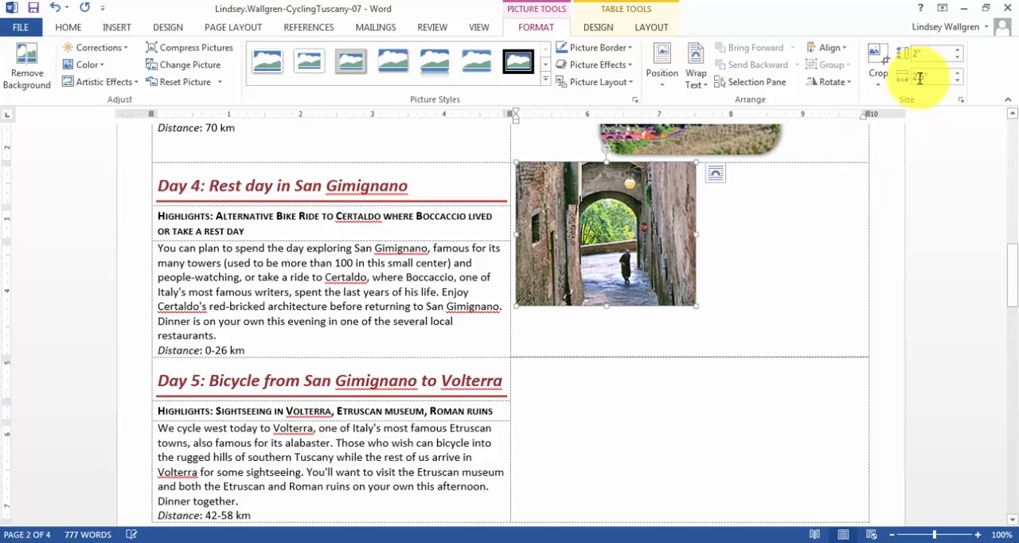
pyautogui.click(878, 84)
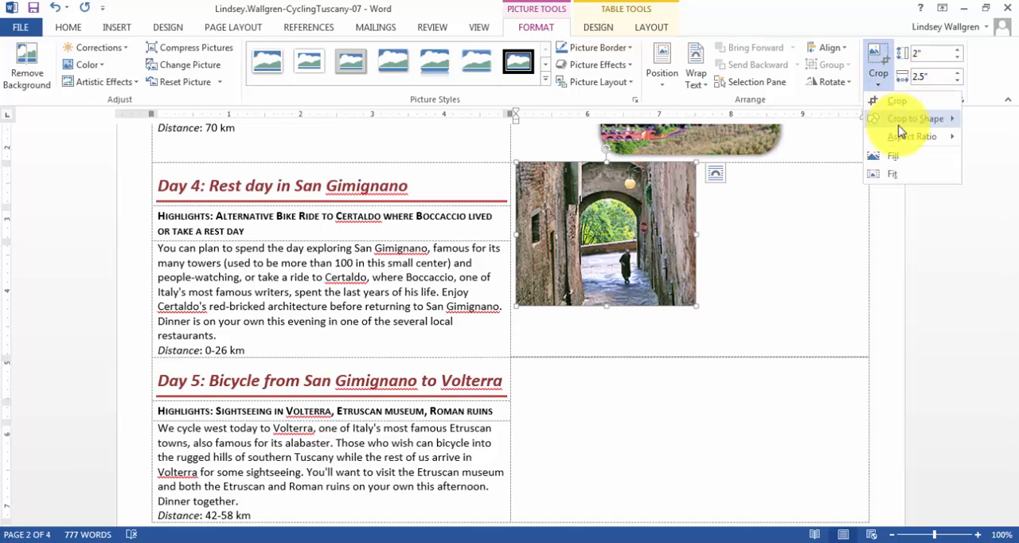
pyautogui.moveTo(899, 120)
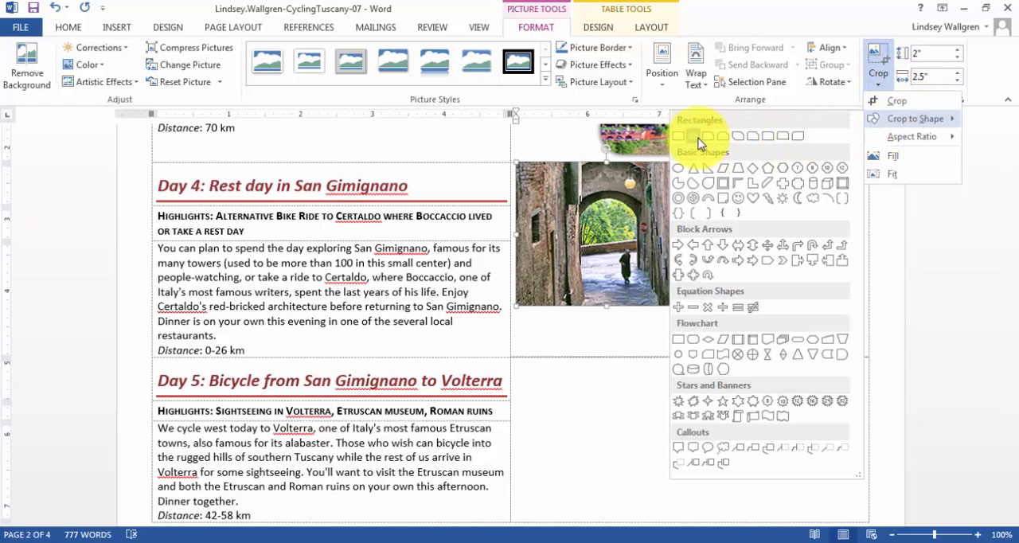
pyautogui.click(697, 139)
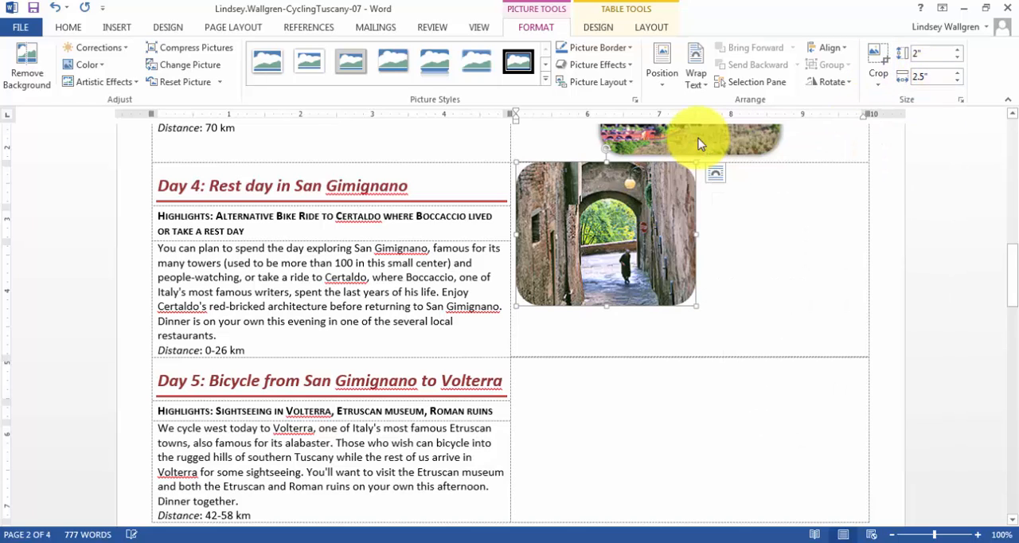
# Add the Offset Center outer shadow to the Day 4 picture and center it within its cell using Align Center.
pyautogui.click(597, 64)
pyautogui.moveTo(605, 127)
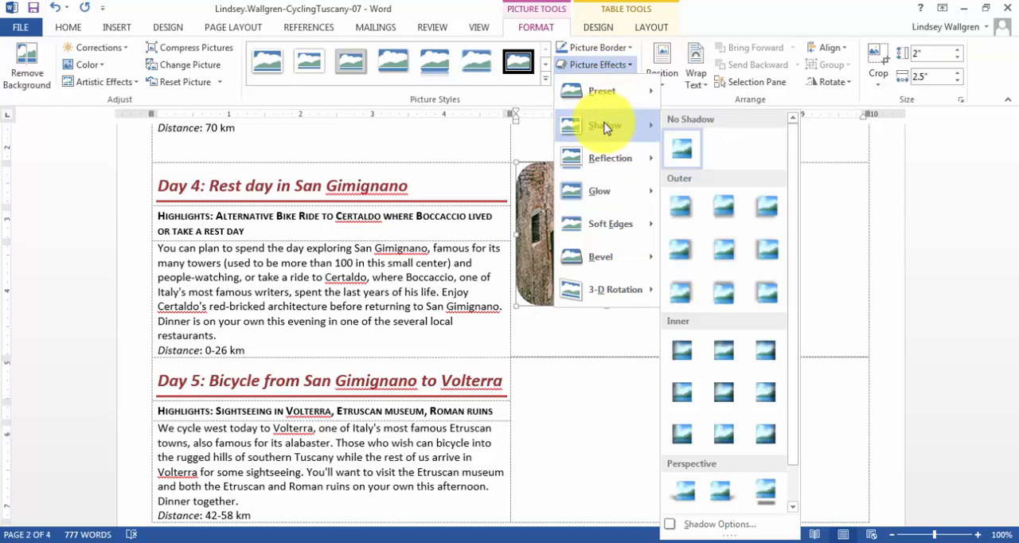
pyautogui.click(724, 247)
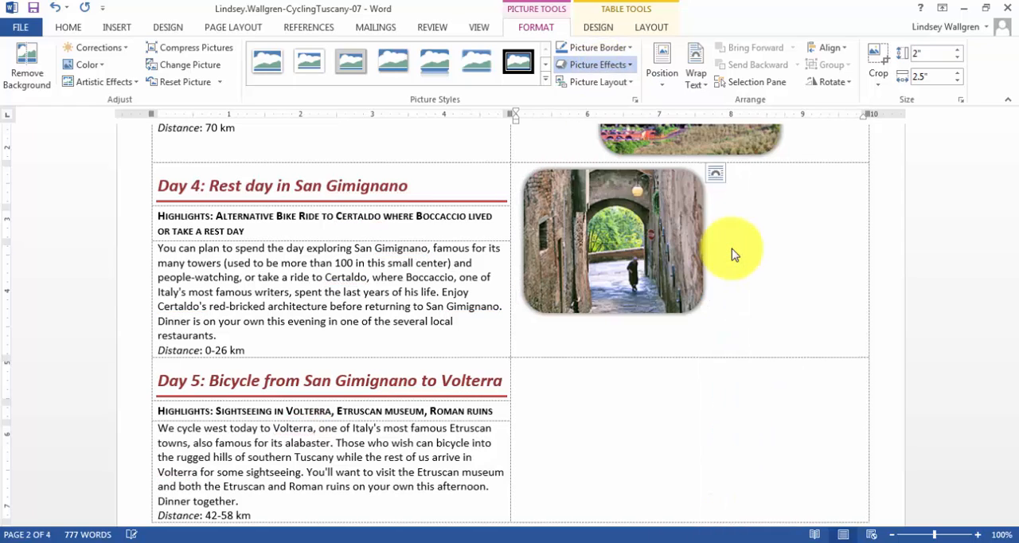
pyautogui.click(649, 28)
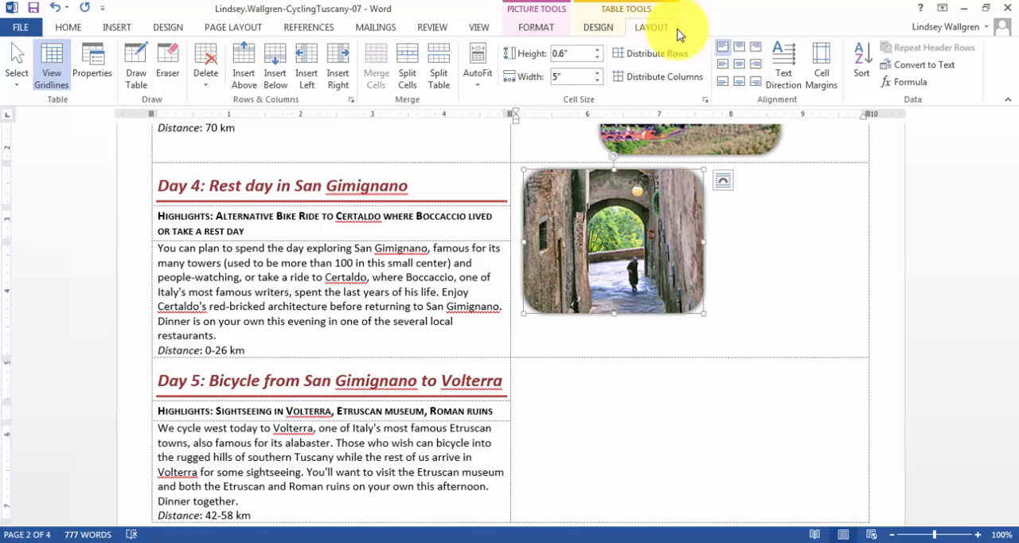
pyautogui.click(743, 70)
# Insert the picture Day5-07 into the merged cell beside Day 5.
pyautogui.scroll(-3, 756, 271)
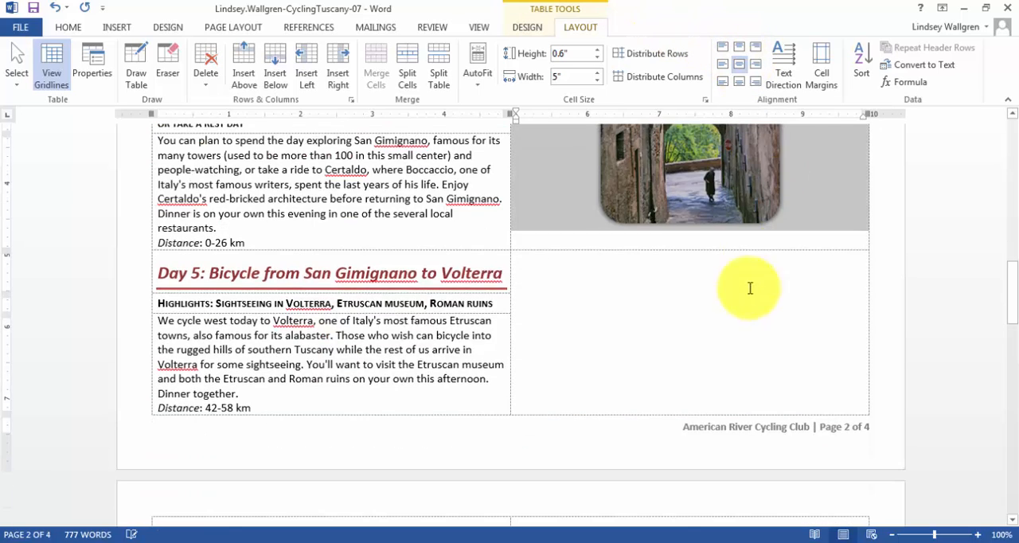
pyautogui.click(628, 222)
pyautogui.click(544, 275)
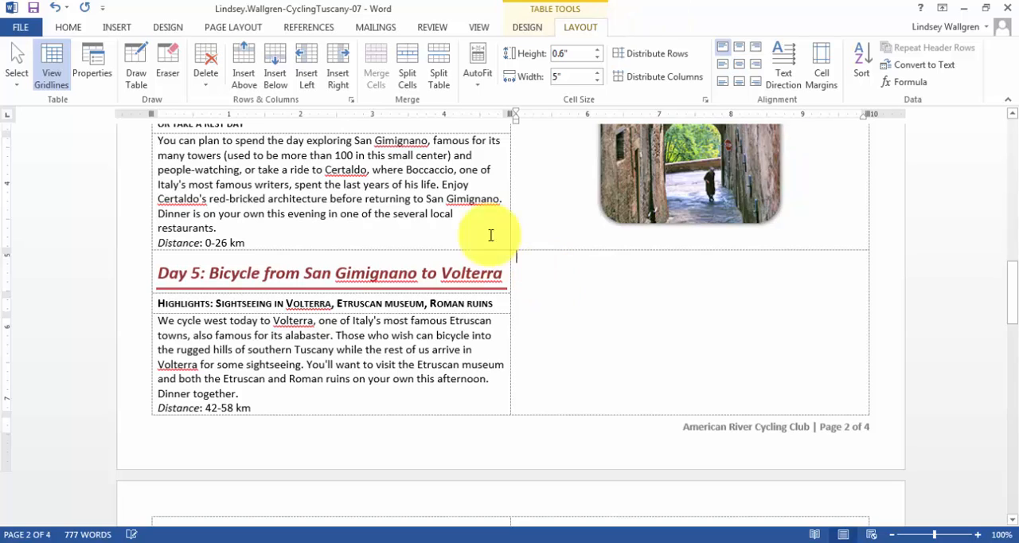
pyautogui.click(125, 32)
pyautogui.click(132, 62)
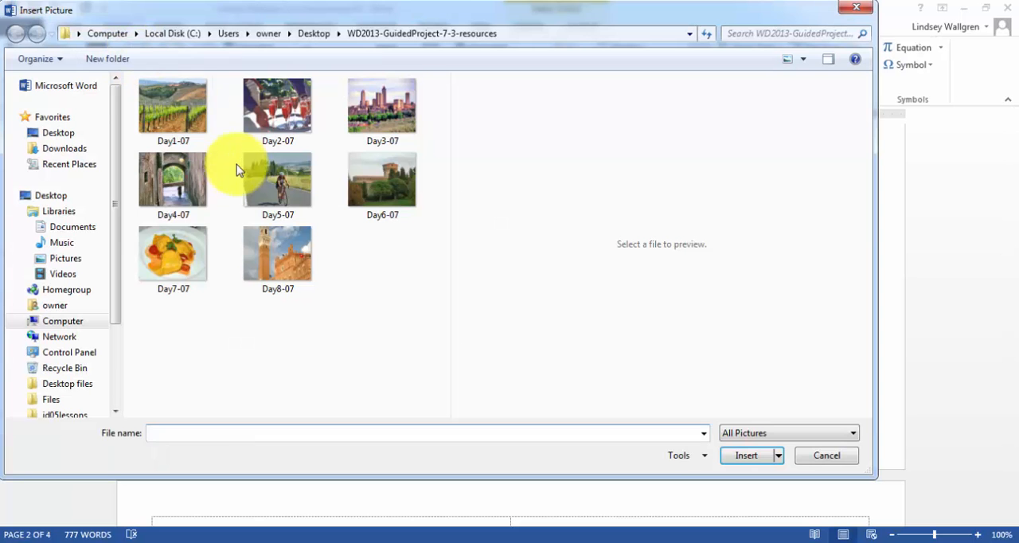
pyautogui.click(303, 185)
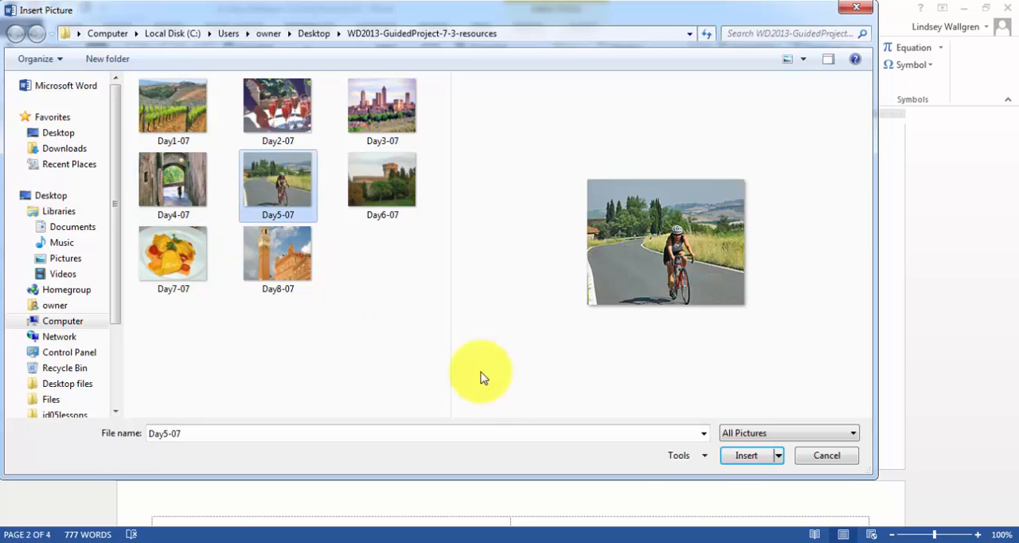
pyautogui.click(741, 453)
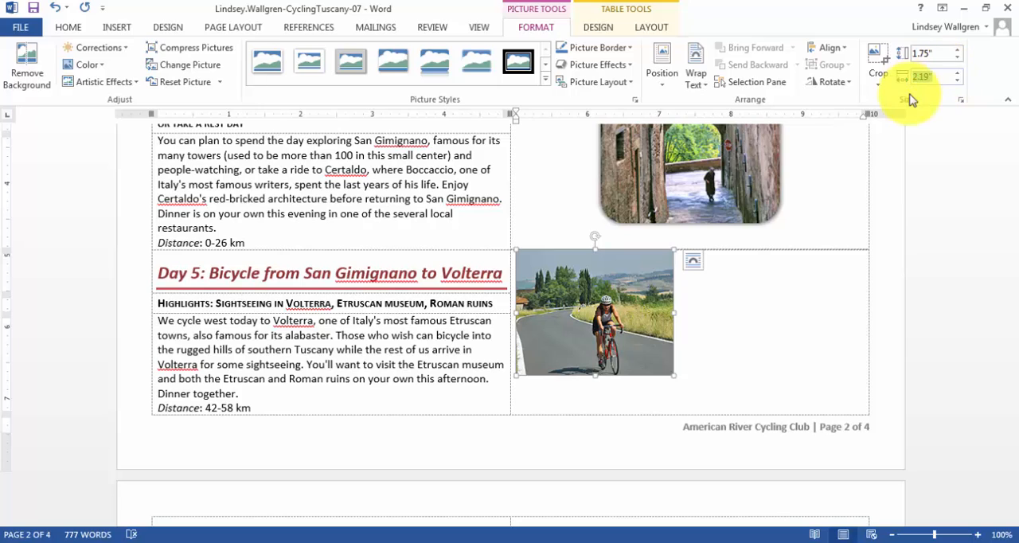
# Set the Day 5 picture's width to 2.5" and crop it to a Rounded Rectangle shape.
pyautogui.write('2.5')
pyautogui.press('Return')
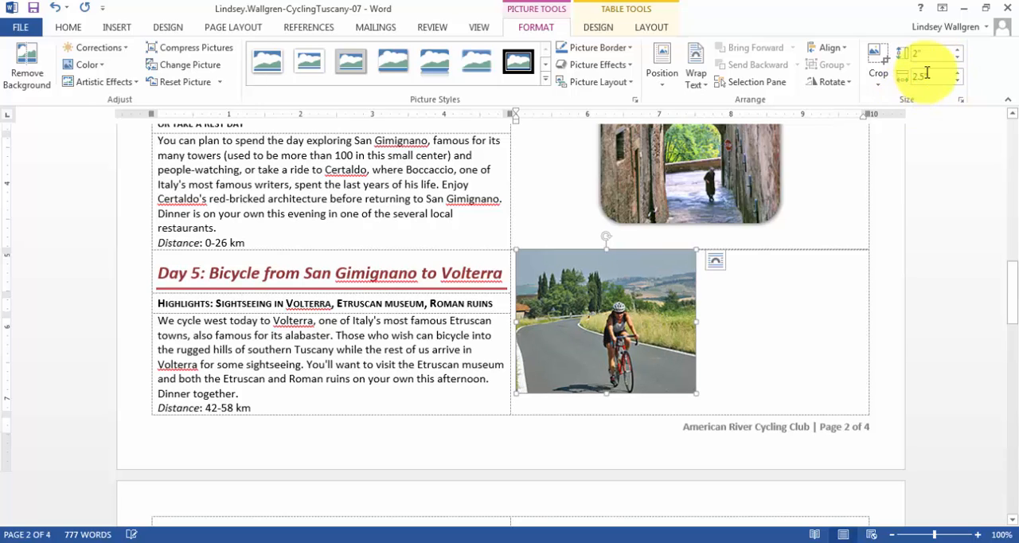
pyautogui.click(875, 86)
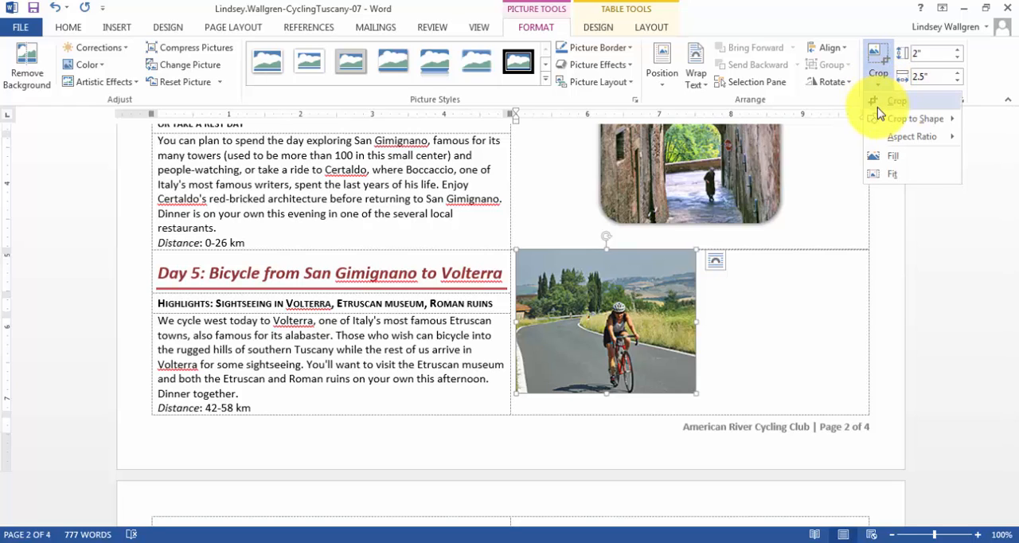
pyautogui.moveTo(895, 120)
pyautogui.click(692, 136)
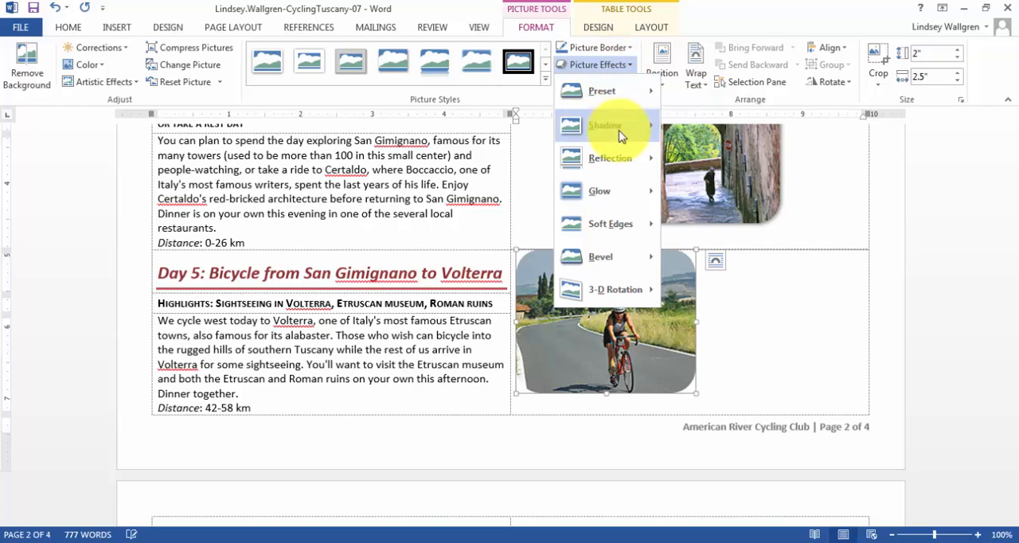
# Add the Offset Center outer shadow to the Day 5 picture and center it within its cell using Align Center.
pyautogui.moveTo(619, 125)
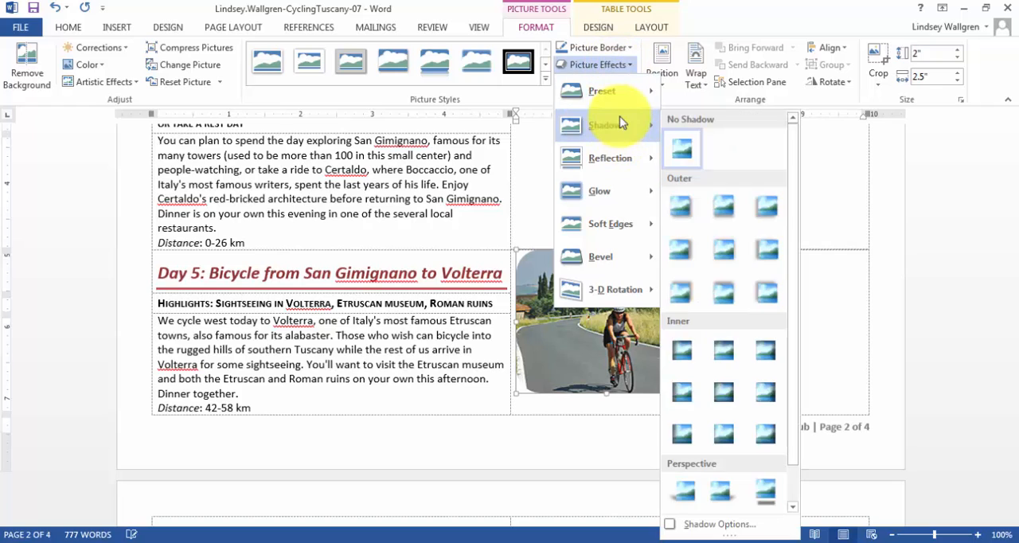
pyautogui.click(723, 253)
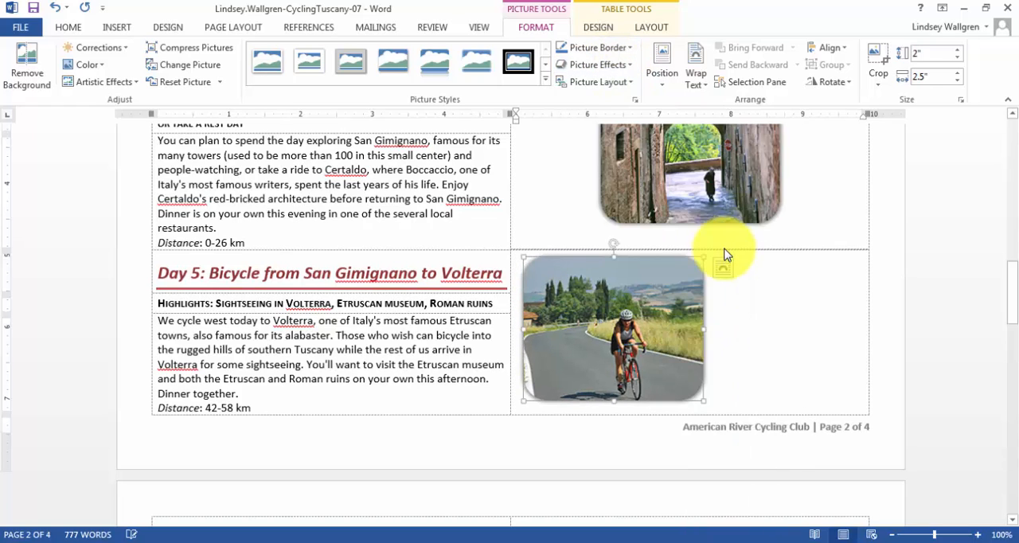
pyautogui.click(648, 29)
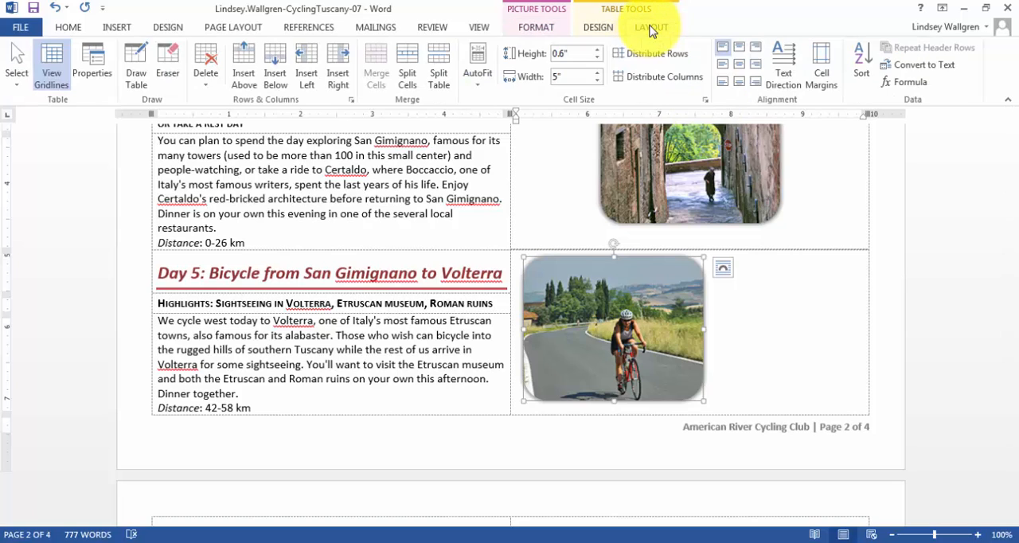
pyautogui.click(738, 67)
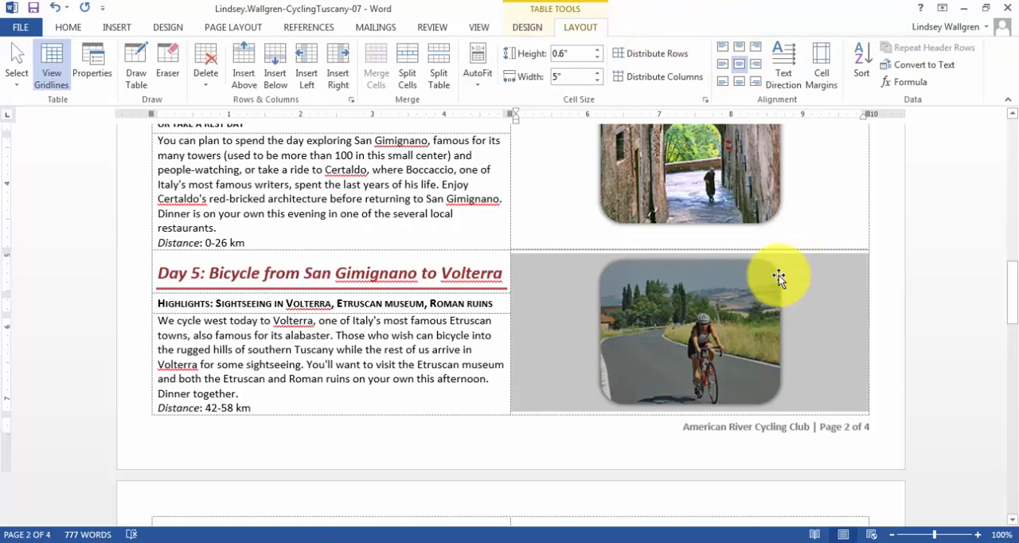
# Insert the picture Day6-07 into the merged cell beside Day 6.
pyautogui.scroll(-8, 778, 277)
pyautogui.scroll(1, 709, 195)
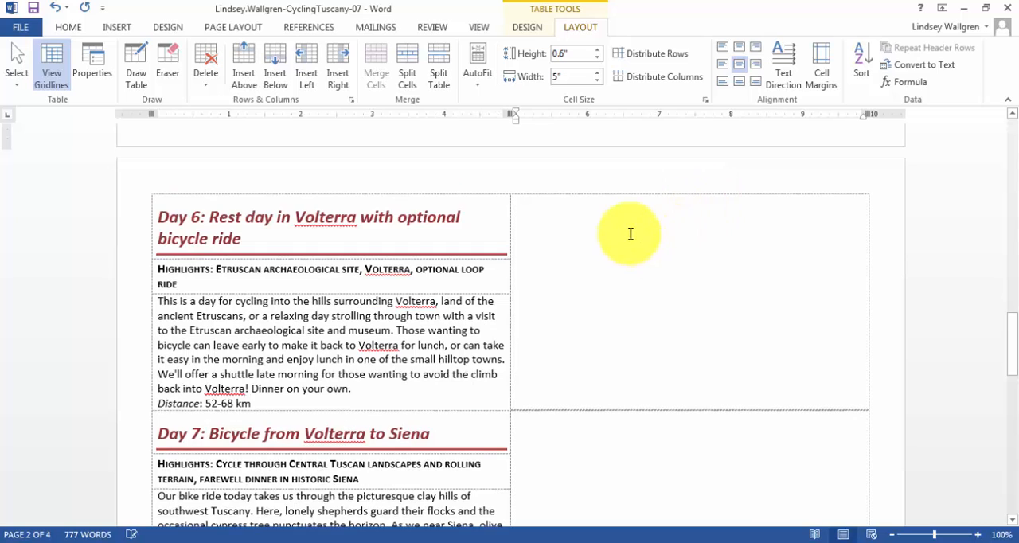
pyautogui.click(629, 233)
pyautogui.click(115, 29)
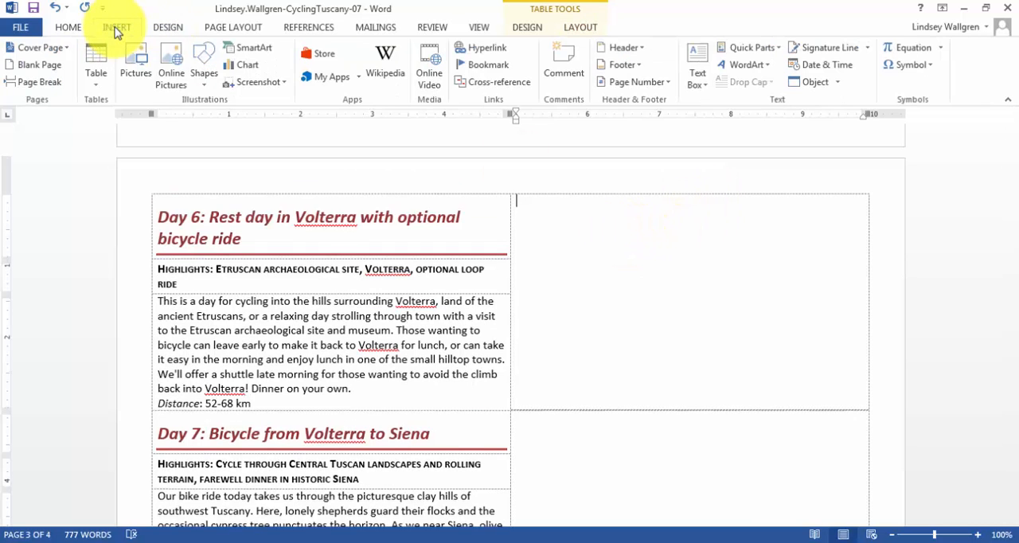
pyautogui.click(137, 68)
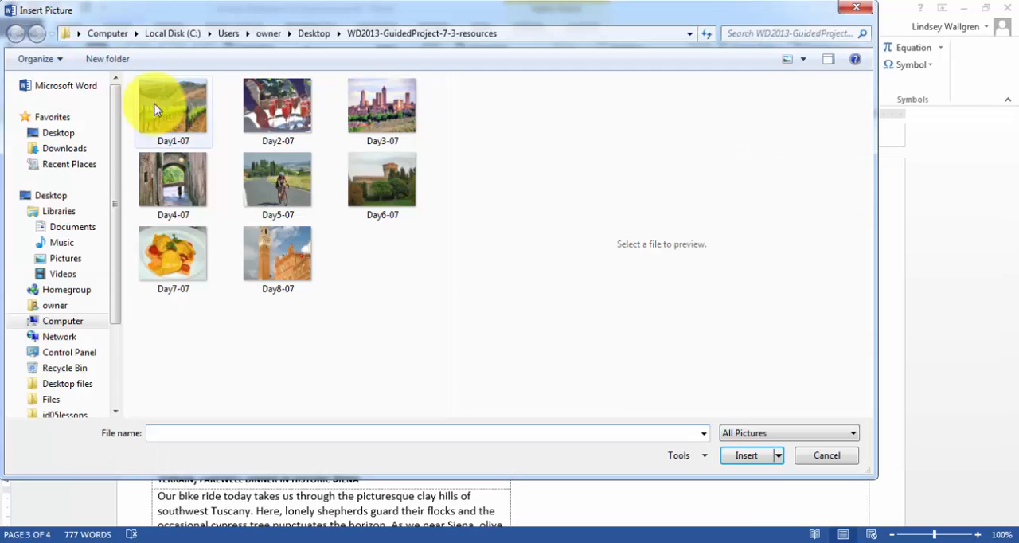
pyautogui.click(389, 189)
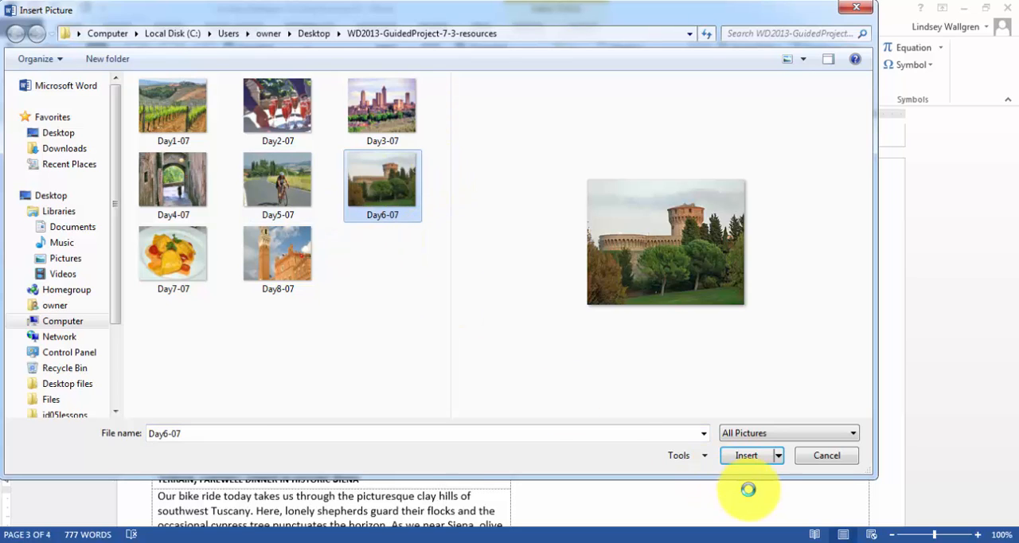
pyautogui.click(747, 456)
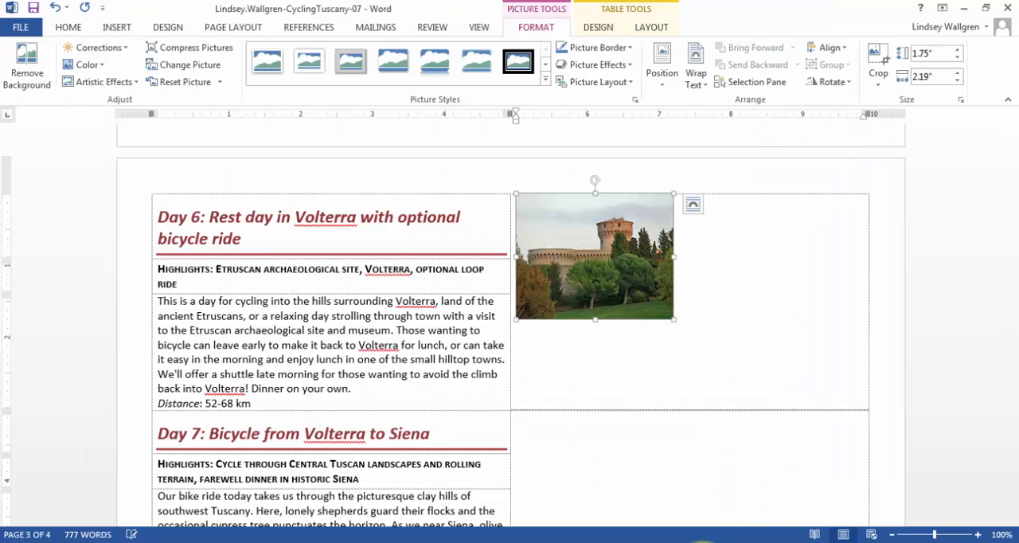
pyautogui.click(632, 542)
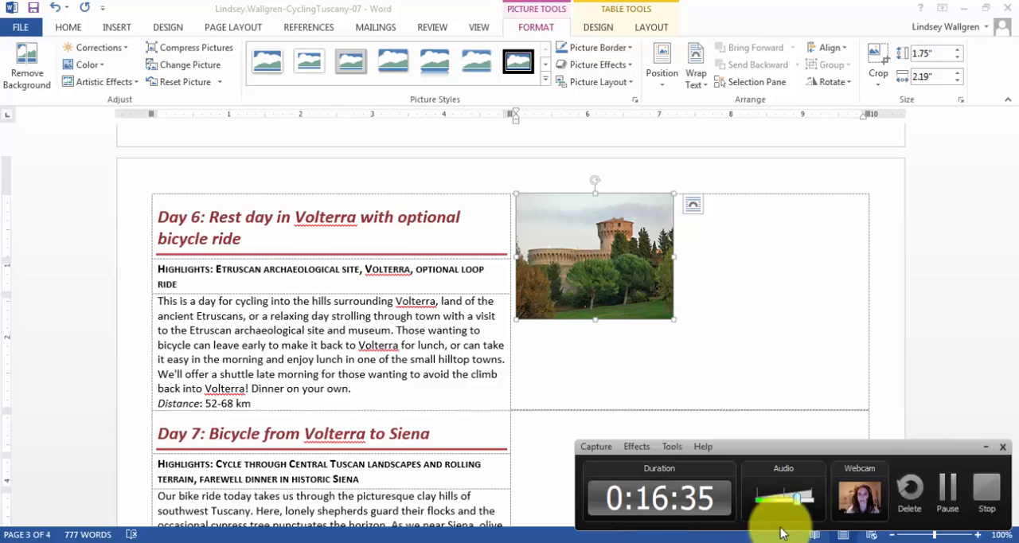
pyautogui.click(946, 488)
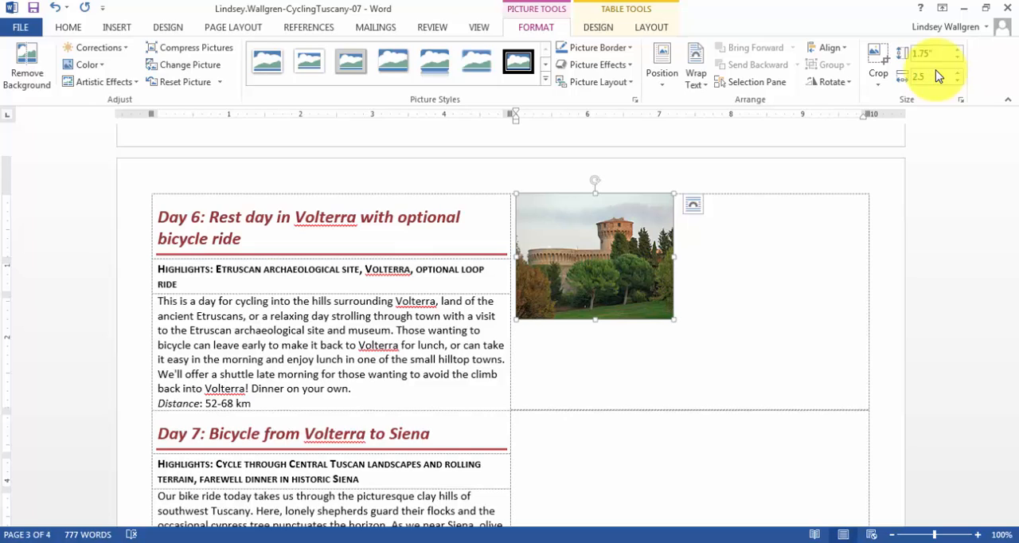
# Set the Day 6 picture's width to 2.5" and crop it to a Rounded Rectangle shape.
pyautogui.write('2')
pyautogui.press('Return')
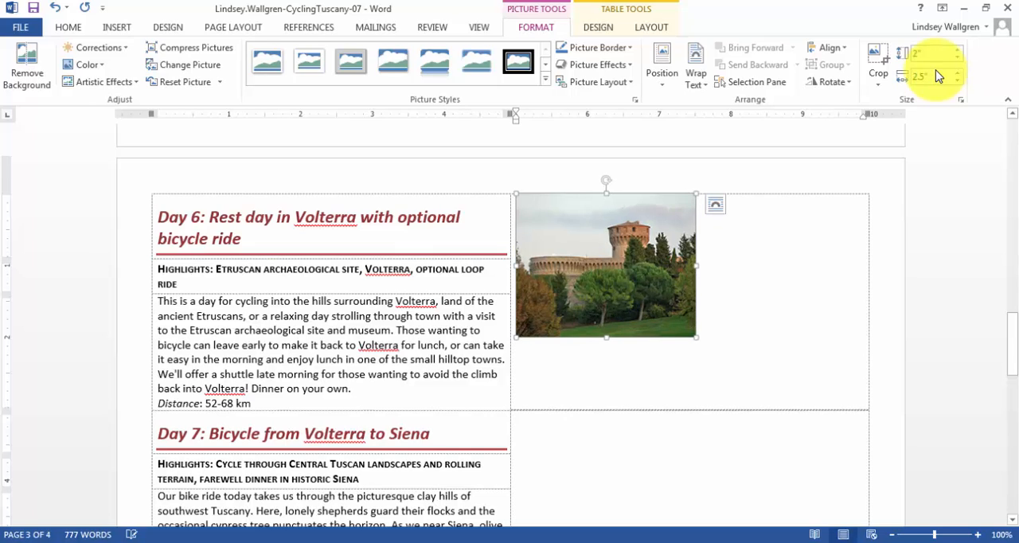
pyautogui.click(882, 86)
pyautogui.moveTo(874, 118)
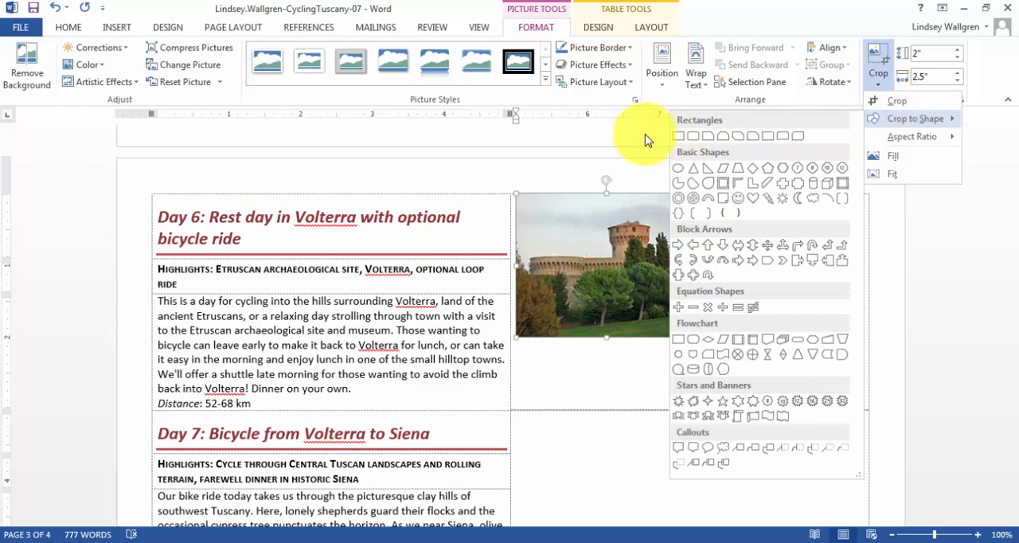
pyautogui.click(694, 137)
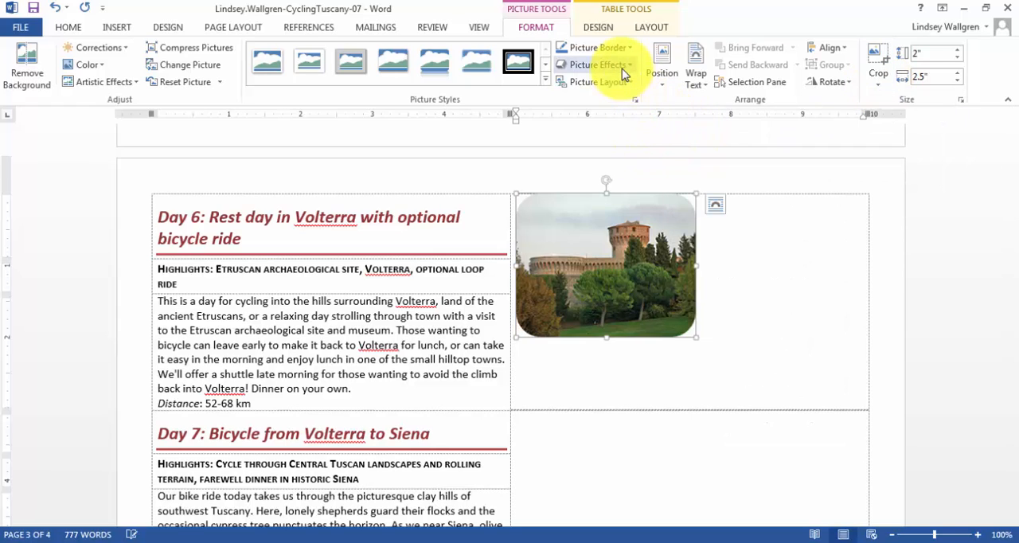
# Add the Offset Center outer shadow to the Day 6 picture and center it within its cell using Align Center.
pyautogui.click(625, 65)
pyautogui.moveTo(611, 132)
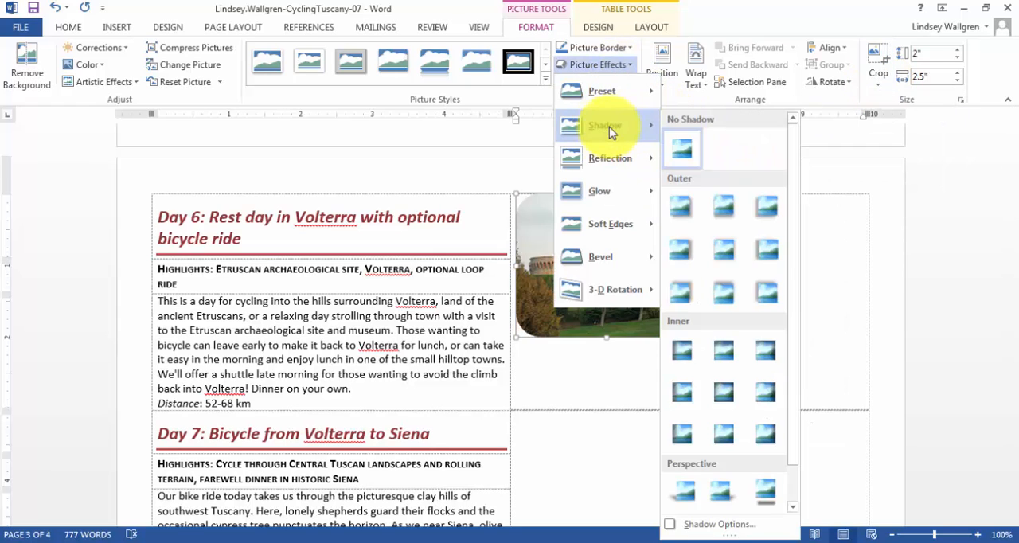
pyautogui.click(724, 249)
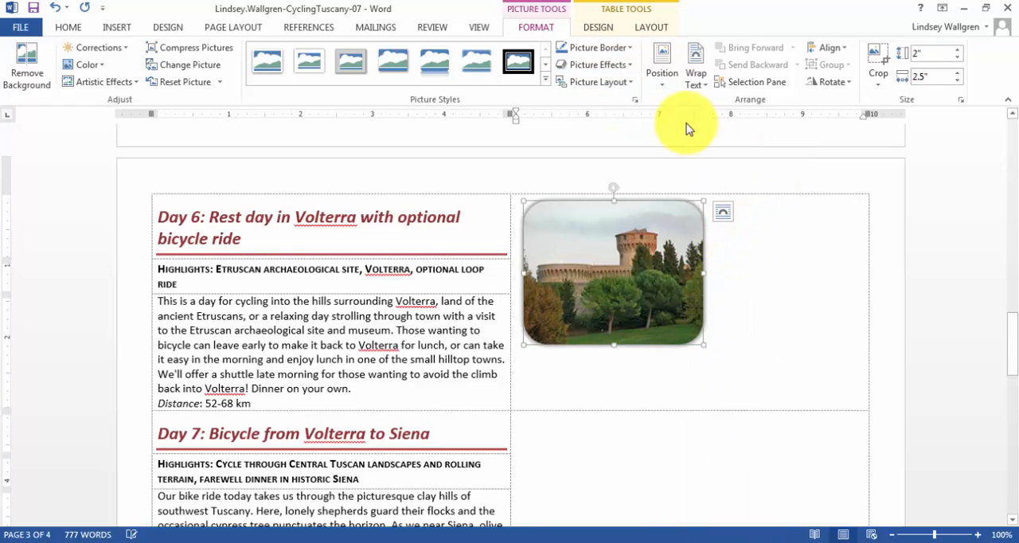
pyautogui.click(651, 27)
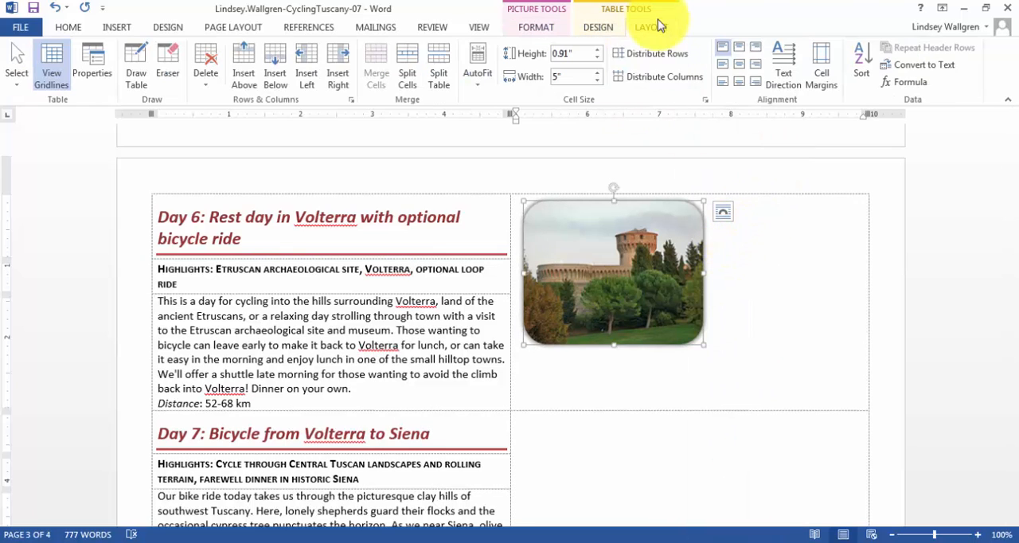
pyautogui.click(738, 64)
# Insert the picture Day7-07 into the merged cell beside Day 7.
pyautogui.scroll(-4, 700, 176)
pyautogui.click(594, 272)
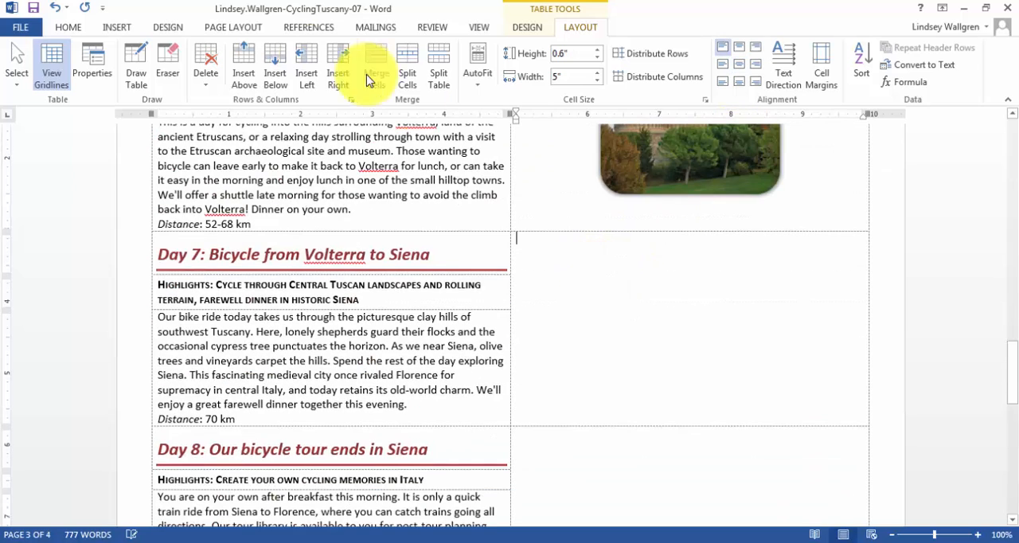
pyautogui.click(116, 29)
pyautogui.click(123, 66)
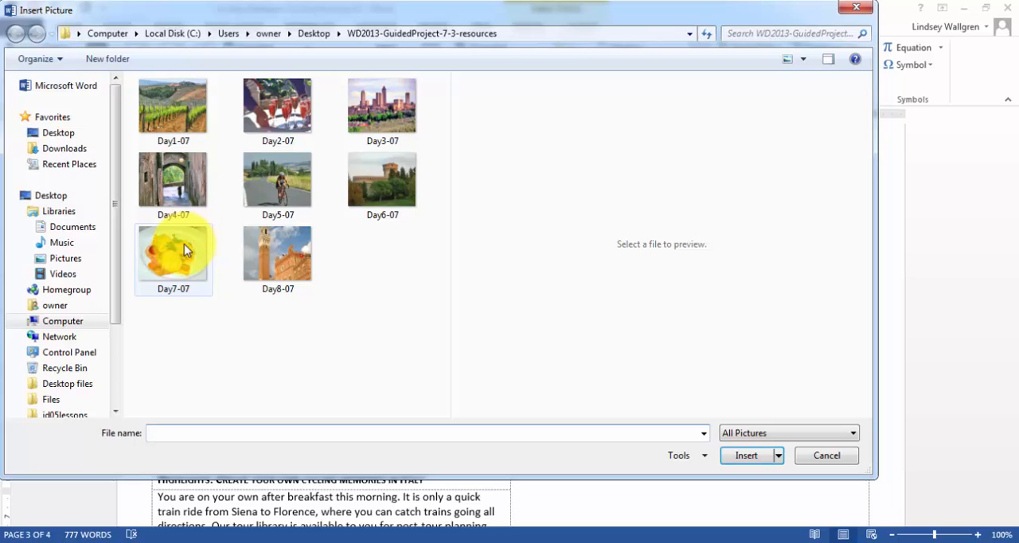
pyautogui.click(185, 243)
pyautogui.click(746, 456)
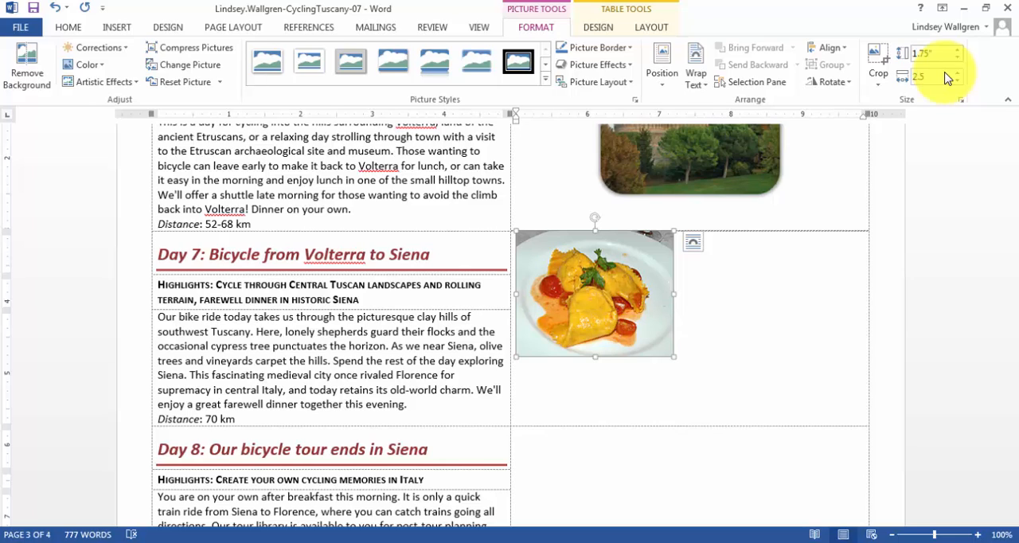
# Set the Day 7 picture's width to 2.5" and crop it to a Rounded Rectangle shape.
pyautogui.click(947, 77)
pyautogui.write('2.5')
pyautogui.press('Return')
pyautogui.click(878, 84)
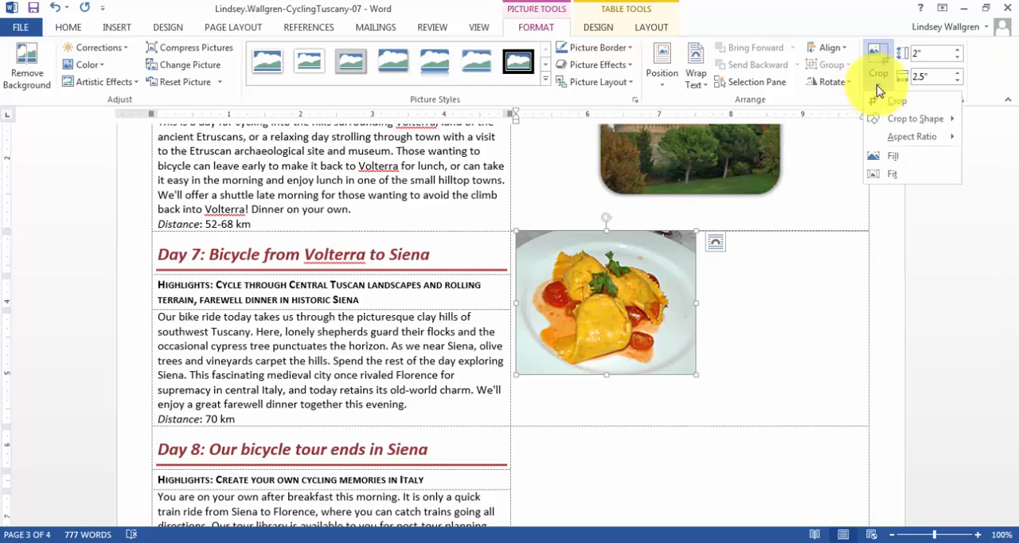
pyautogui.moveTo(889, 119)
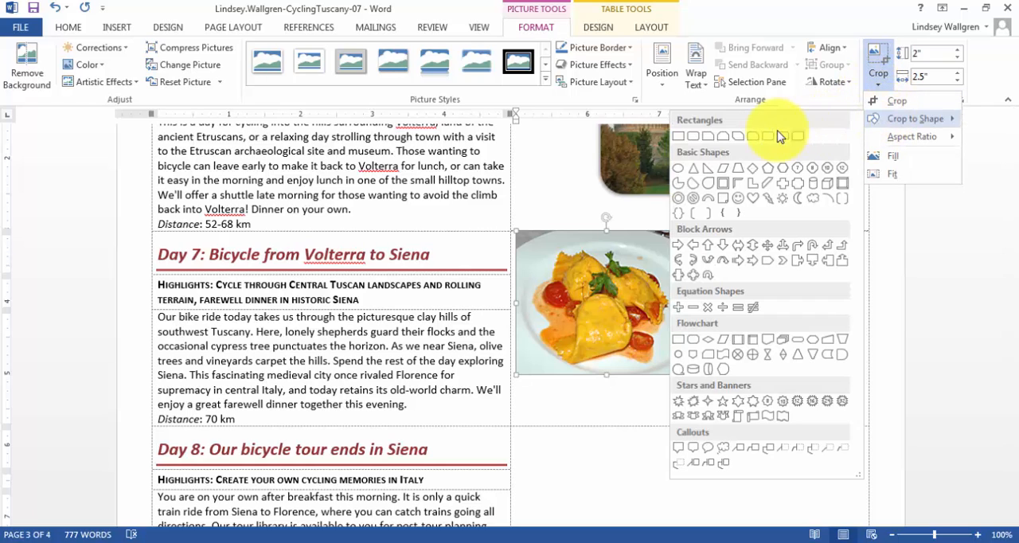
pyautogui.click(691, 136)
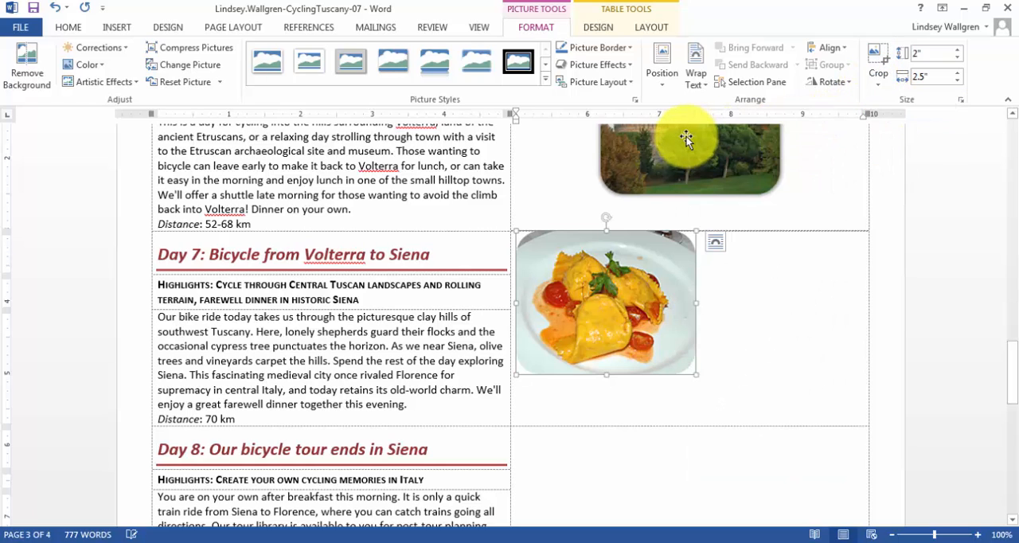
# Add the Offset Center outer shadow to the Day 7 picture and center it within its cell using Align Center.
pyautogui.click(608, 67)
pyautogui.moveTo(603, 135)
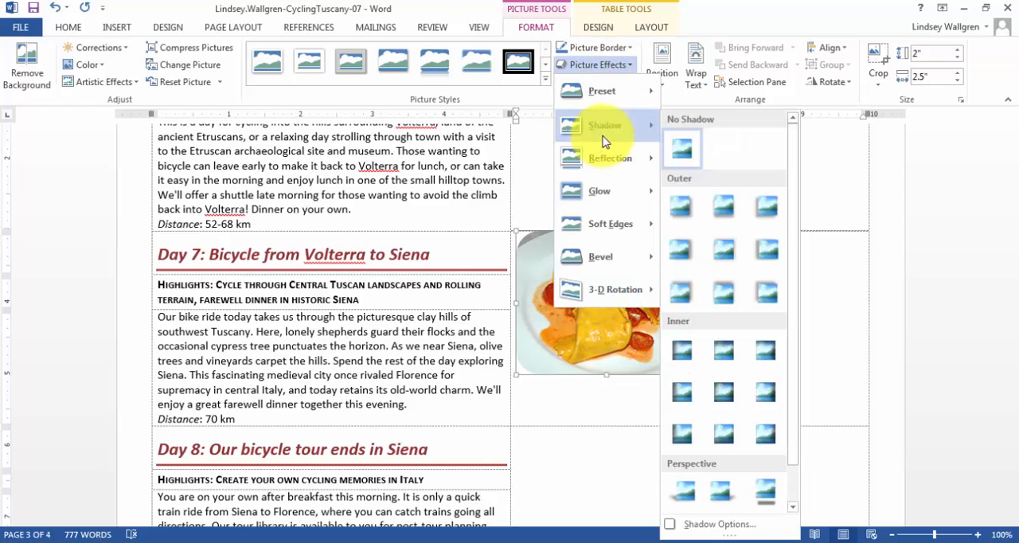
pyautogui.click(724, 254)
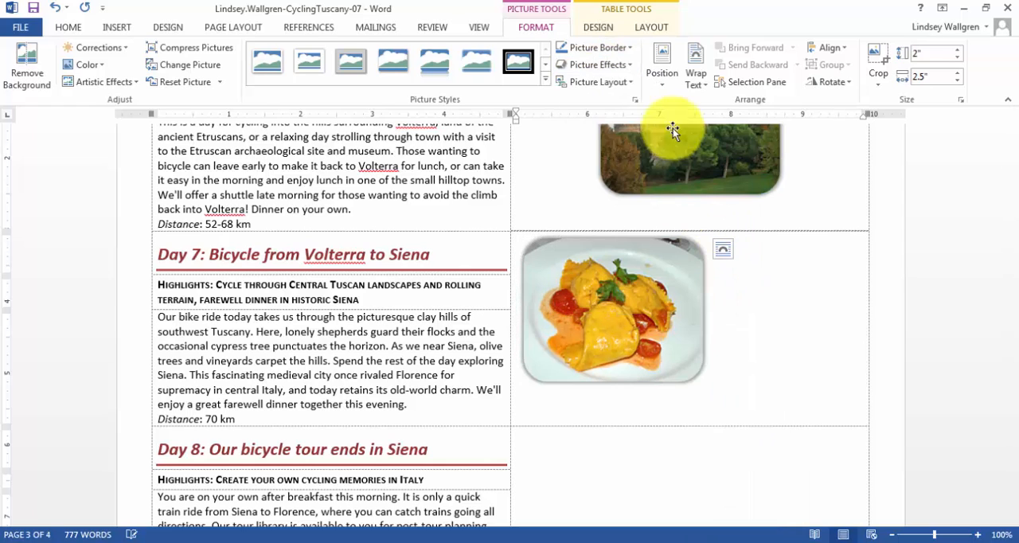
pyautogui.click(653, 28)
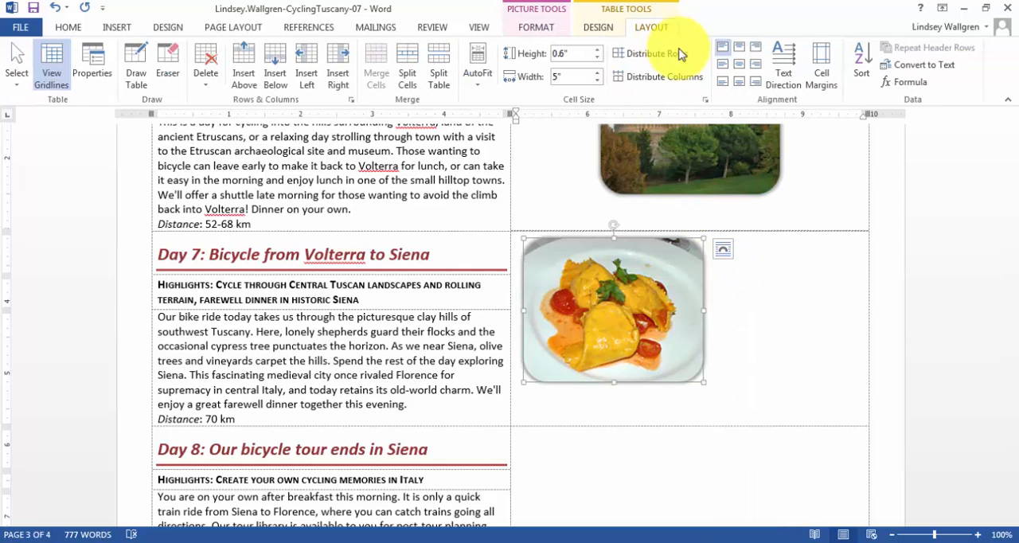
pyautogui.click(740, 65)
# Insert the picture Day8-07 into the merged cell beside Day 8.
pyautogui.scroll(-3, 781, 248)
pyautogui.click(715, 285)
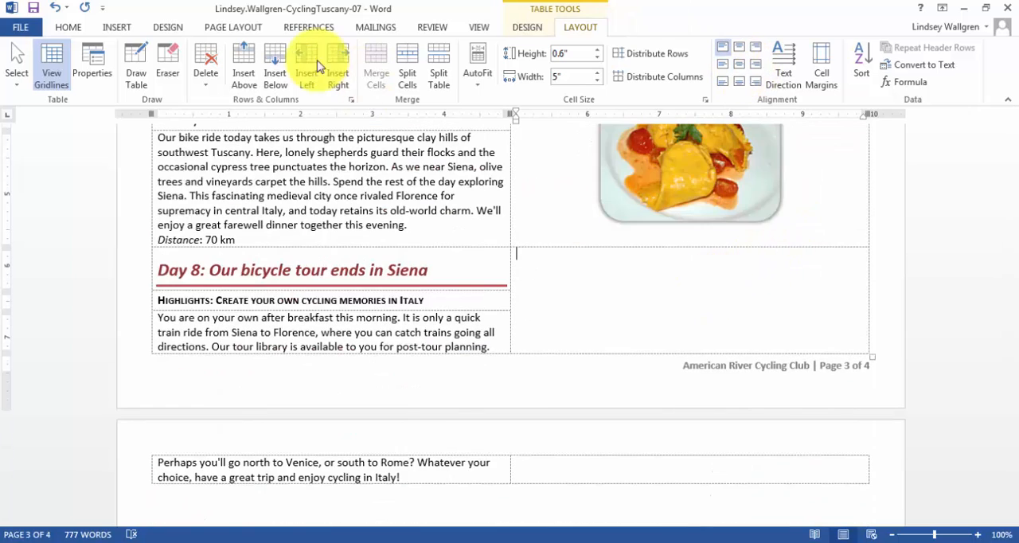
pyautogui.click(115, 26)
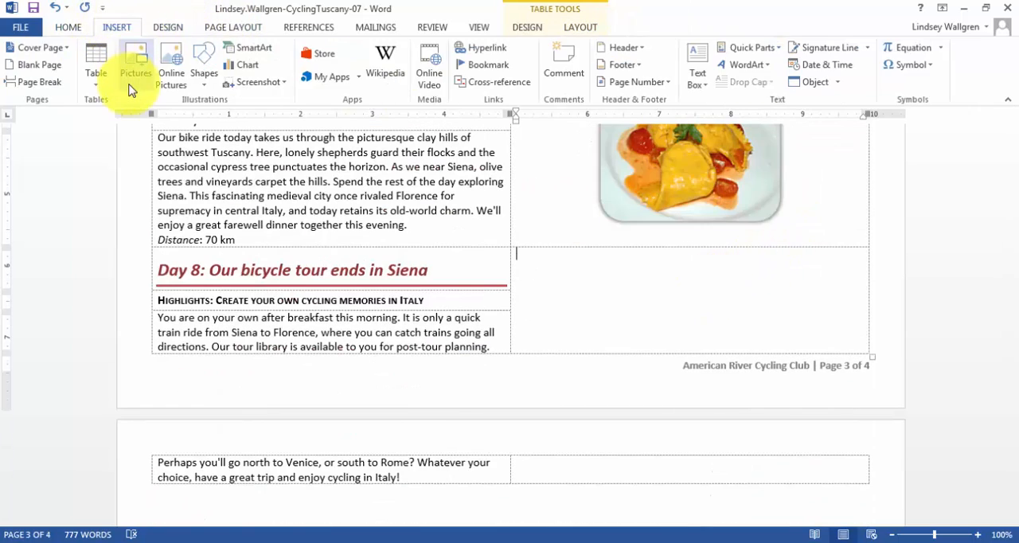
pyautogui.click(137, 71)
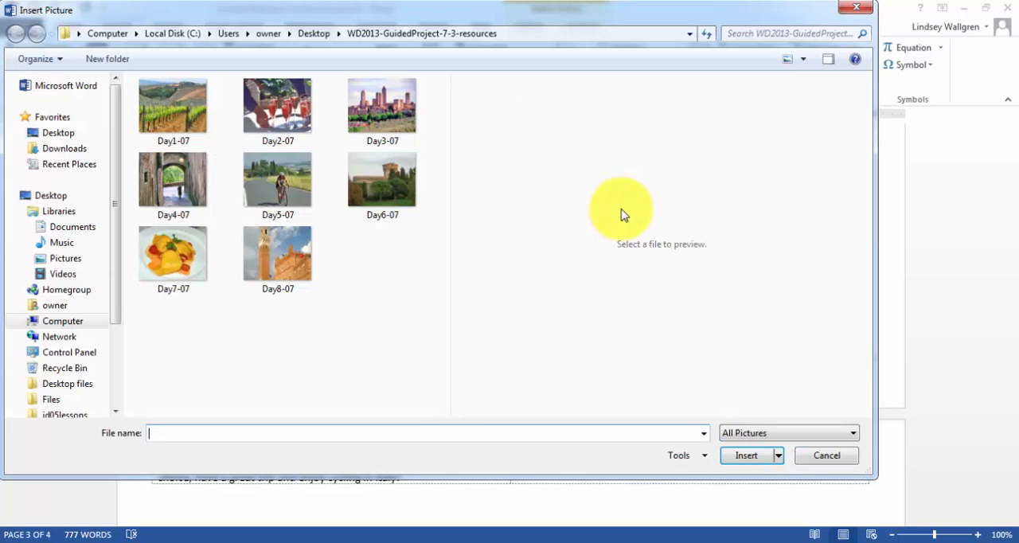
pyautogui.click(275, 264)
pyautogui.click(741, 457)
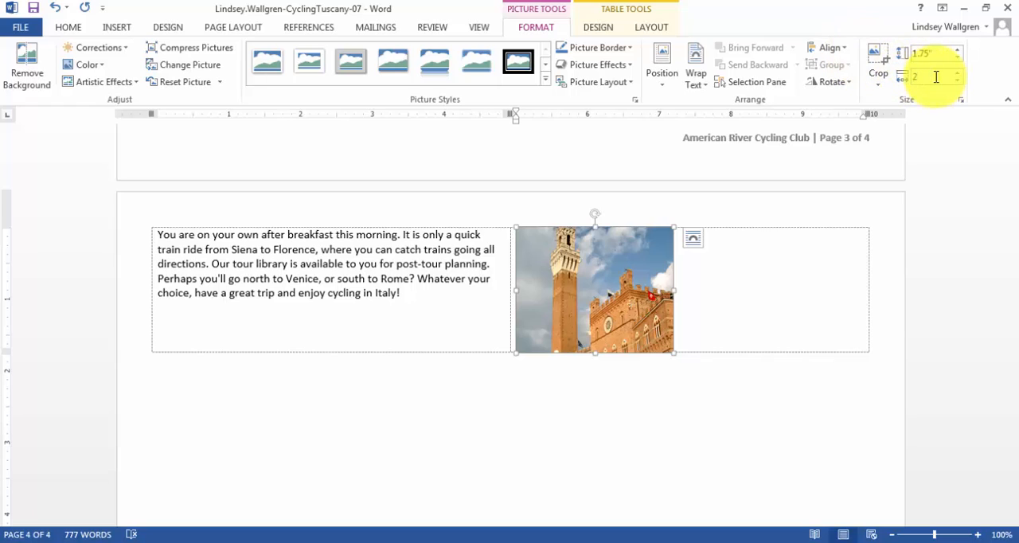
# Set the Day 8 picture's width to 2.5" and crop it to a Rounded Rectangle shape.
pyautogui.press('Return')
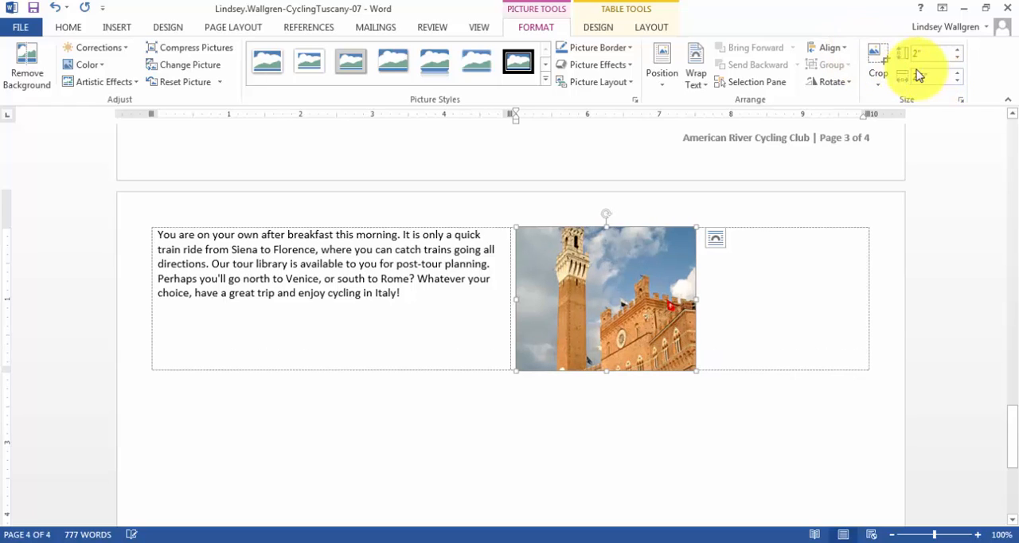
pyautogui.click(877, 80)
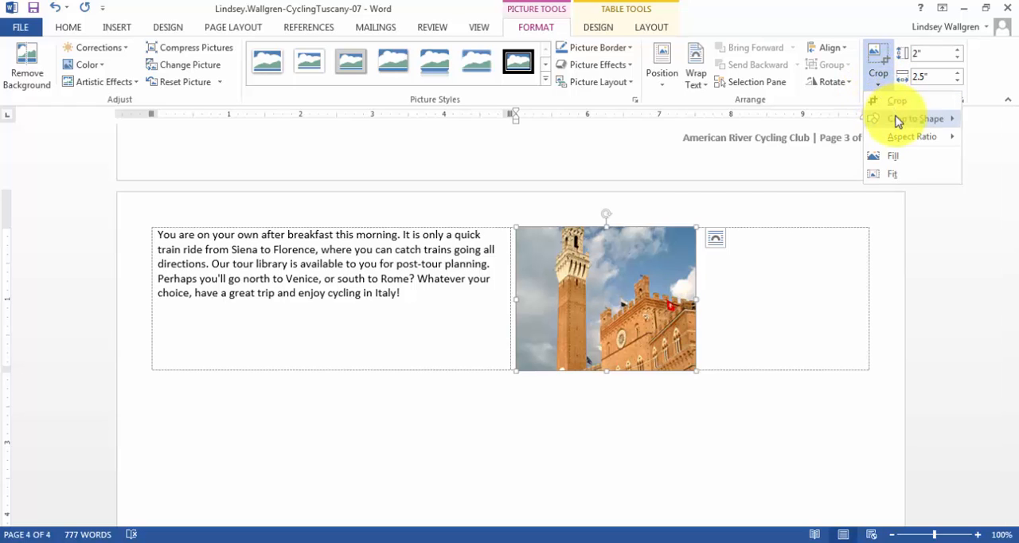
pyautogui.moveTo(895, 118)
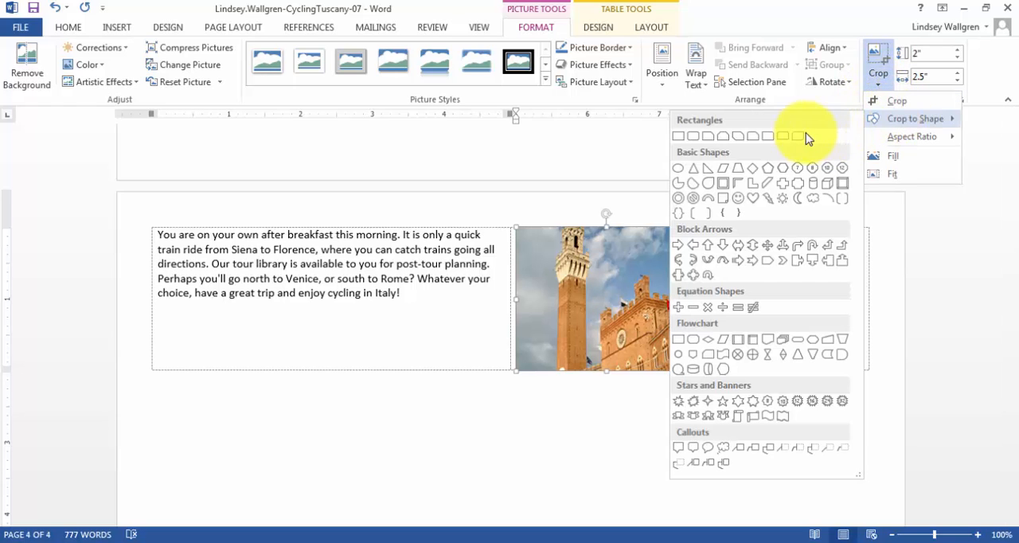
pyautogui.click(690, 137)
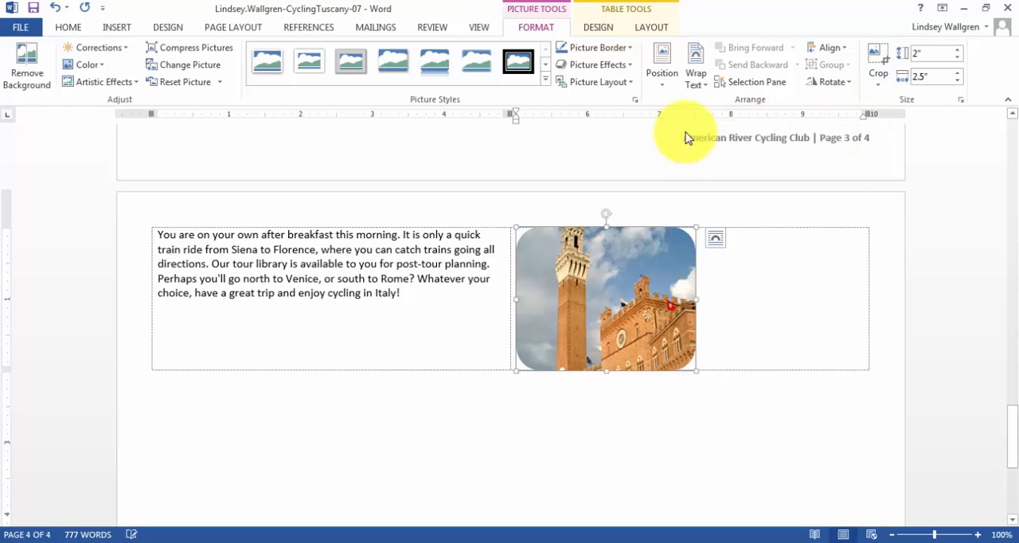
# Add the Offset Center outer shadow to the Day 8 picture and center it within its cell using Align Center.
pyautogui.click(580, 66)
pyautogui.moveTo(601, 127)
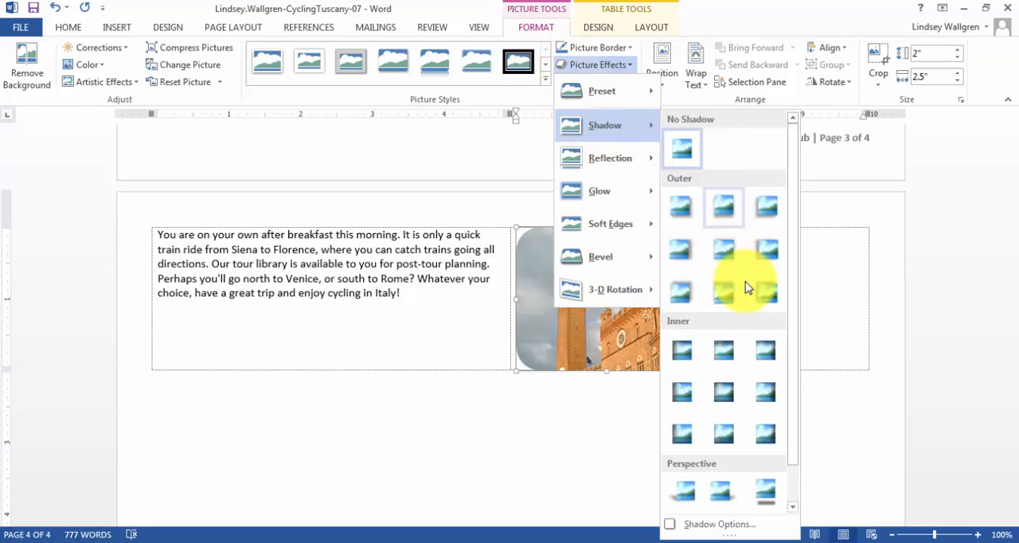
pyautogui.click(729, 252)
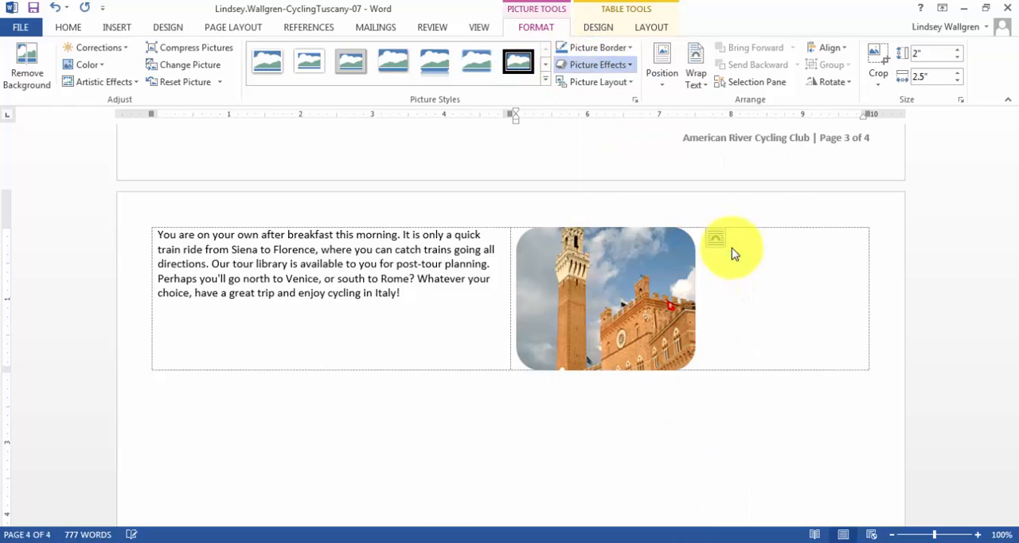
pyautogui.click(651, 27)
pyautogui.click(740, 67)
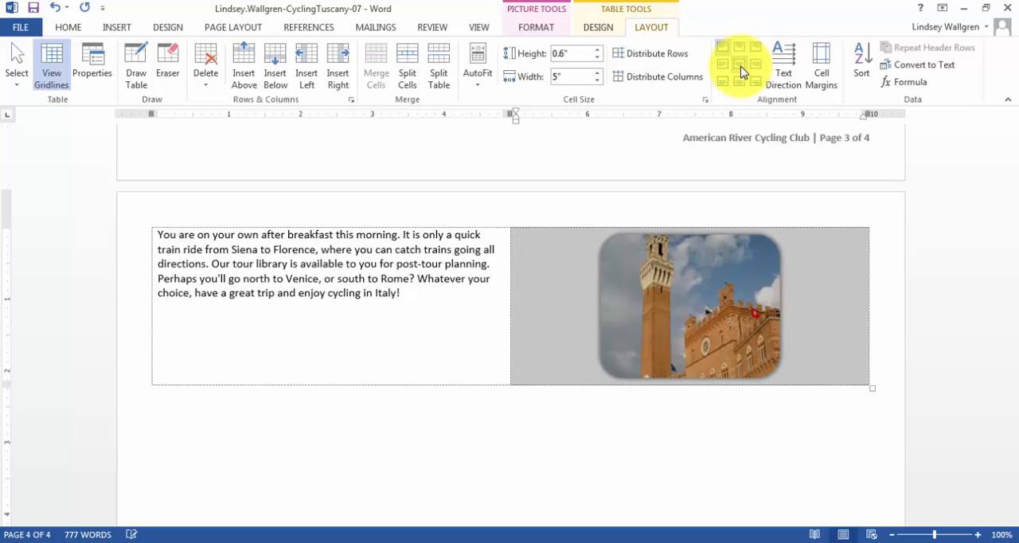
pyautogui.click(895, 305)
# Select the whole itinerary table from its beginning on page 1 and apply AutoFit Contents.
pyautogui.scroll(10, 888, 254)
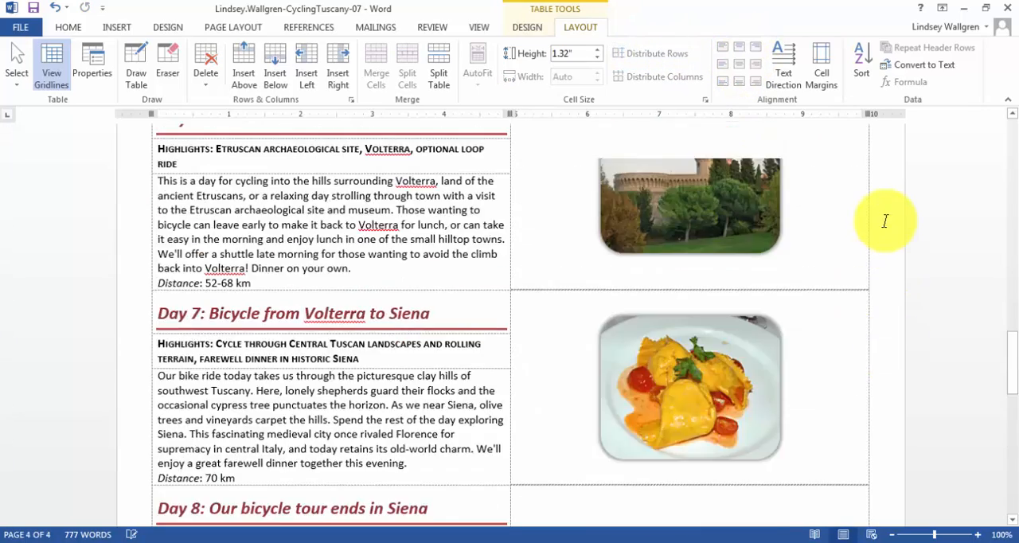
pyautogui.scroll(15, 884, 221)
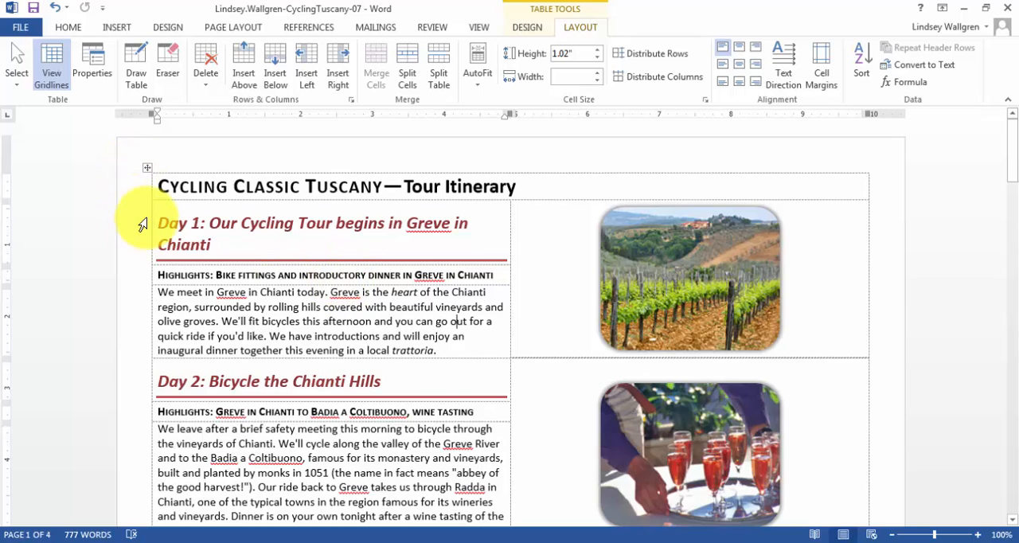
pyautogui.click(146, 167)
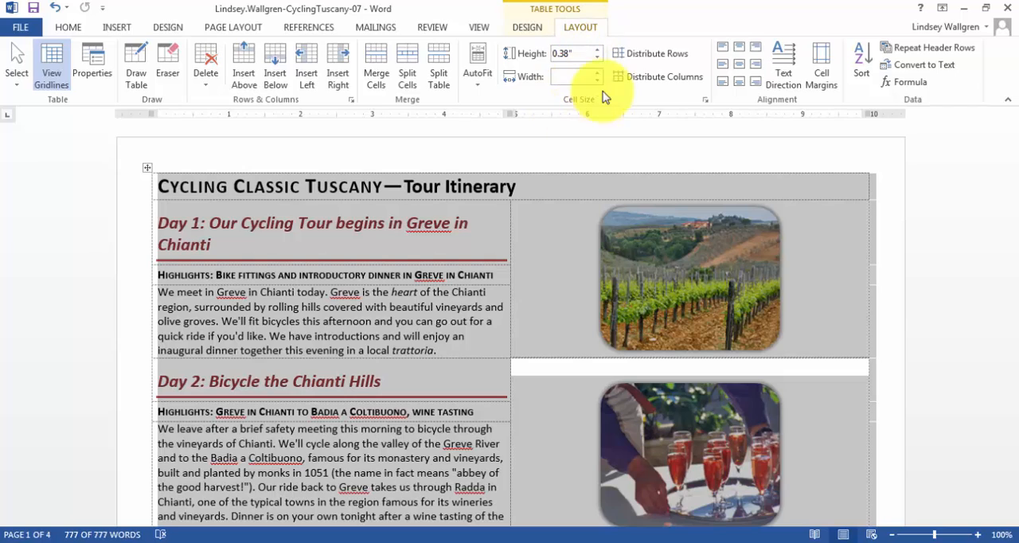
pyautogui.click(480, 90)
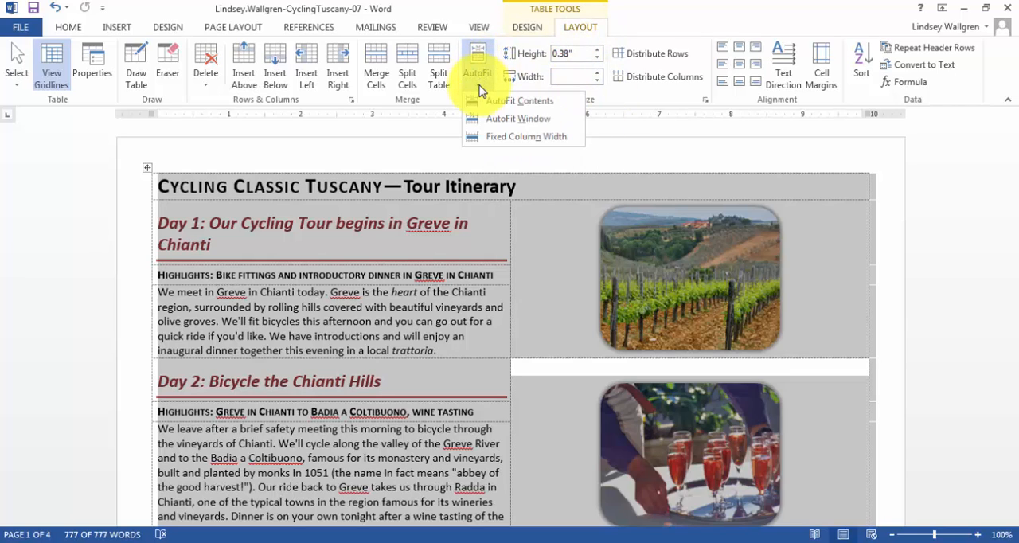
pyautogui.click(489, 106)
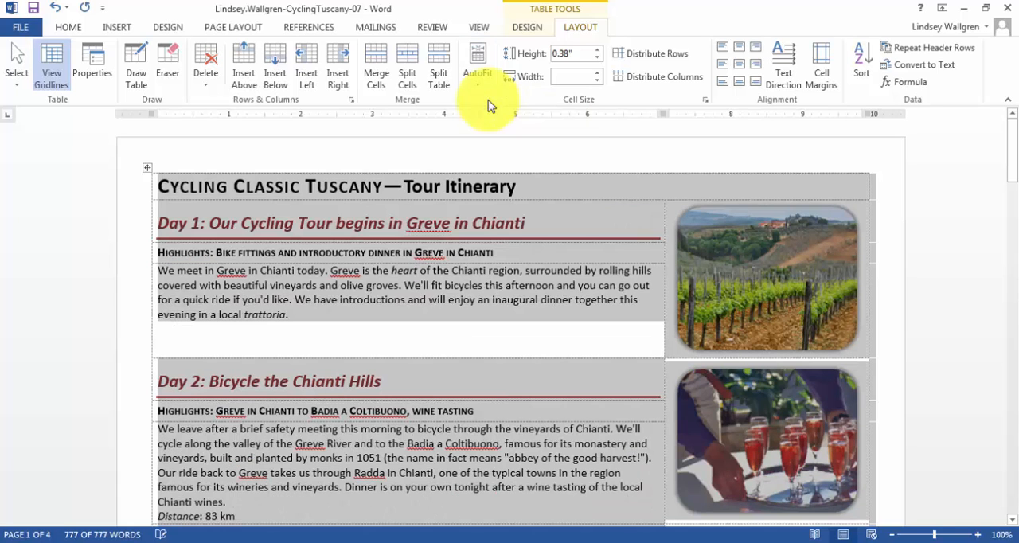
pyautogui.click(533, 326)
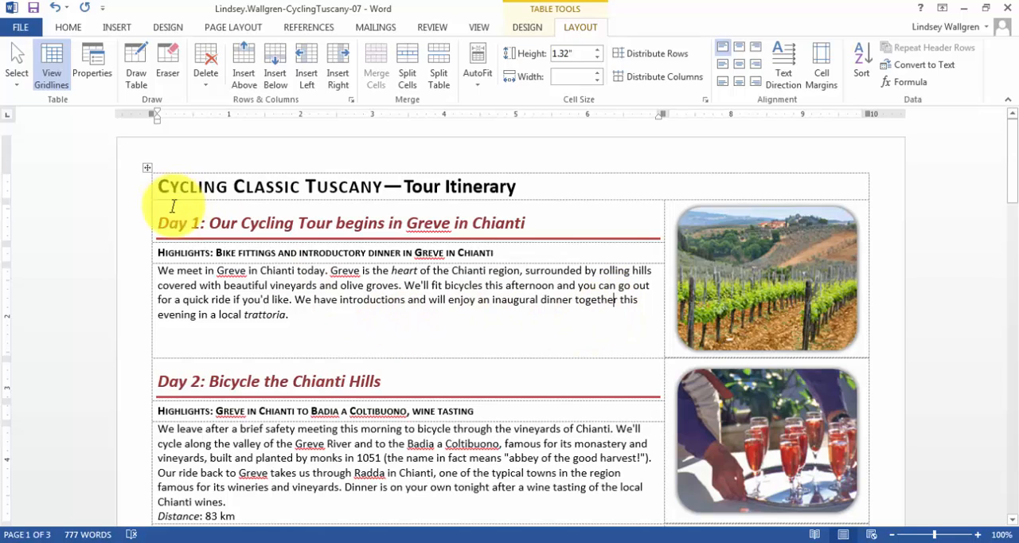
# Center the title "Cycling Classic Tuscany—Tour Itinerary" horizontally in the table's first row.
pyautogui.click(160, 184)
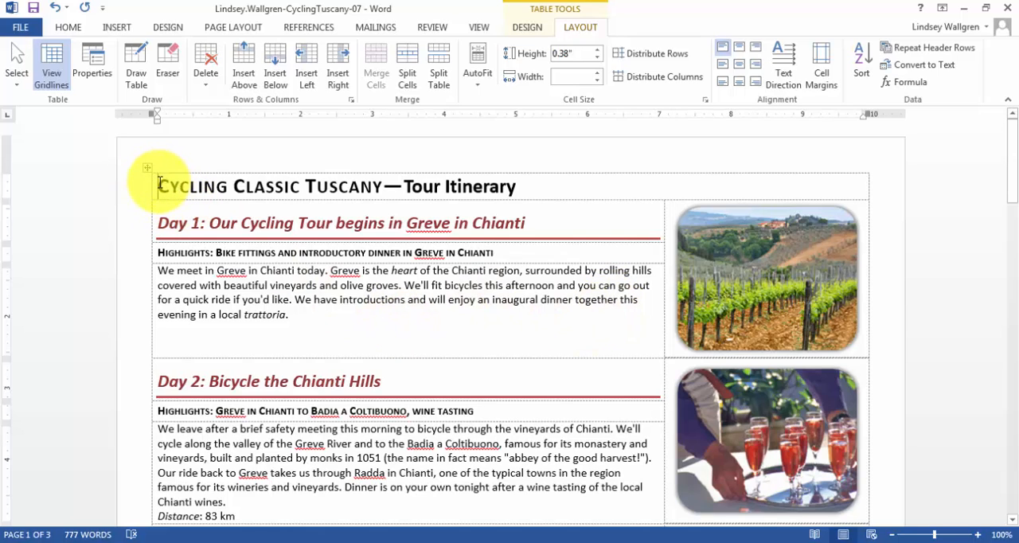
pyautogui.click(68, 27)
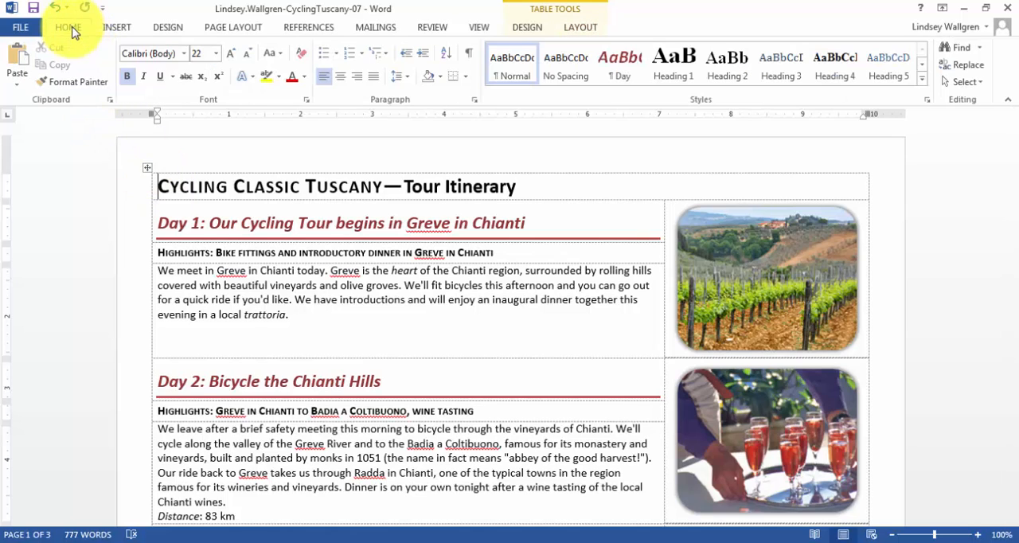
pyautogui.click(340, 76)
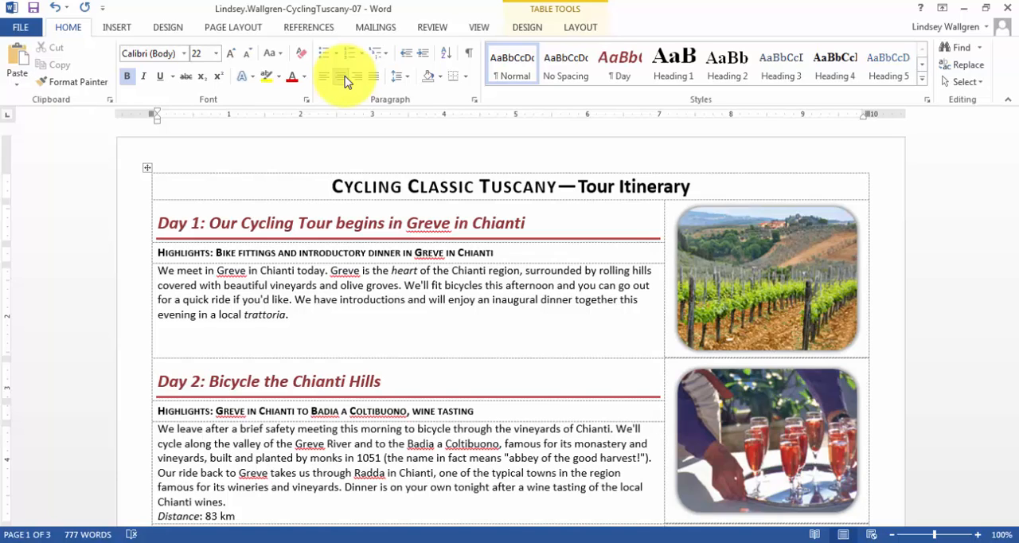
# Draw a Rounded Rectangle shape about 0.37" high and 5.02" wide over the itinerary title.
pyautogui.click(117, 30)
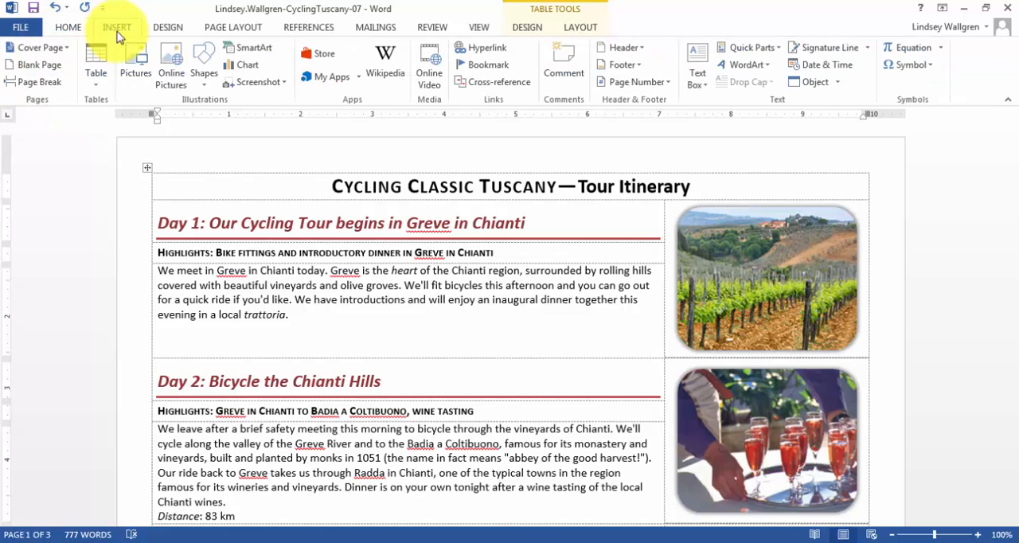
pyautogui.click(208, 70)
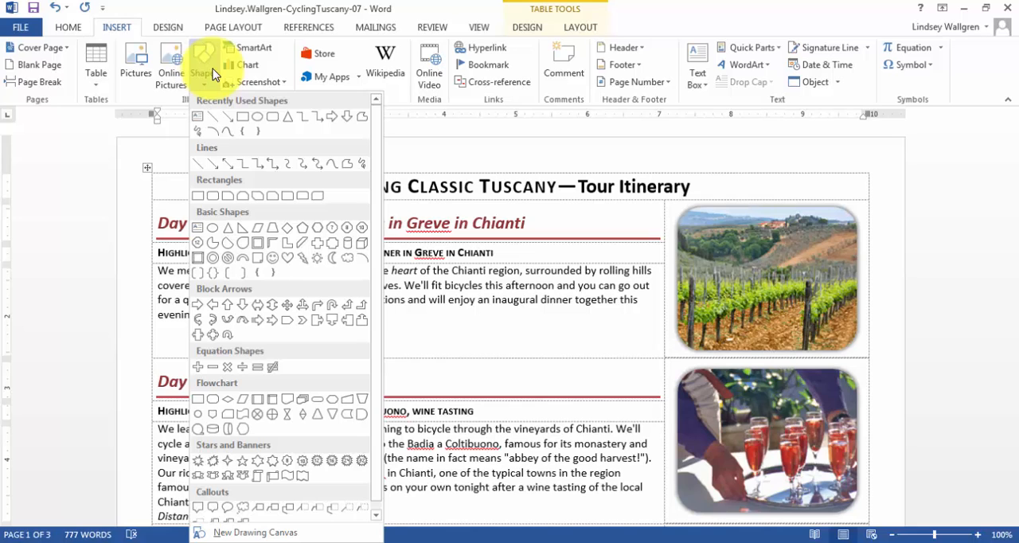
pyautogui.click(210, 197)
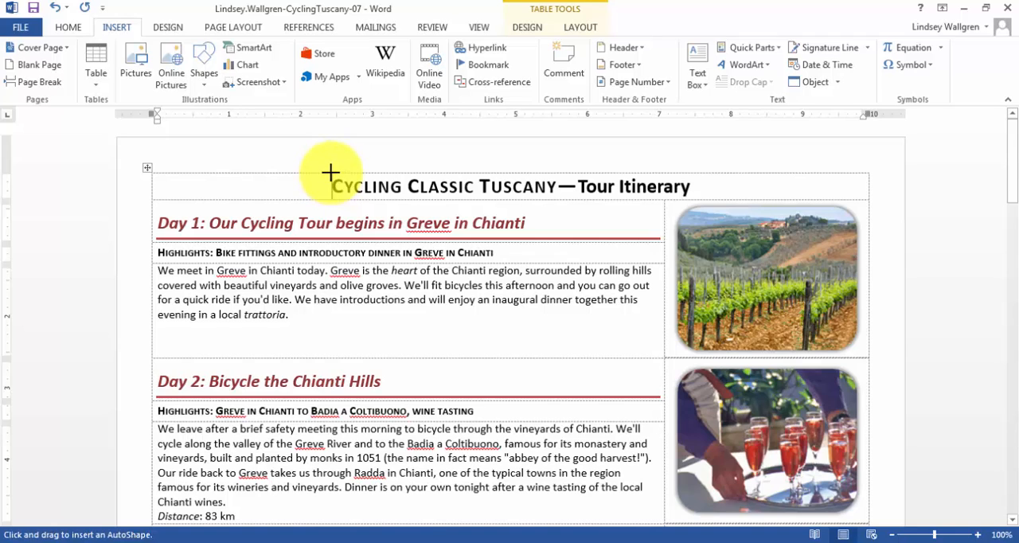
pyautogui.press('Escape')
pyautogui.moveTo(331, 174); pyautogui.dragTo(690, 199)
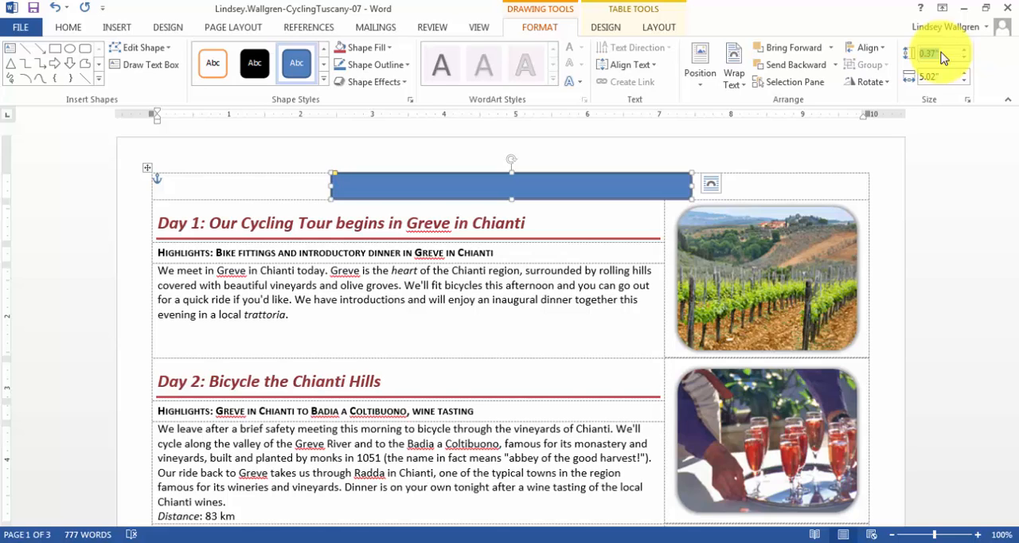
# Change the height of the rounded rectangle covering the title.
pyautogui.write('.')
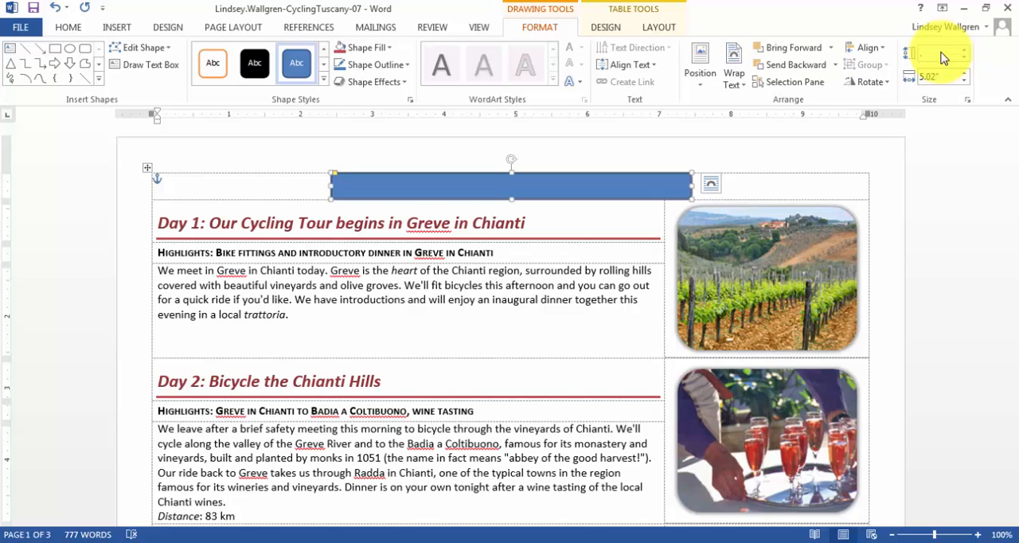
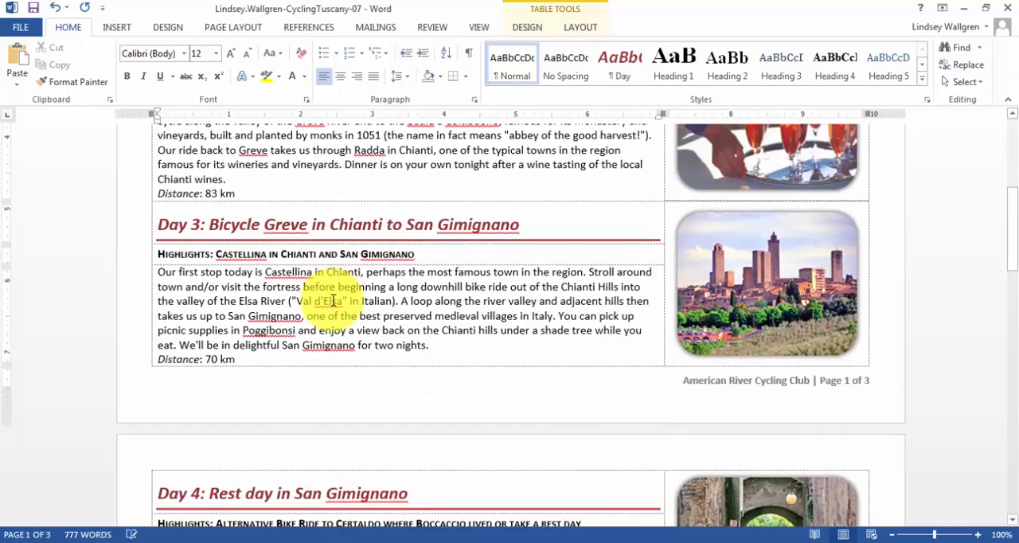
pyautogui.scroll(-20, 331, 305)
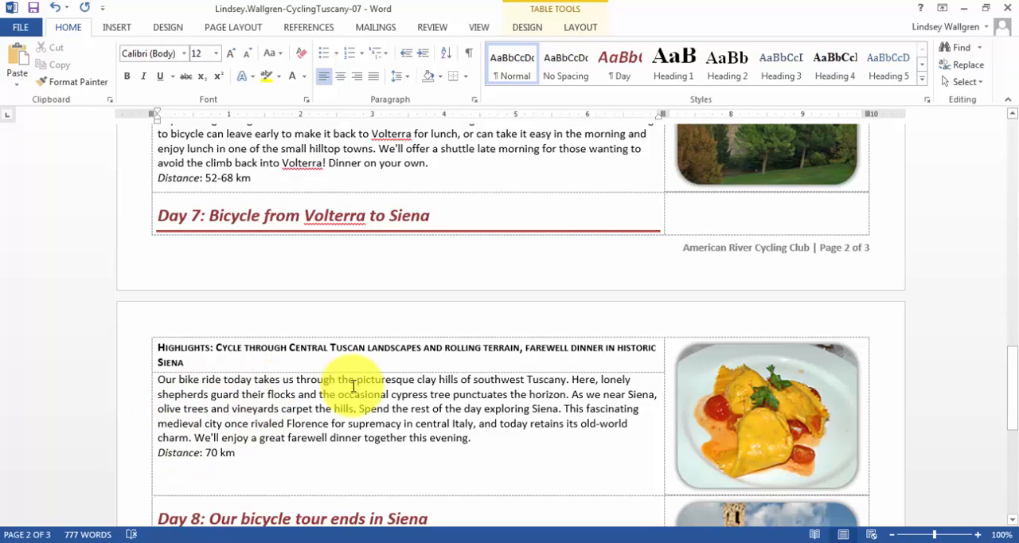
# Insert a page break before the heading "Day 7: Bicycle from Volterra to Siena" in the itinerary table.
pyautogui.click(158, 216)
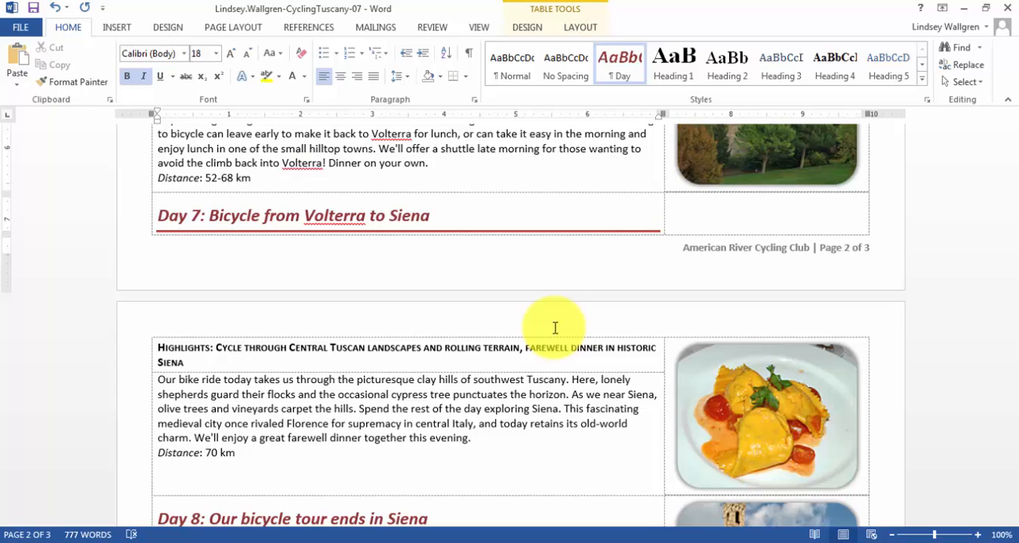
pyautogui.hotkey('ctrl', 'Return')
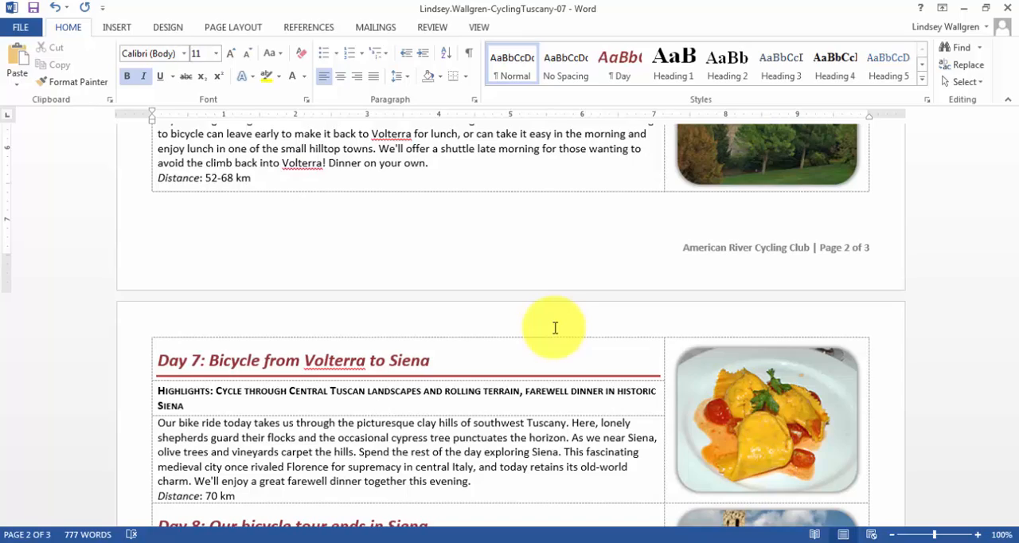
# Review the page layout of the whole itinerary, from the title and Day 1 through Day 8.
pyautogui.scroll(15, 554, 328)
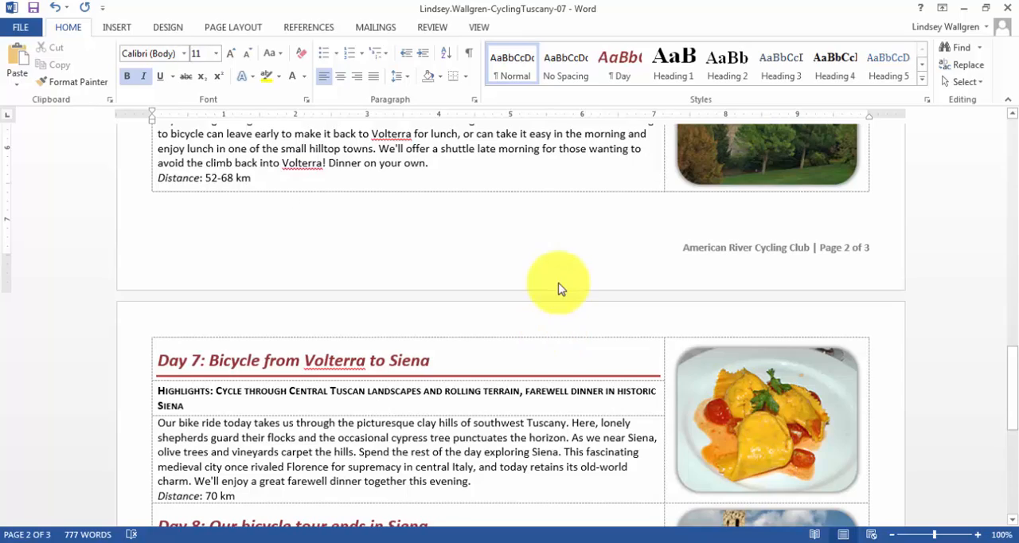
pyautogui.scroll(15, 702, 340)
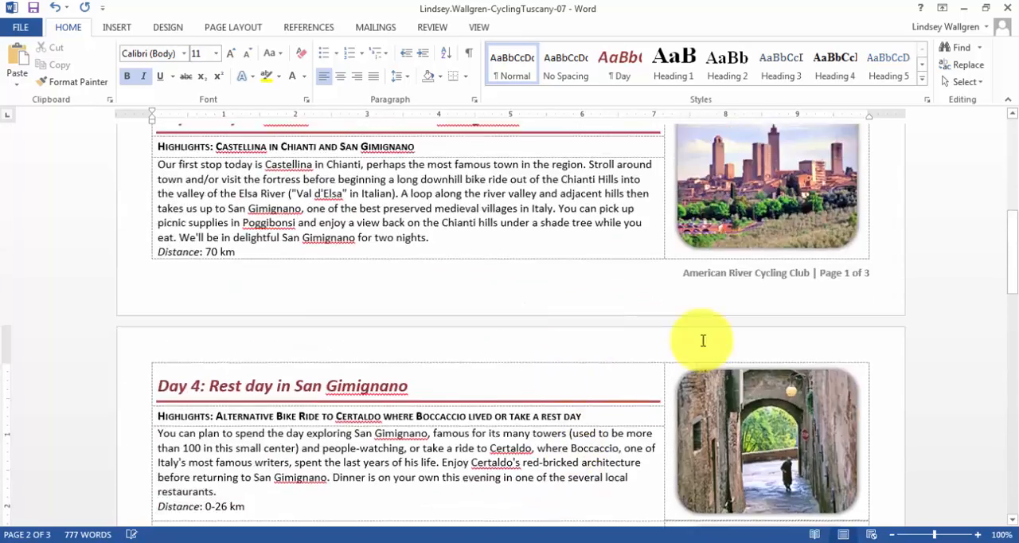
pyautogui.scroll(-5, 702, 341)
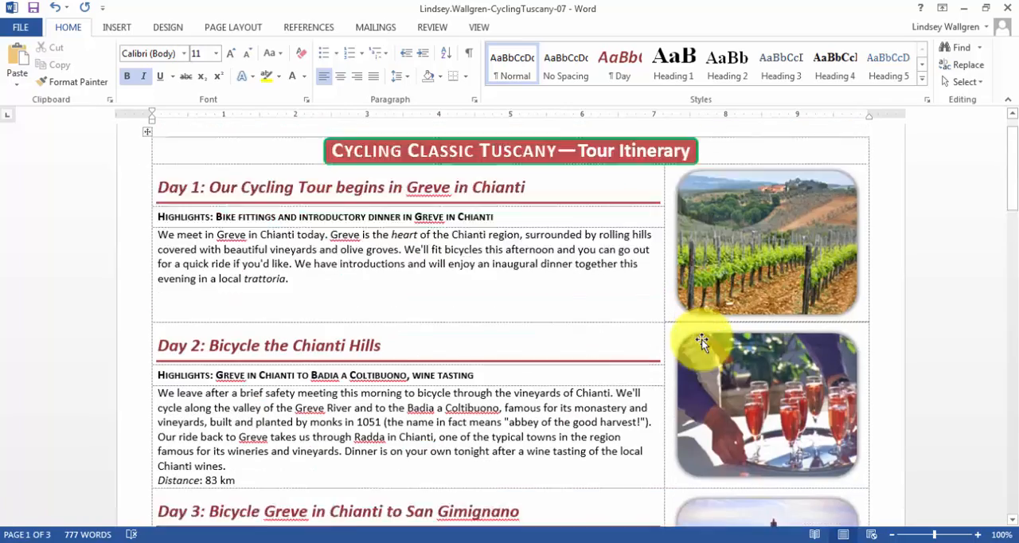
pyautogui.scroll(-15, 702, 341)
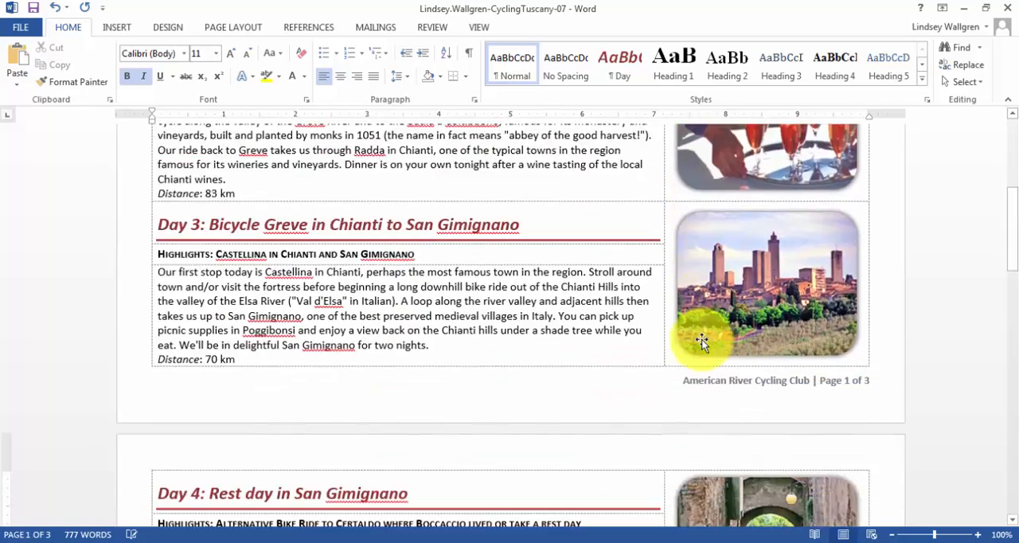
pyautogui.scroll(-14, 702, 343)
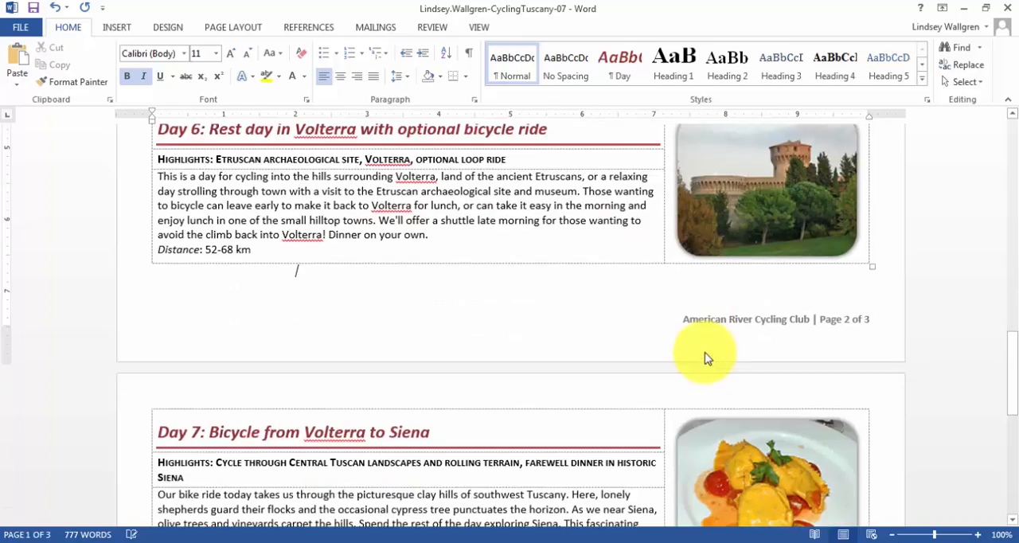
pyautogui.scroll(-3, 704, 363)
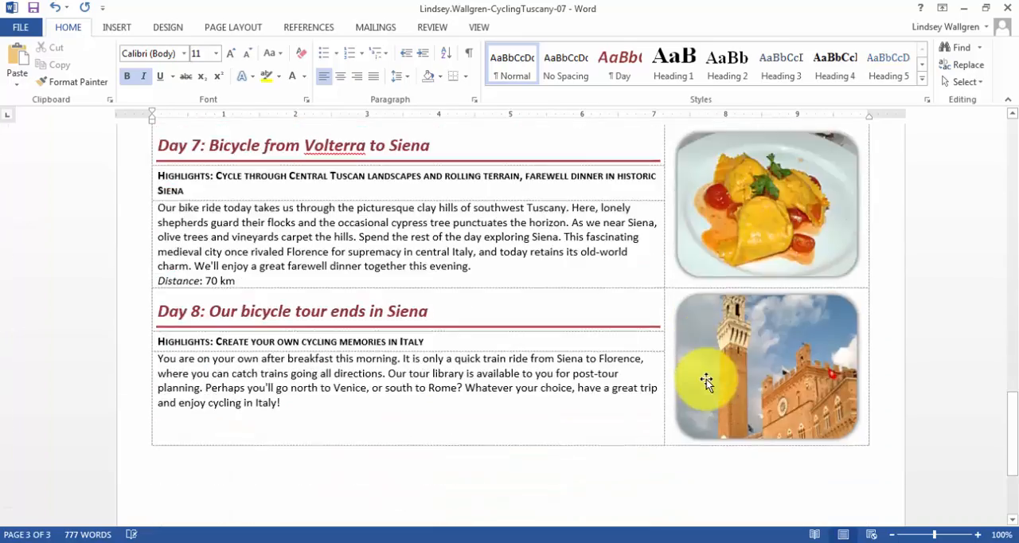
pyautogui.scroll(15, 706, 380)
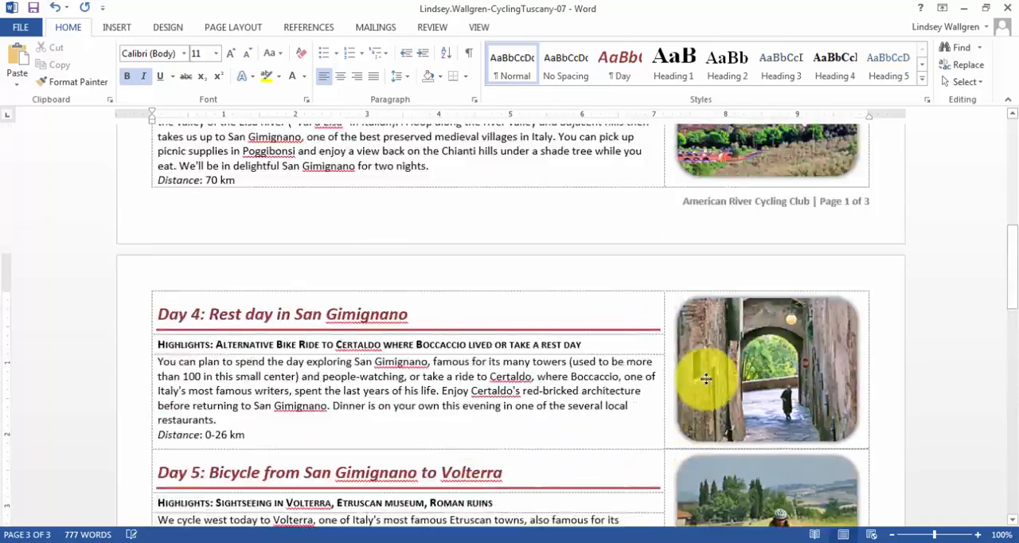
pyautogui.scroll(18, 706, 379)
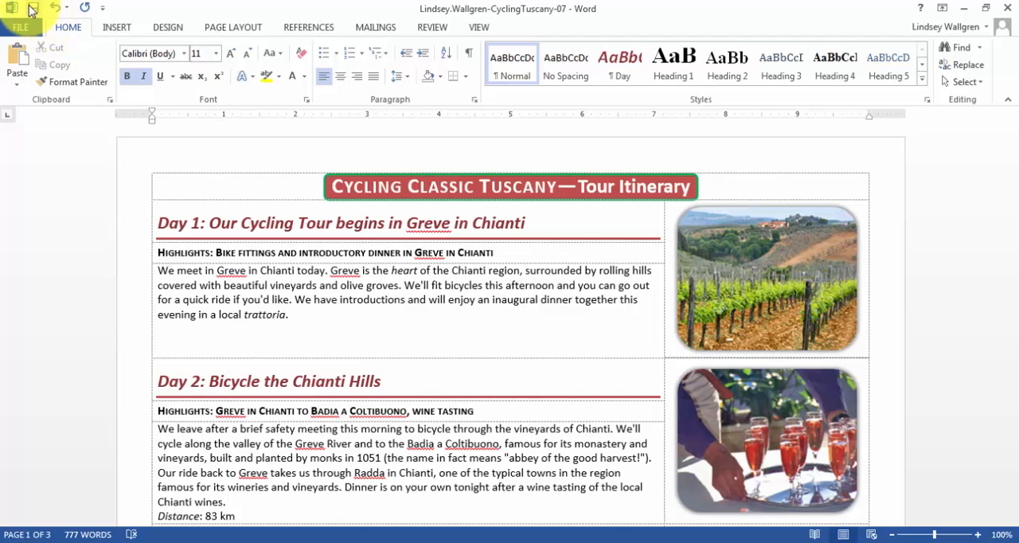
# Save the document, switch to the SIMnet project page in Chrome and start an Upload & Save of the project file.
pyautogui.click(33, 9)
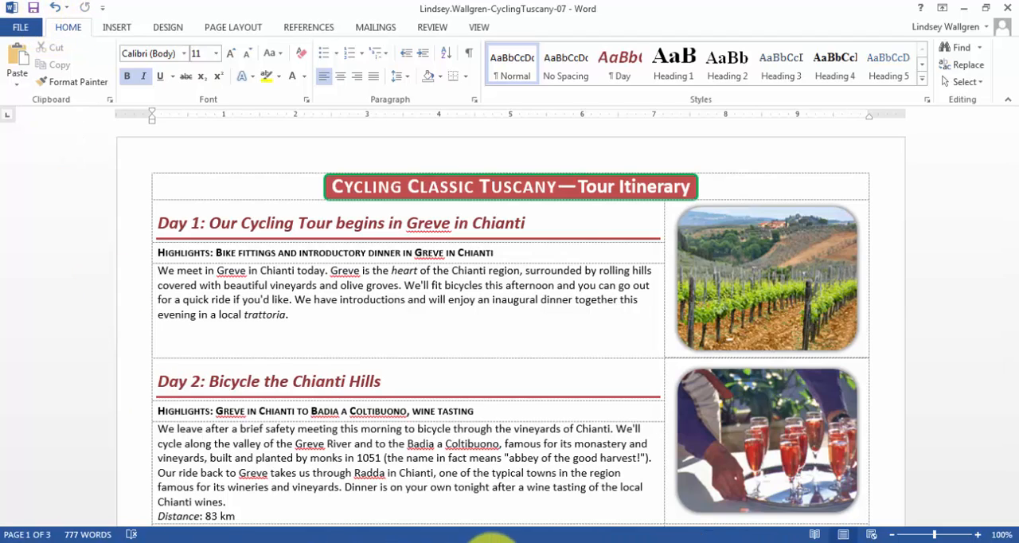
pyautogui.click(484, 542)
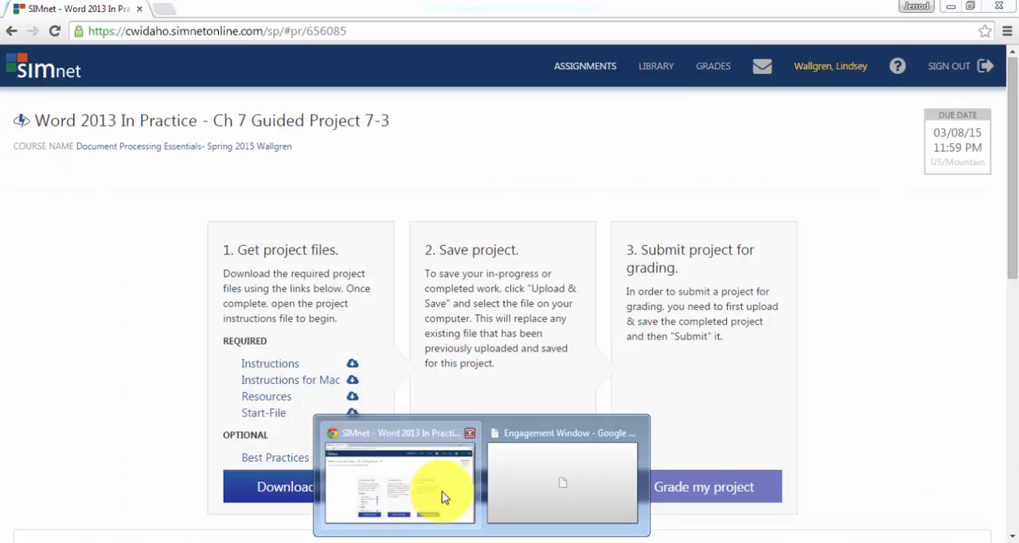
pyautogui.click(443, 498)
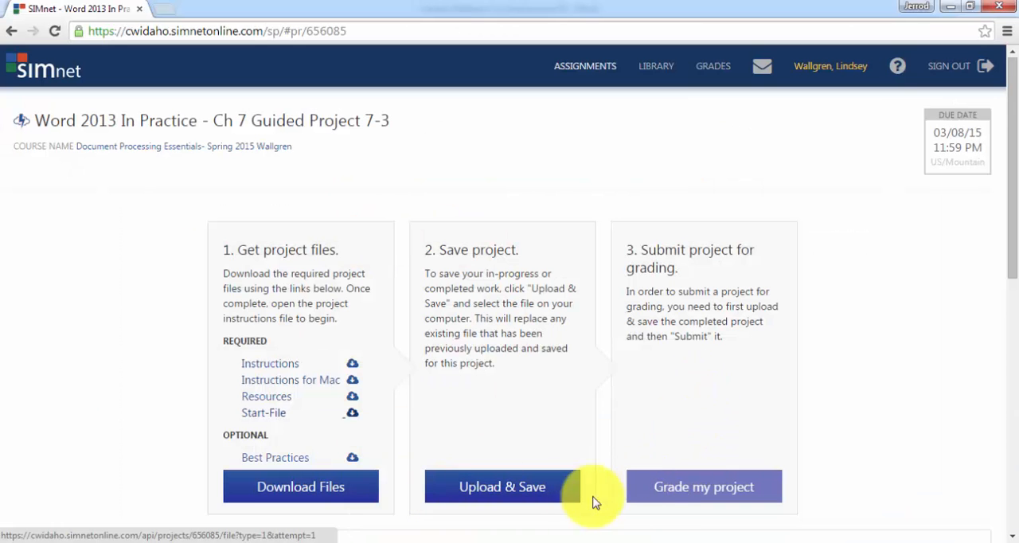
pyautogui.click(502, 487)
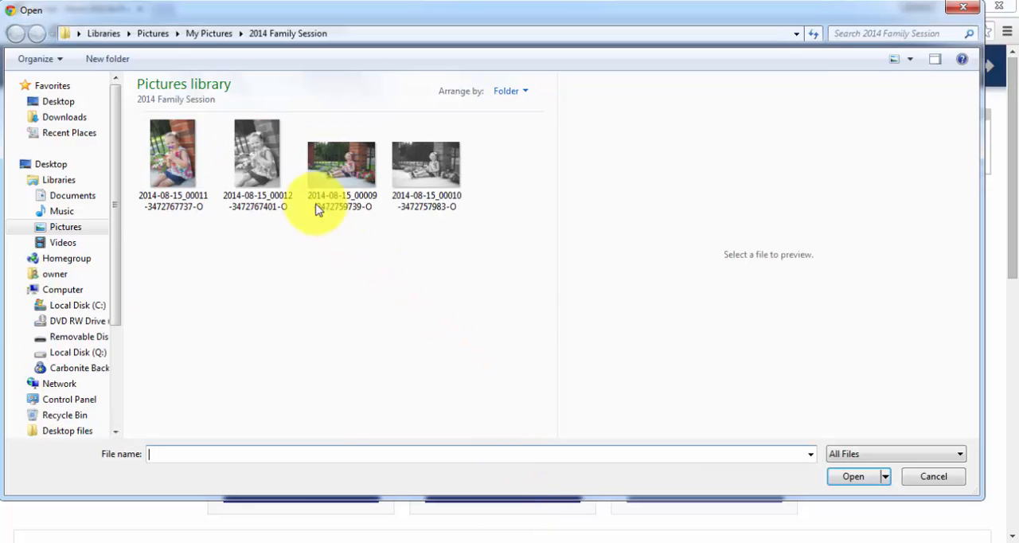
# Upload the CyclingTuscany-07 Word document from the Desktop and submit the project for grading.
pyautogui.click(47, 101)
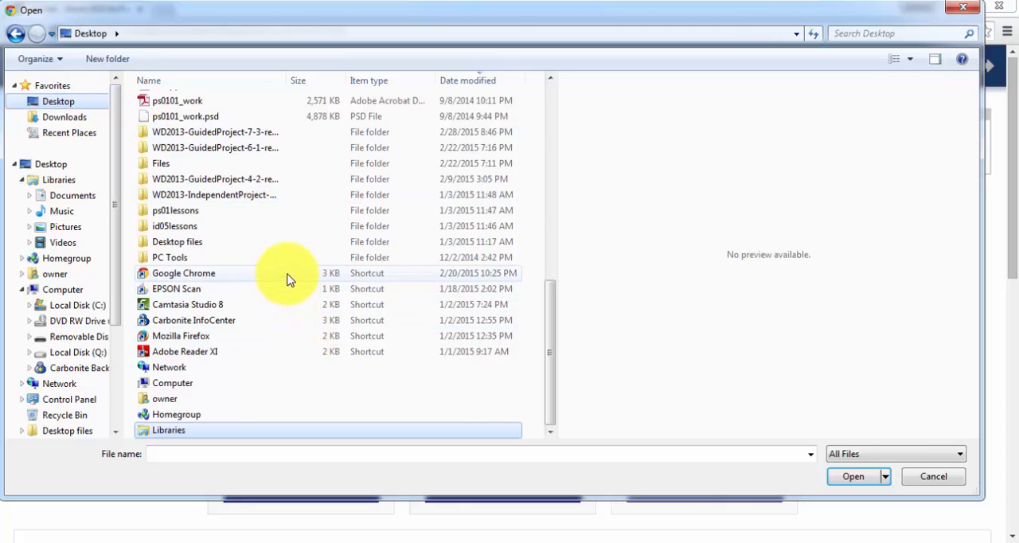
pyautogui.scroll(-4, 288, 279)
pyautogui.scroll(4, 287, 280)
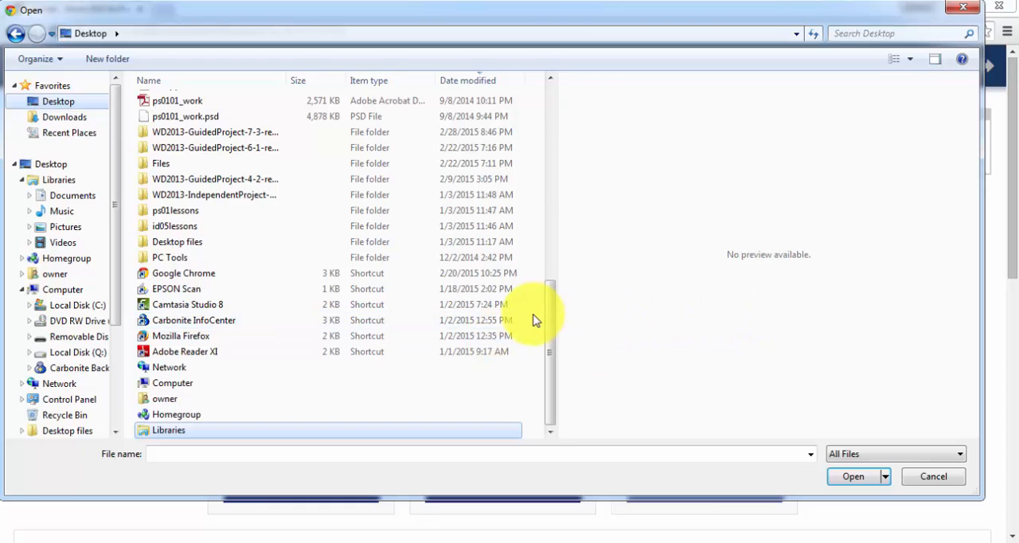
pyautogui.moveTo(553, 318); pyautogui.dragTo(548, 75)
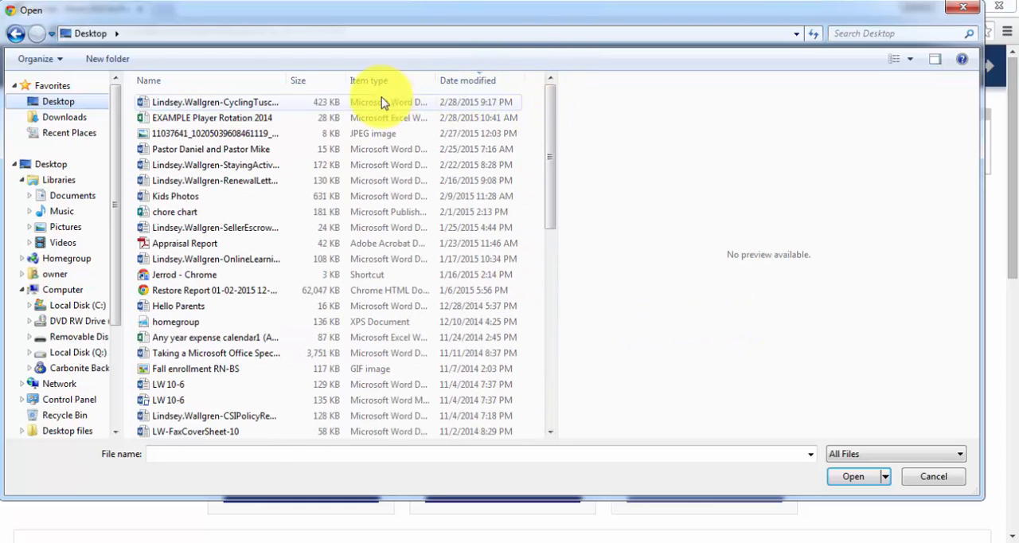
pyautogui.click(281, 103)
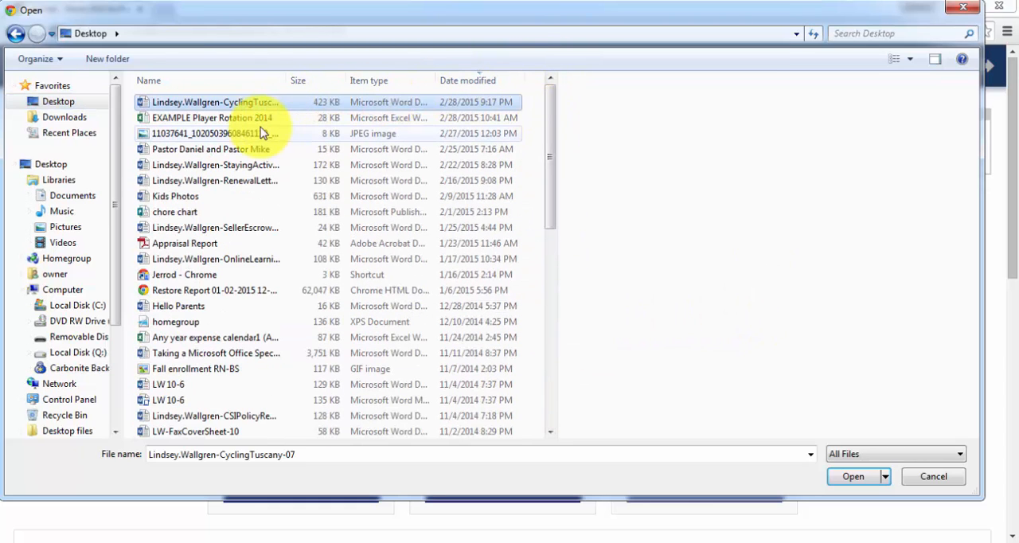
pyautogui.click(843, 474)
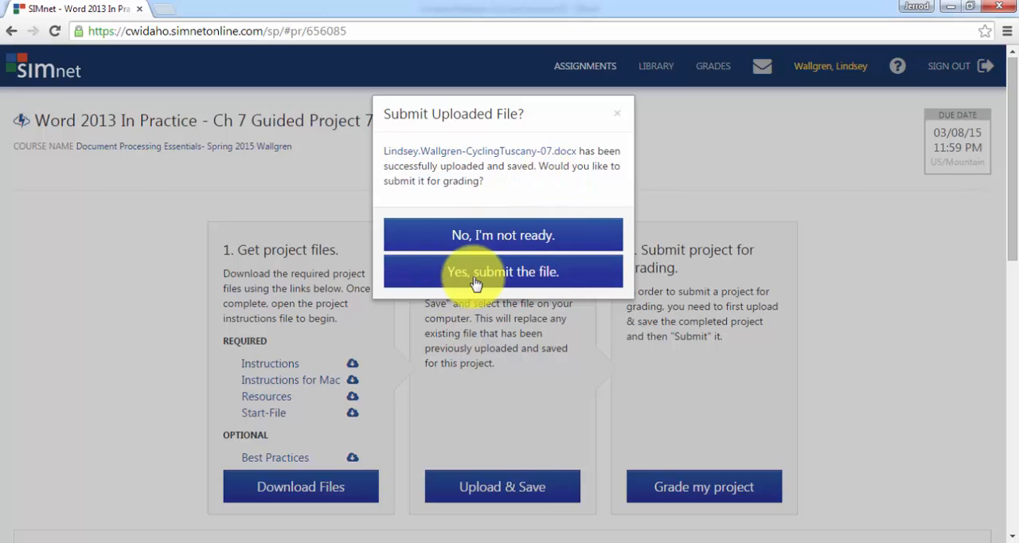
pyautogui.click(562, 273)
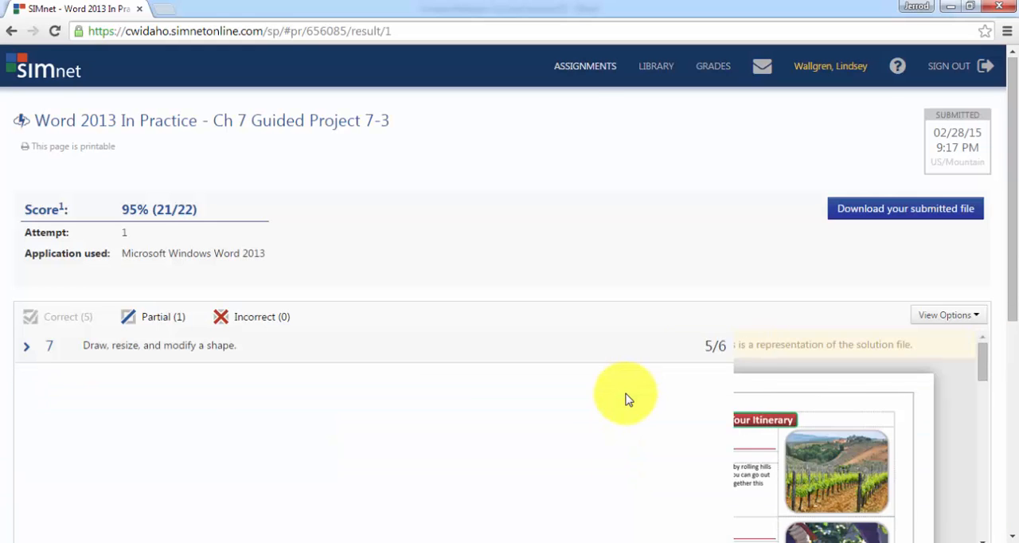
# Expand the partially correct task 7, "Draw, resize, and modify a shape," and read the feedback on its sub-steps.
pyautogui.scroll(-2, 330, 312)
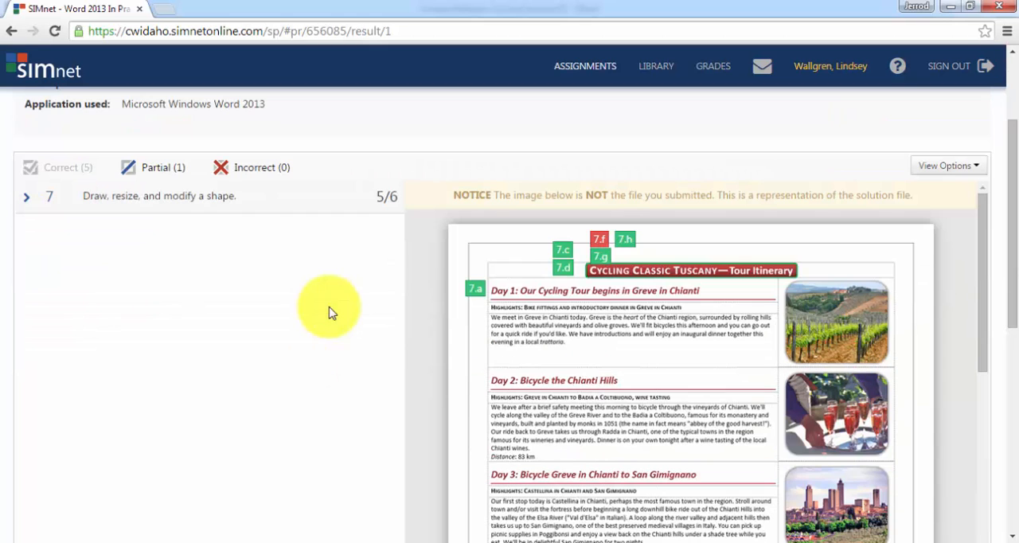
pyautogui.scroll(-5, 334, 312)
pyautogui.scroll(6, 336, 312)
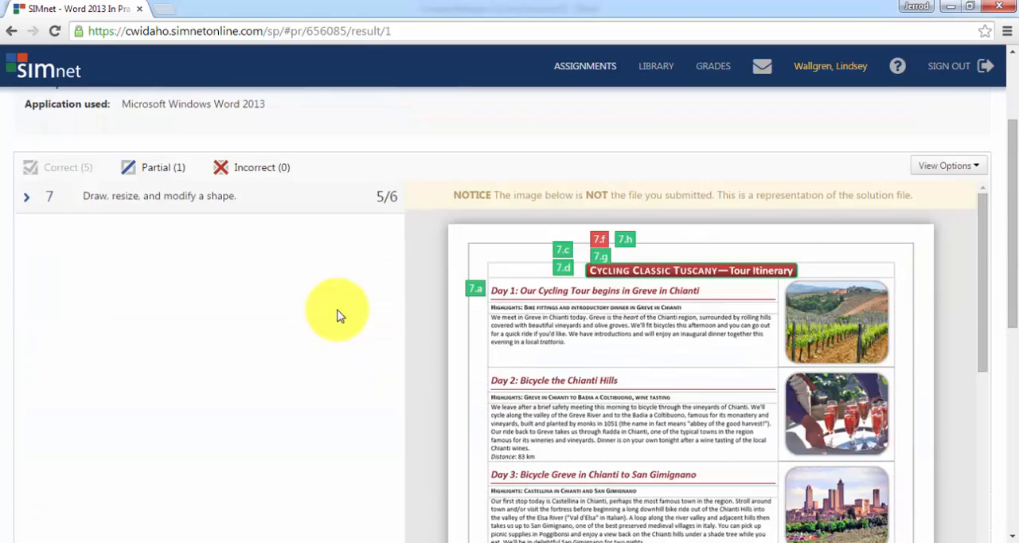
pyautogui.click(29, 272)
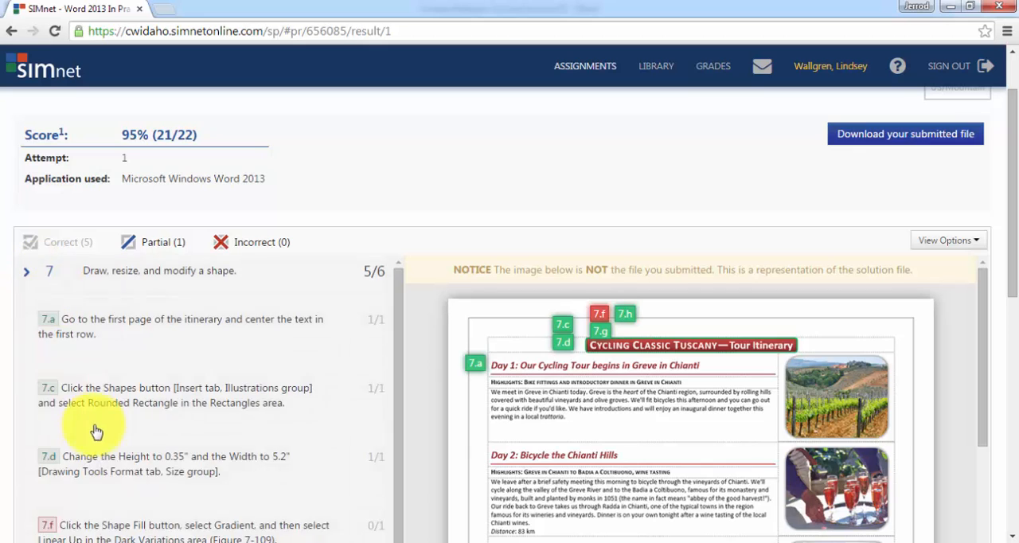
pyautogui.scroll(-6, 97, 433)
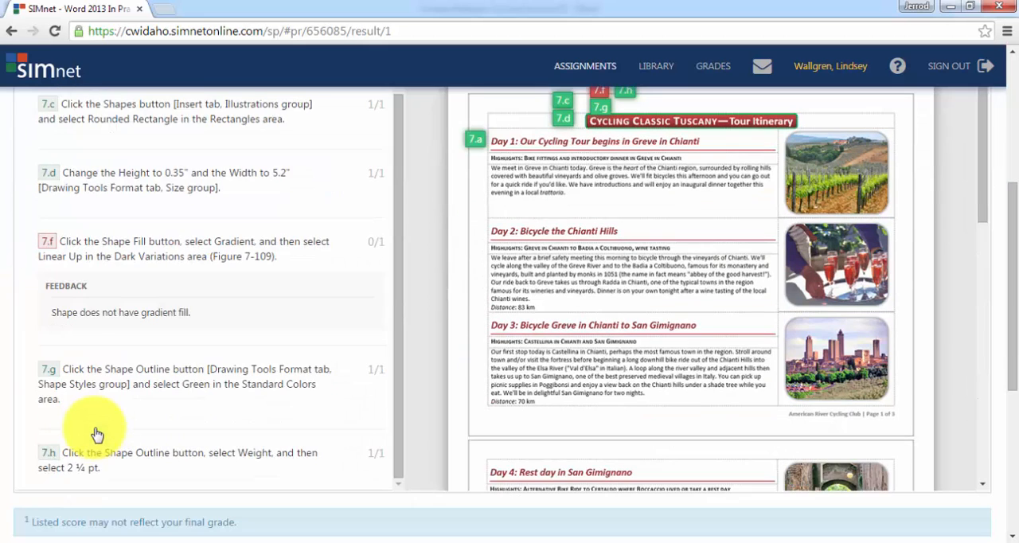
pyautogui.scroll(1, 96, 434)
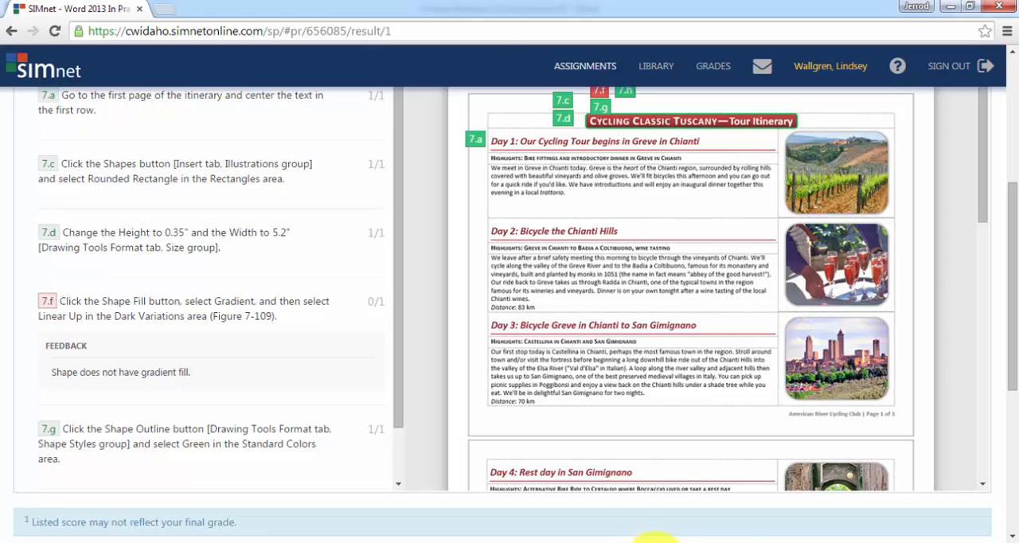
# Switch back to Word and fill the rounded rectangle behind the itinerary title with the Linear Up gradient from Dark Variations.
pyautogui.moveTo(655, 537)
pyautogui.click(668, 490)
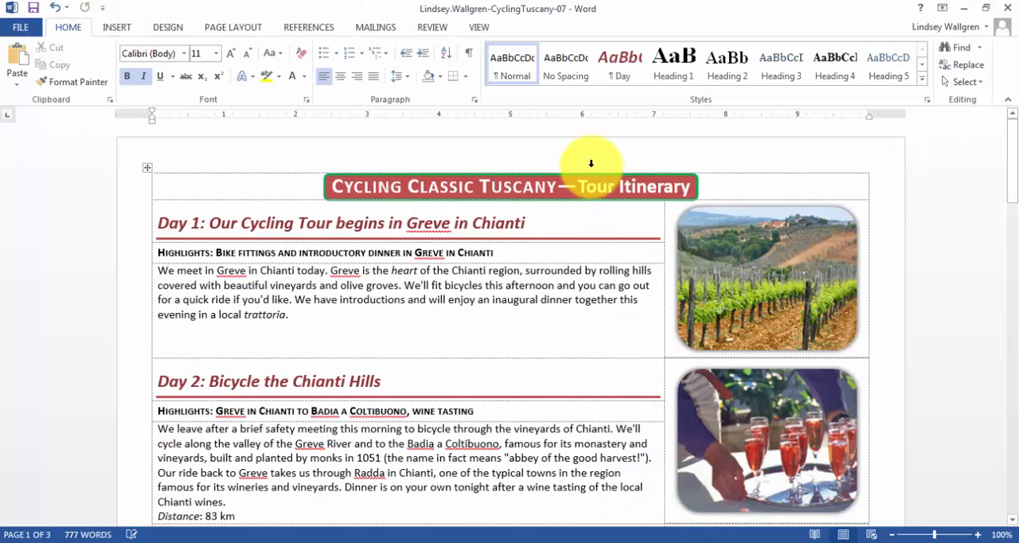
pyautogui.click(566, 194)
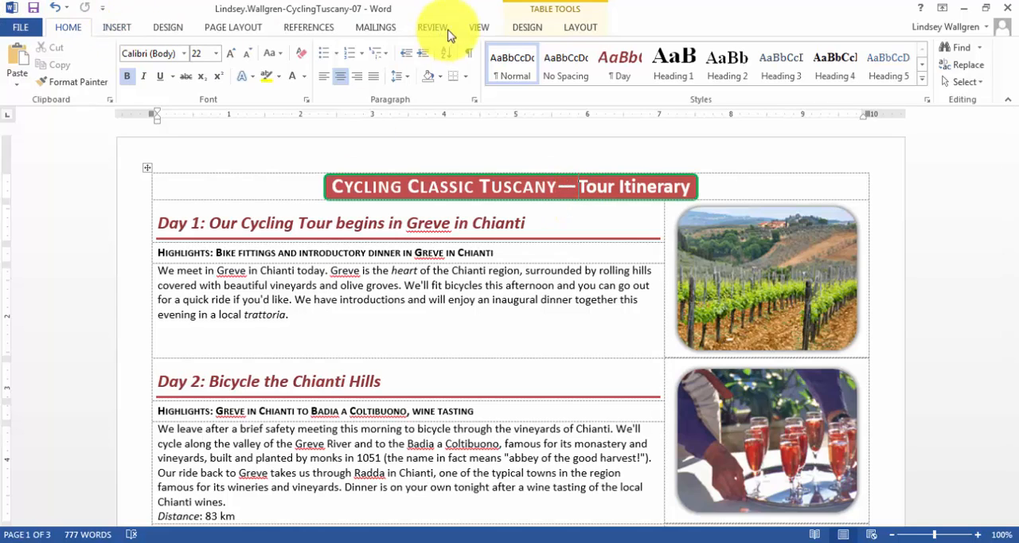
pyautogui.click(538, 28)
pyautogui.click(582, 31)
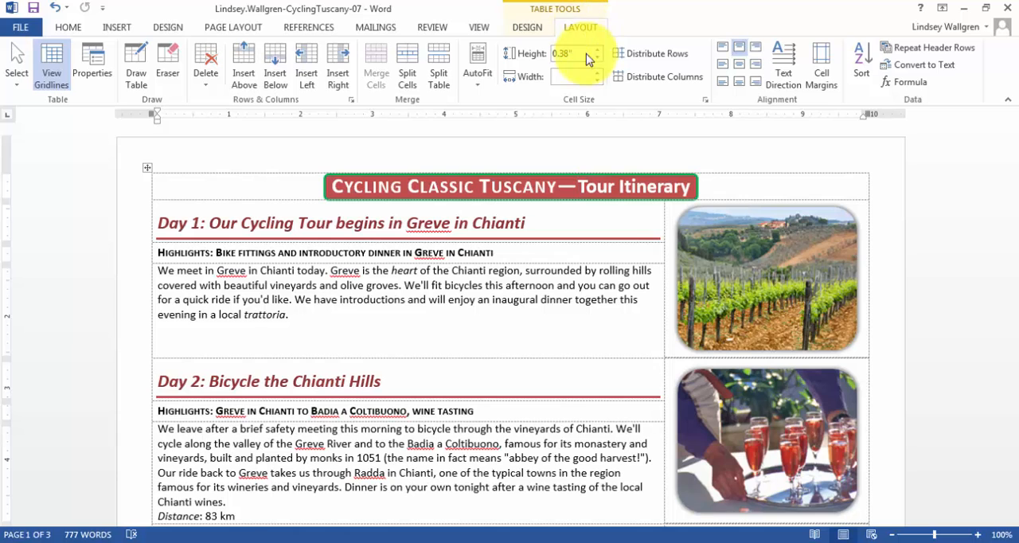
pyautogui.click(654, 172)
pyautogui.click(695, 188)
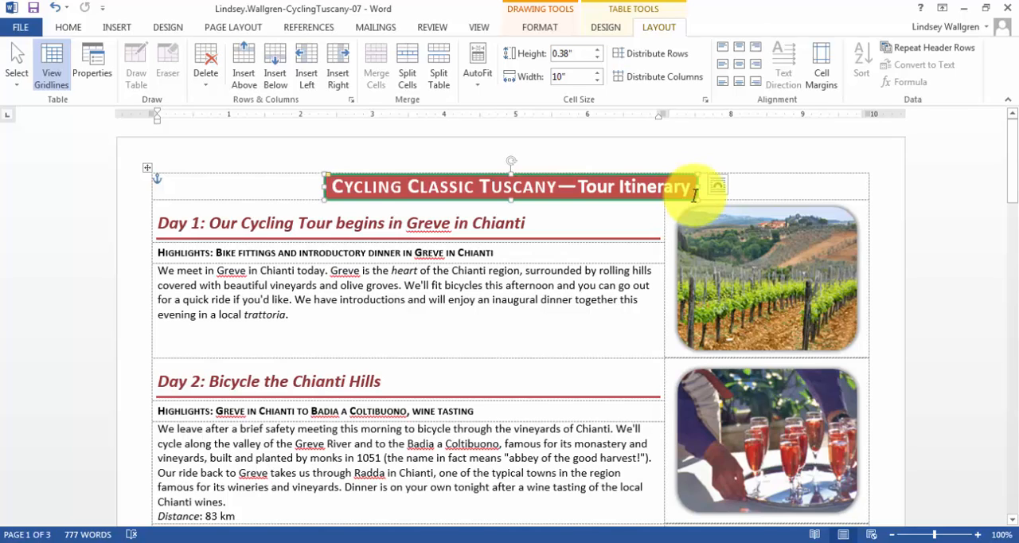
pyautogui.click(692, 200)
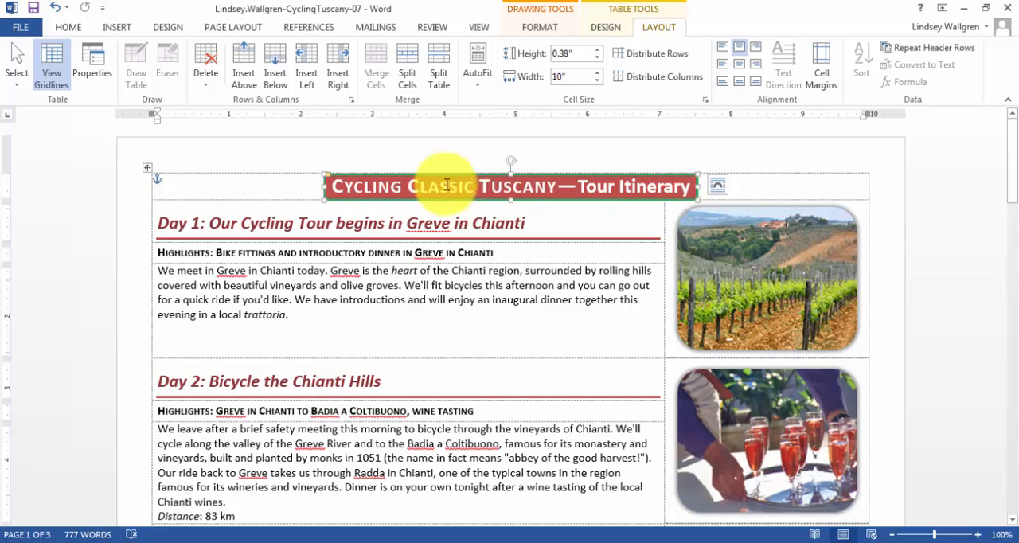
pyautogui.click(539, 29)
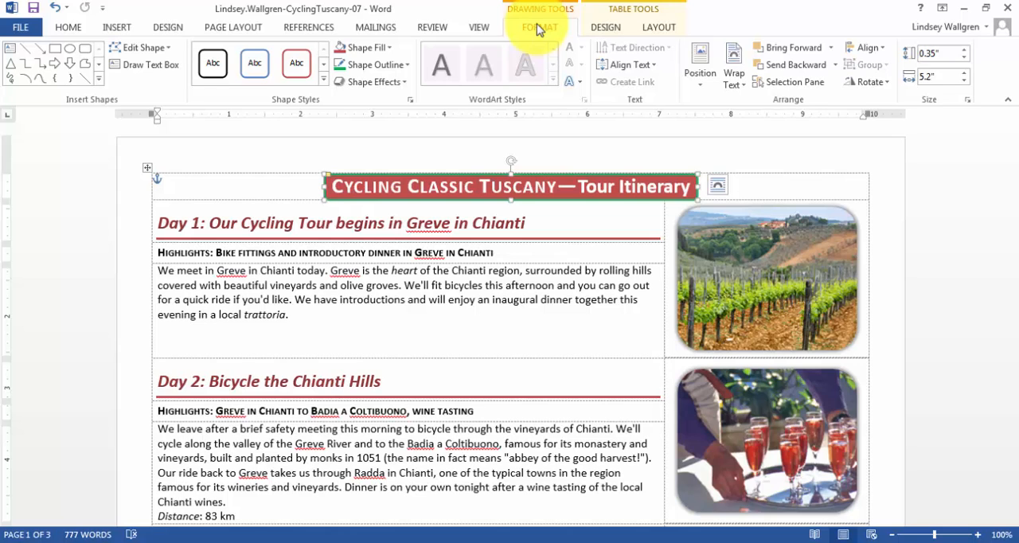
pyautogui.click(371, 47)
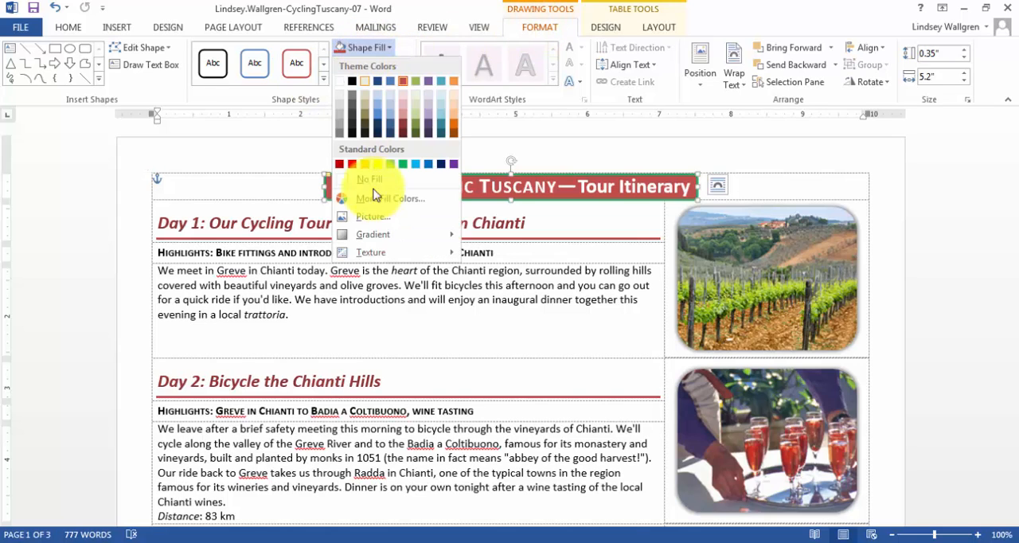
pyautogui.moveTo(416, 232)
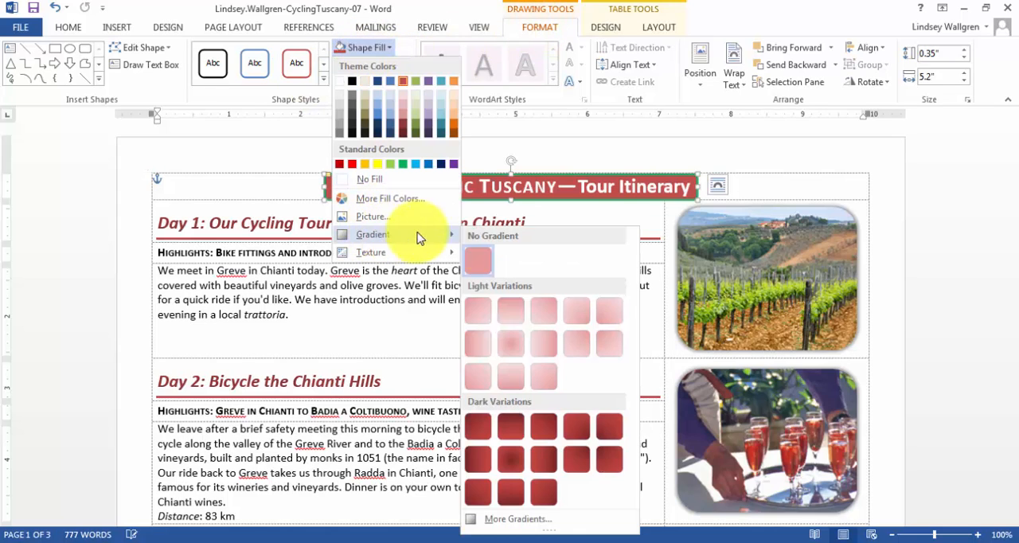
pyautogui.click(512, 495)
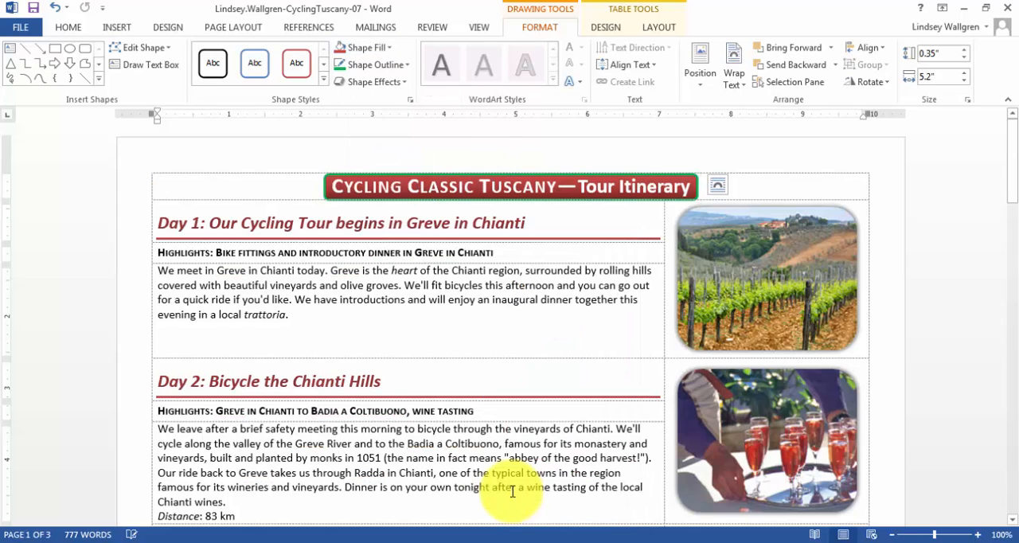
# Deselect the title shape, save the itinerary document, and switch to the SIMnet results page in Chrome.
pyautogui.click(517, 314)
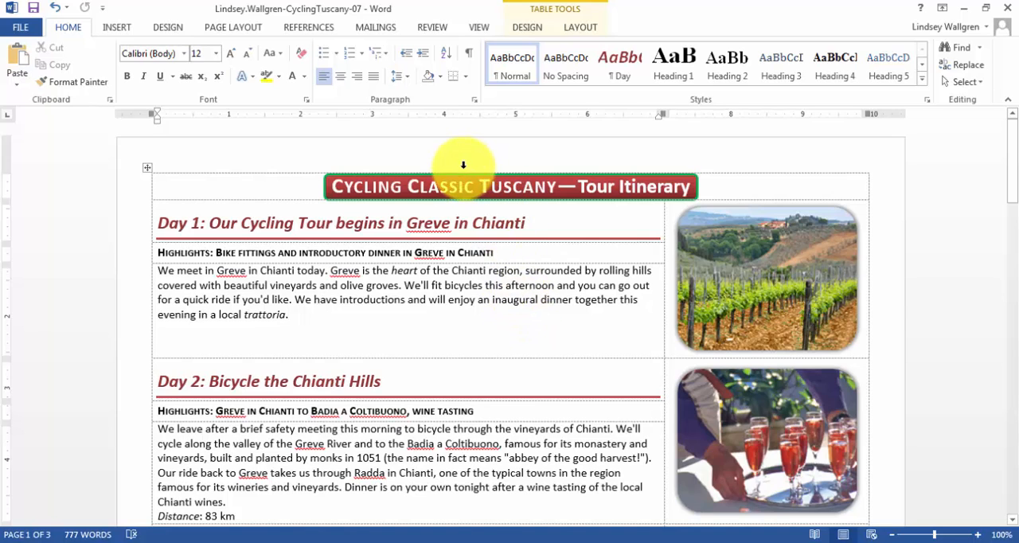
pyautogui.click(33, 8)
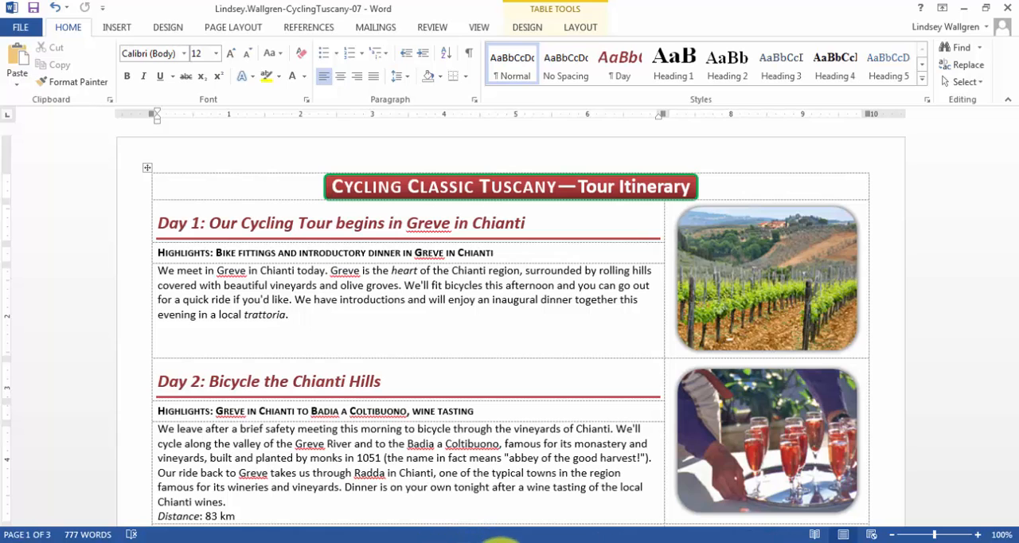
pyautogui.click(474, 541)
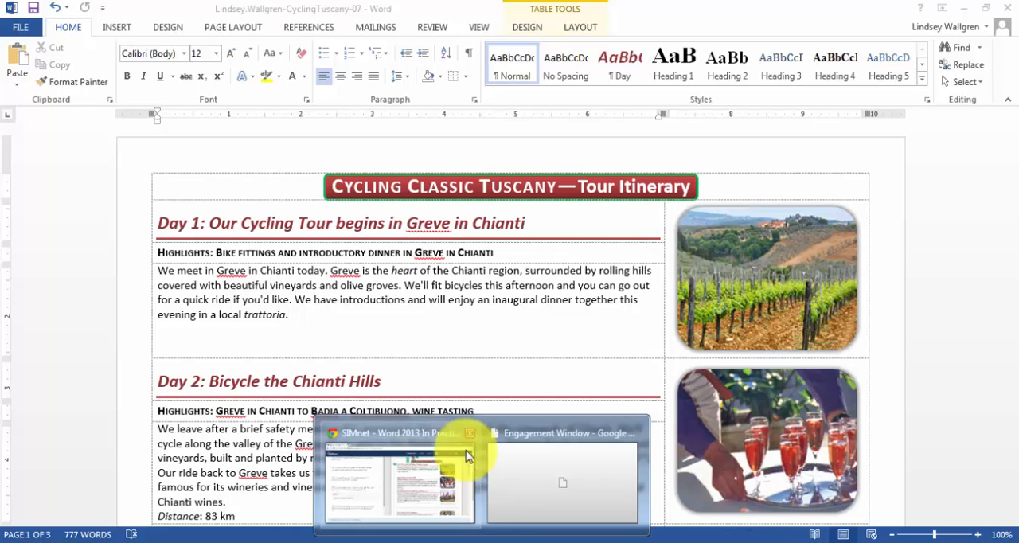
pyautogui.click(421, 499)
# Go to the SIMnet assignments list and reopen the submitted Word 2013 In Practice - Ch 7 Guided Project 7-3.
pyautogui.scroll(10, 363, 200)
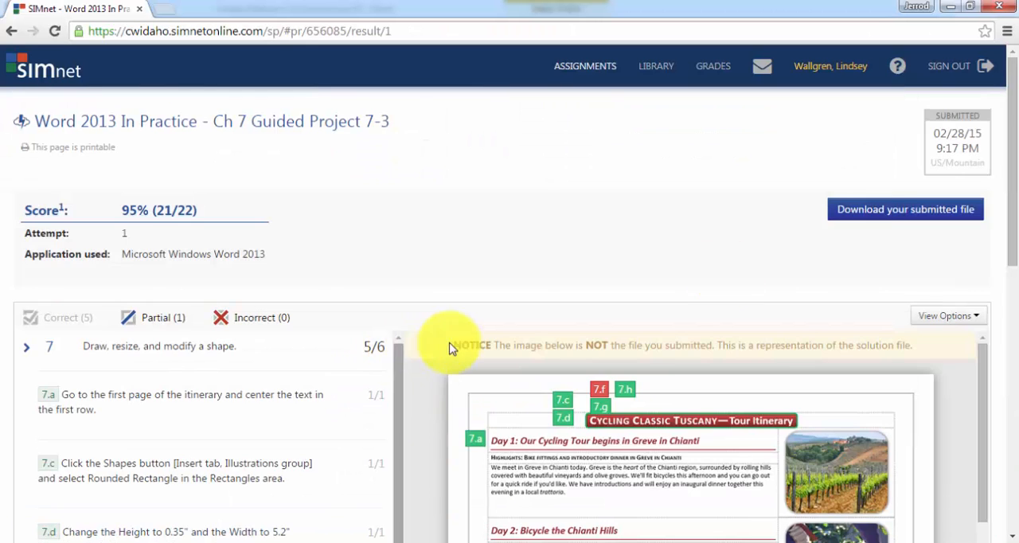
pyautogui.click(593, 67)
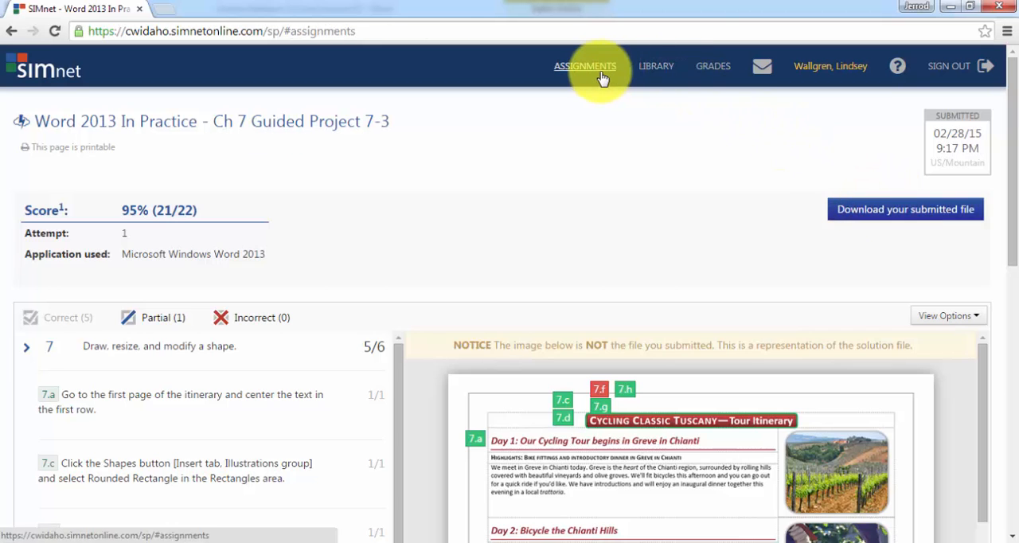
pyautogui.scroll(-15, 609, 291)
pyautogui.scroll(5, 580, 292)
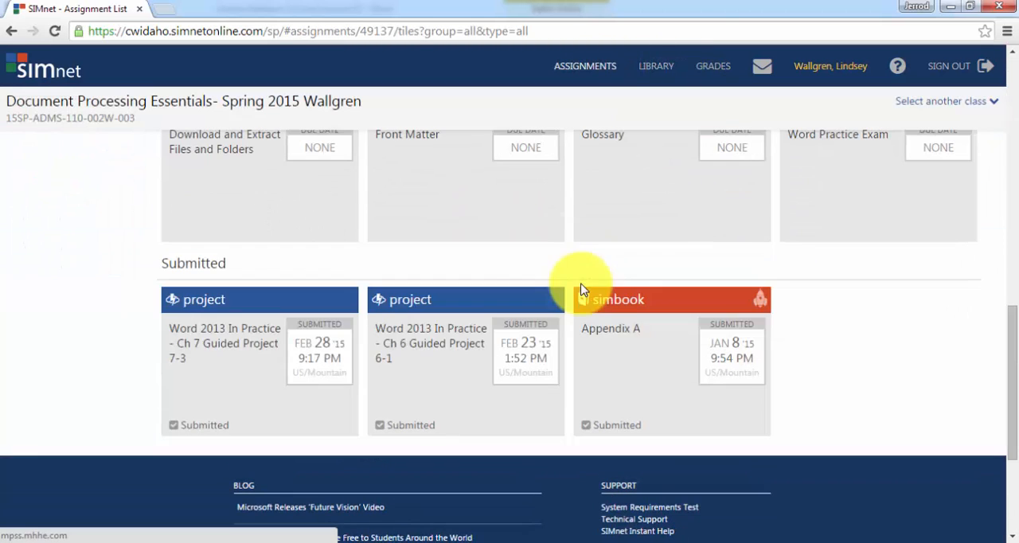
pyautogui.click(271, 358)
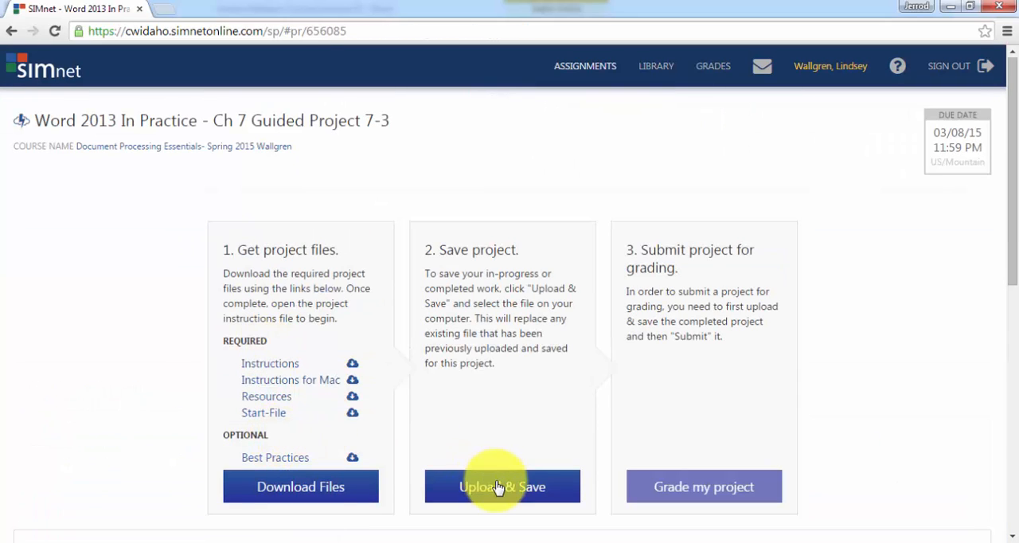
# Upload the corrected CyclingTuscany-07 Word document from the Desktop, resubmit the project for grading, and review the results.
pyautogui.click(499, 474)
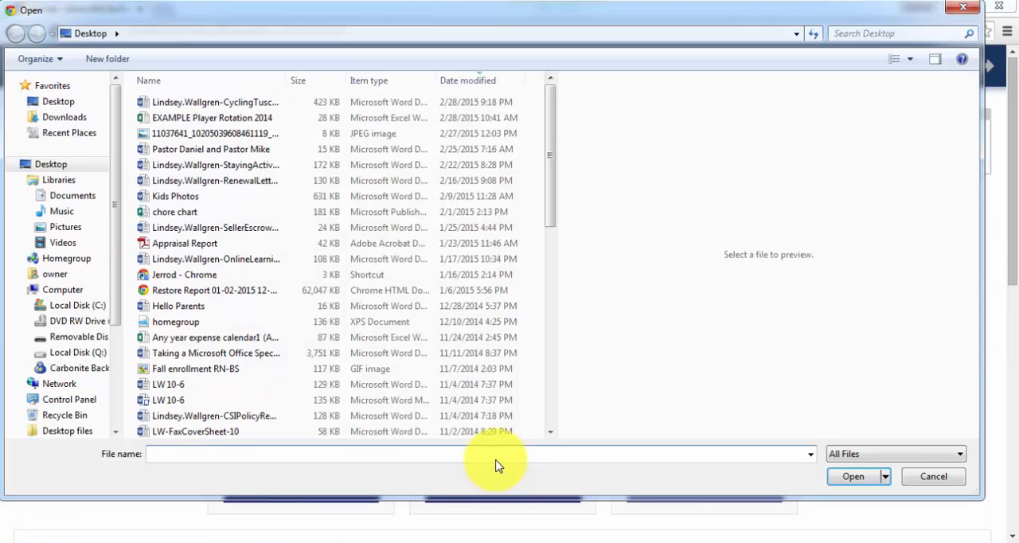
pyautogui.click(254, 102)
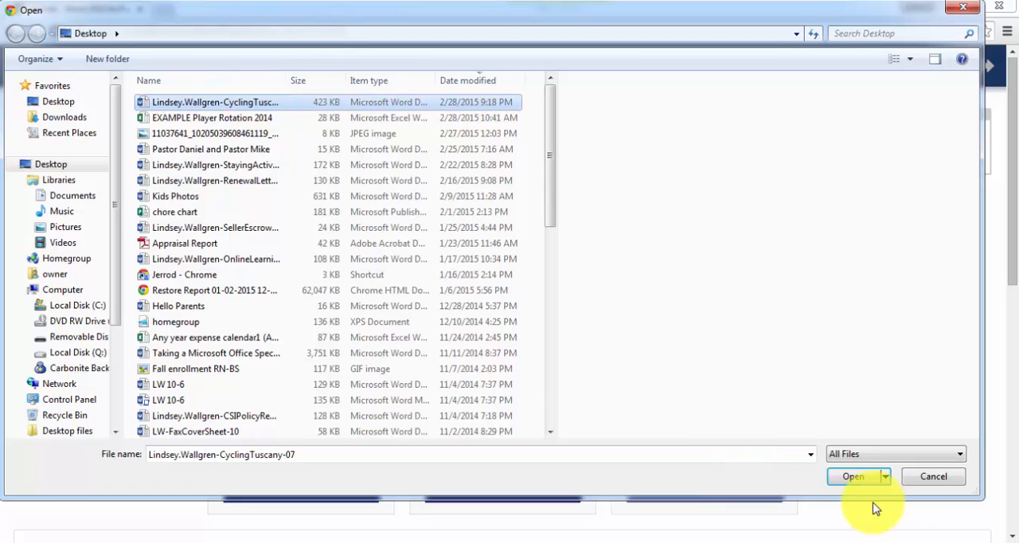
pyautogui.click(854, 478)
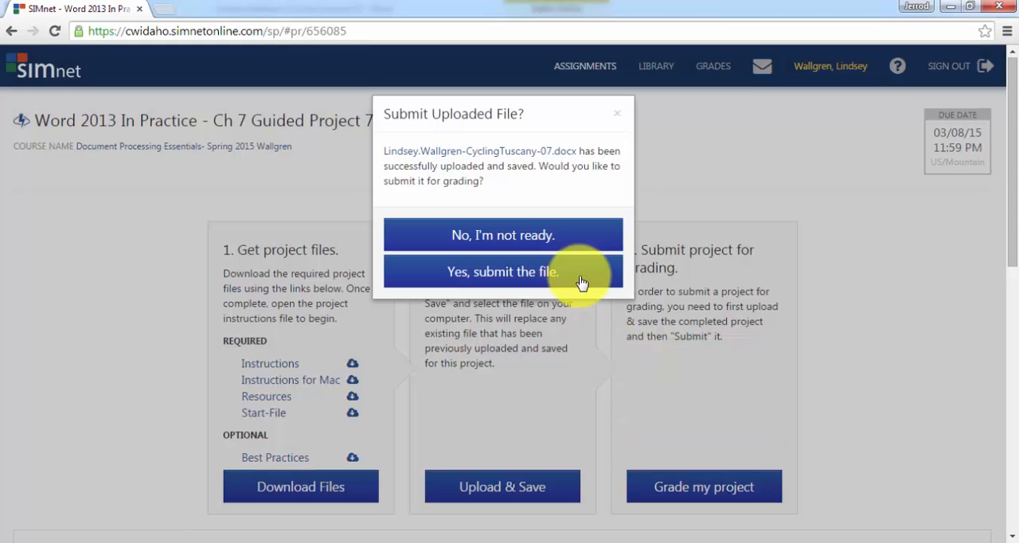
pyautogui.click(582, 279)
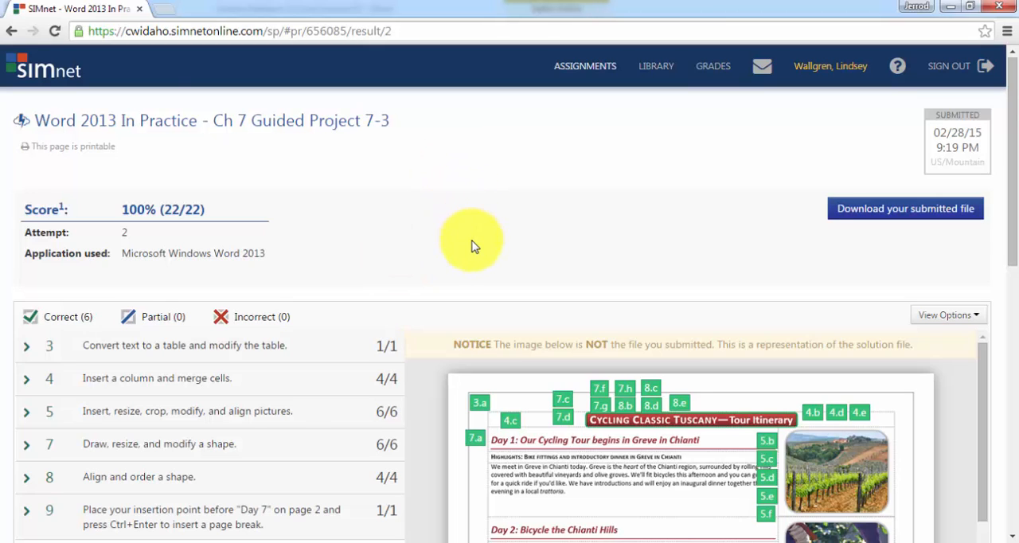
pyautogui.scroll(-3, 471, 243)
pyautogui.scroll(-6, 319, 354)
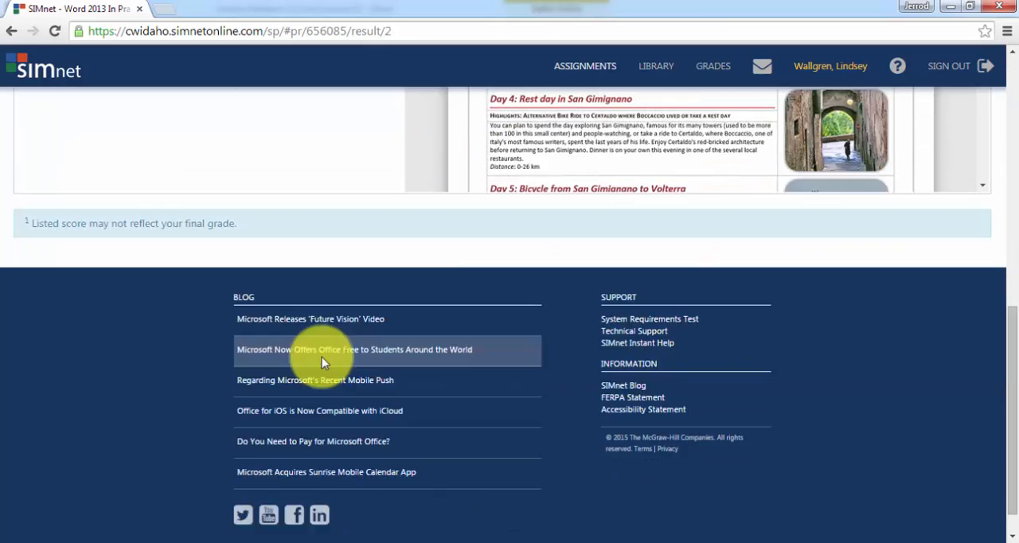
pyautogui.scroll(10, 322, 357)
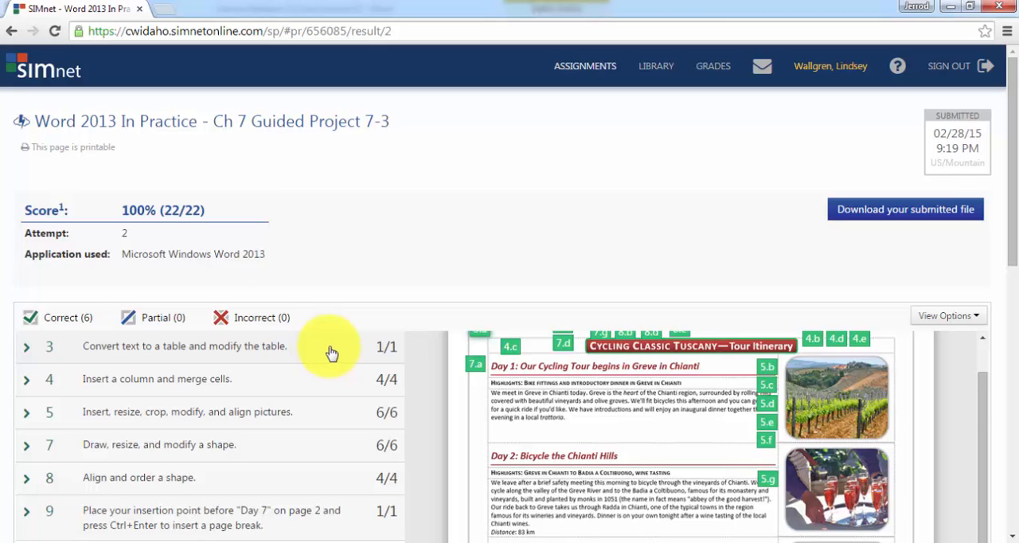